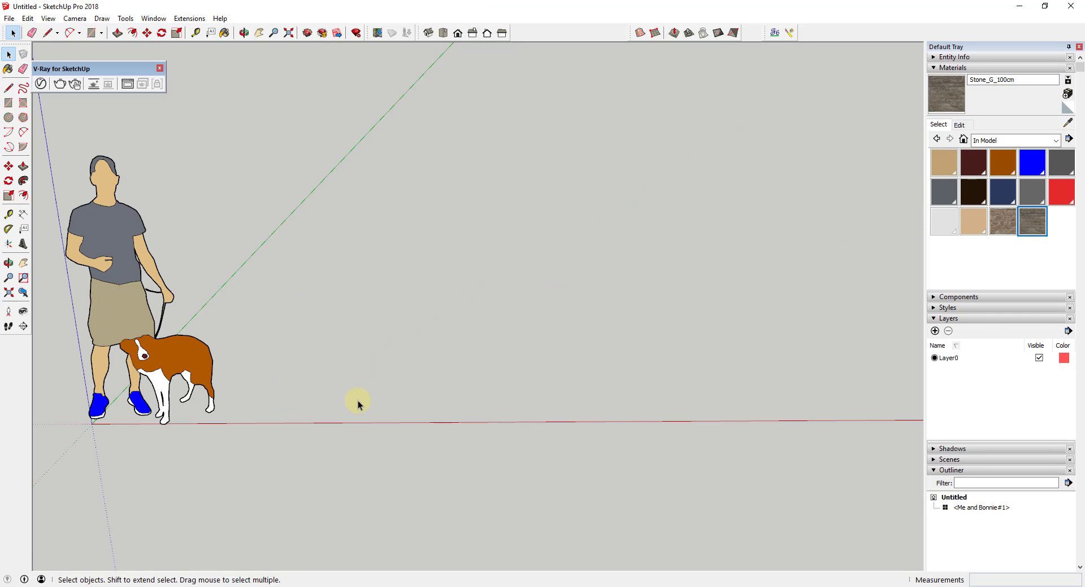
- Draw a large rectangle on the ground beside the standing figure and reverse its face
key("r")
left_click(317, 396)
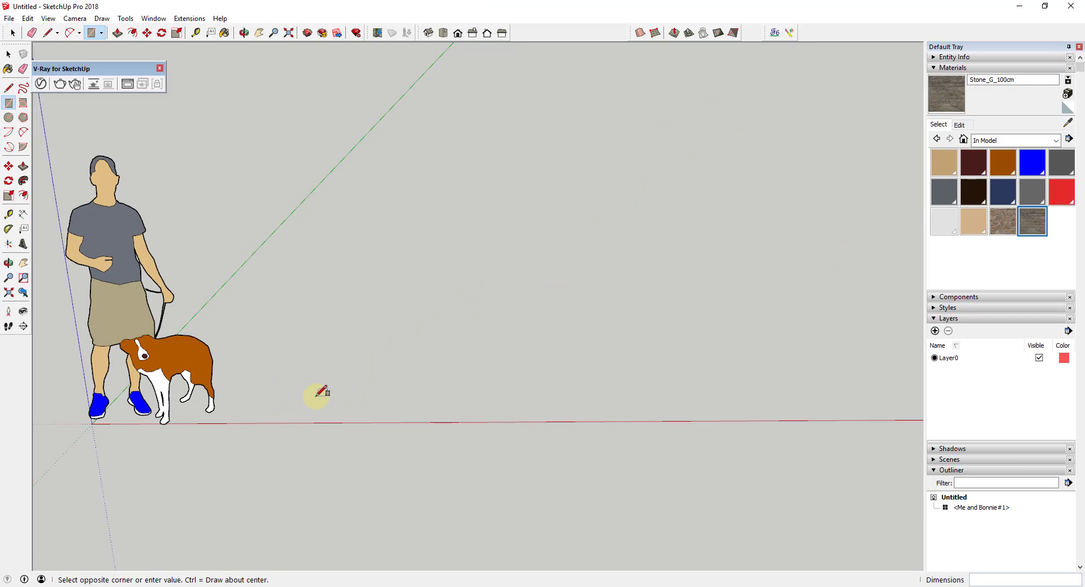
left_click(645, 262)
key("space")
right_click(556, 317)
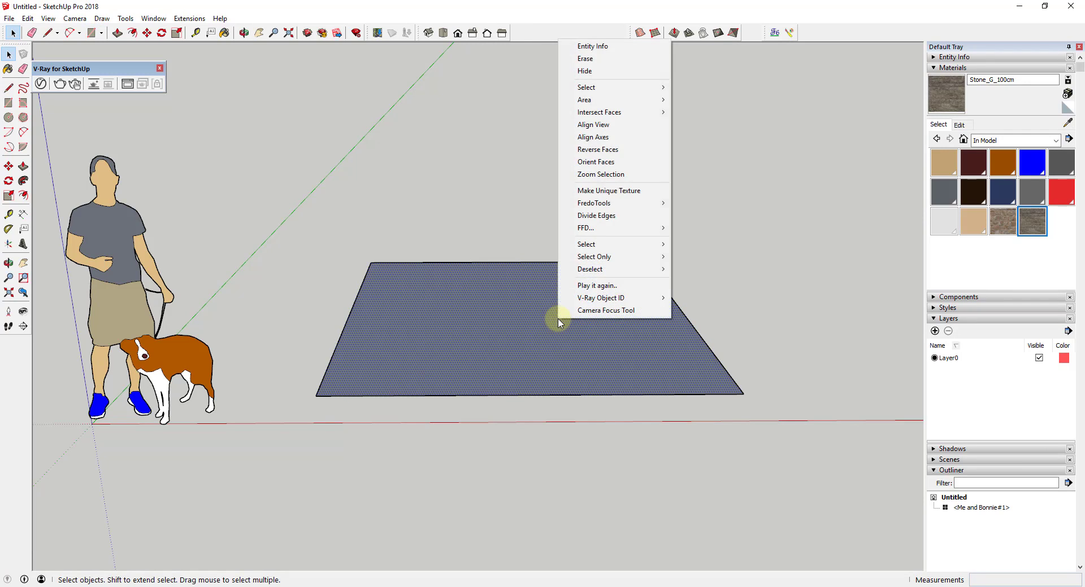
left_click(607, 151)
- Pick the 0010_Snow material from the Colors-Named collection for the large rectangle
middle_click_drag(648, 362, 620, 329)
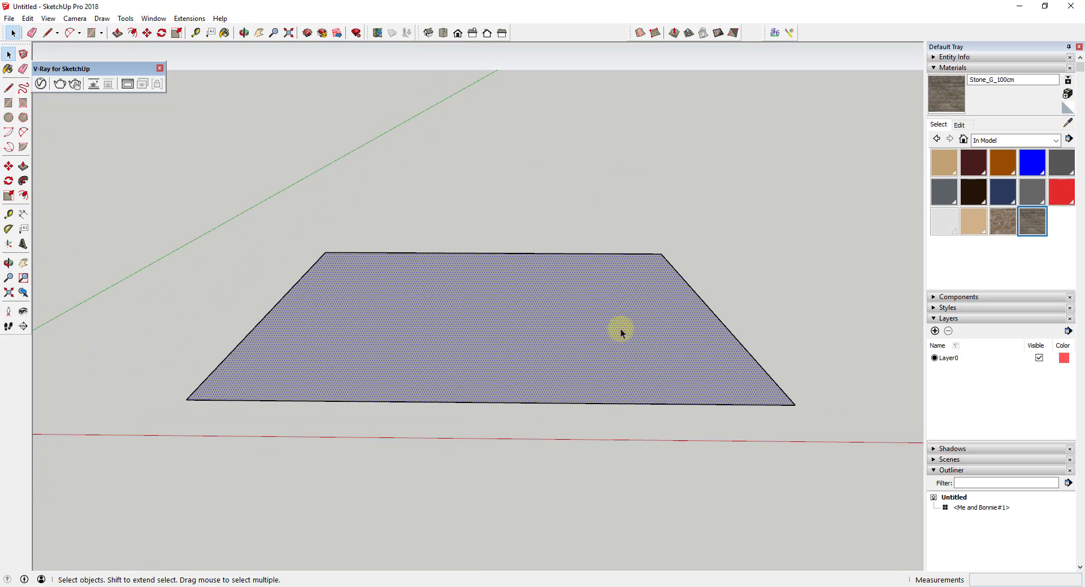
left_click(984, 141)
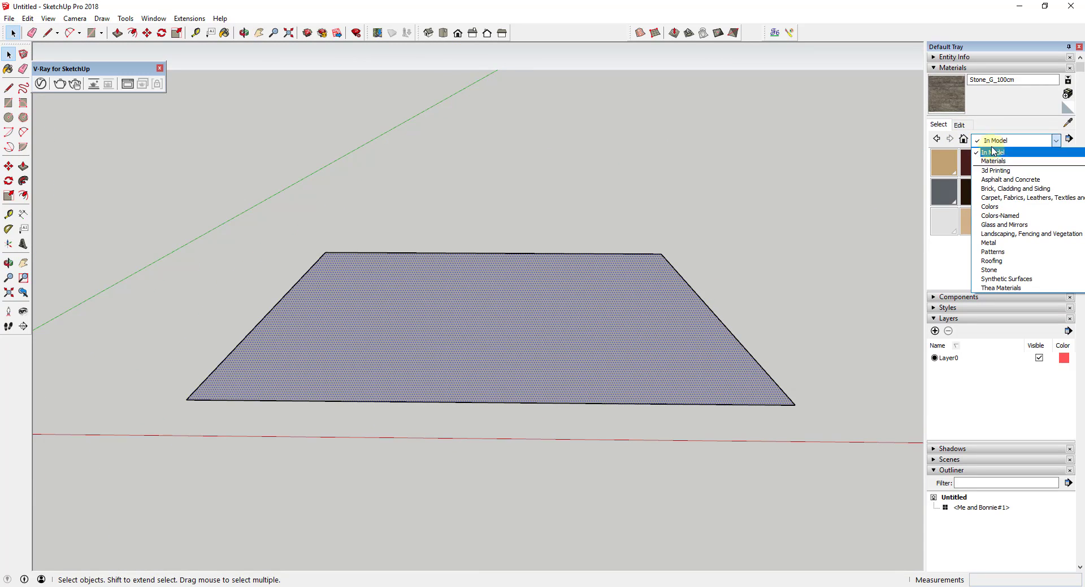
left_click(995, 215)
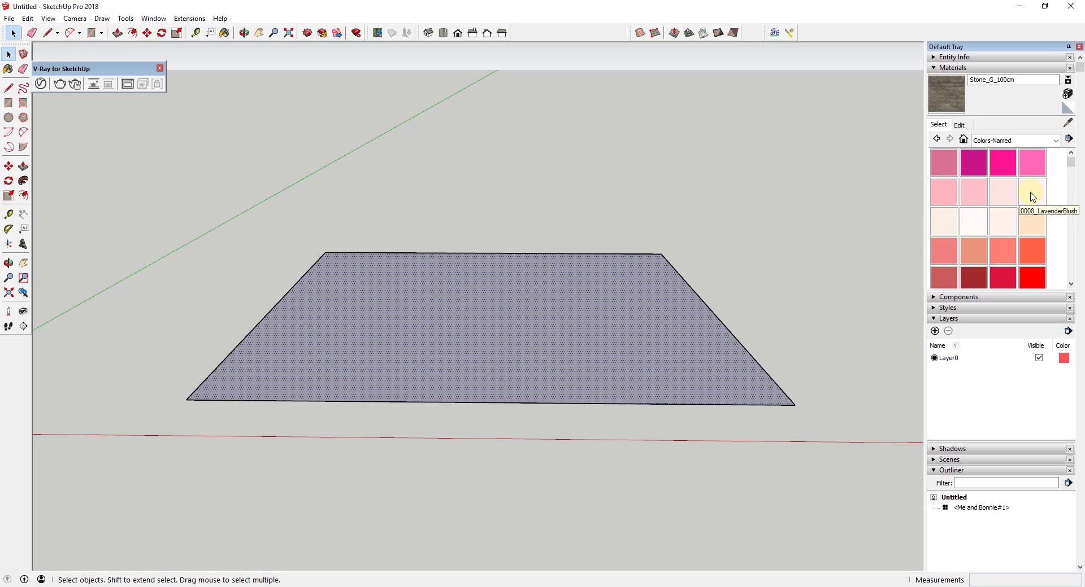
left_click(975, 223)
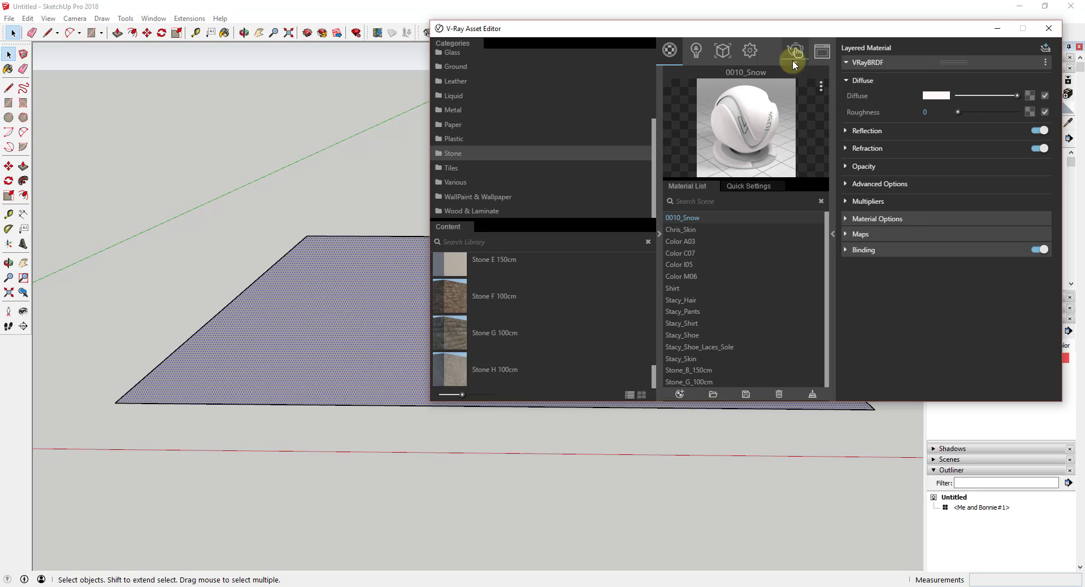
- Start an interactive V-Ray render of the snow-coloured plane and check the image in the frame buffer
left_click(845, 234)
left_click(845, 234)
left_click(795, 62)
left_click(796, 98)
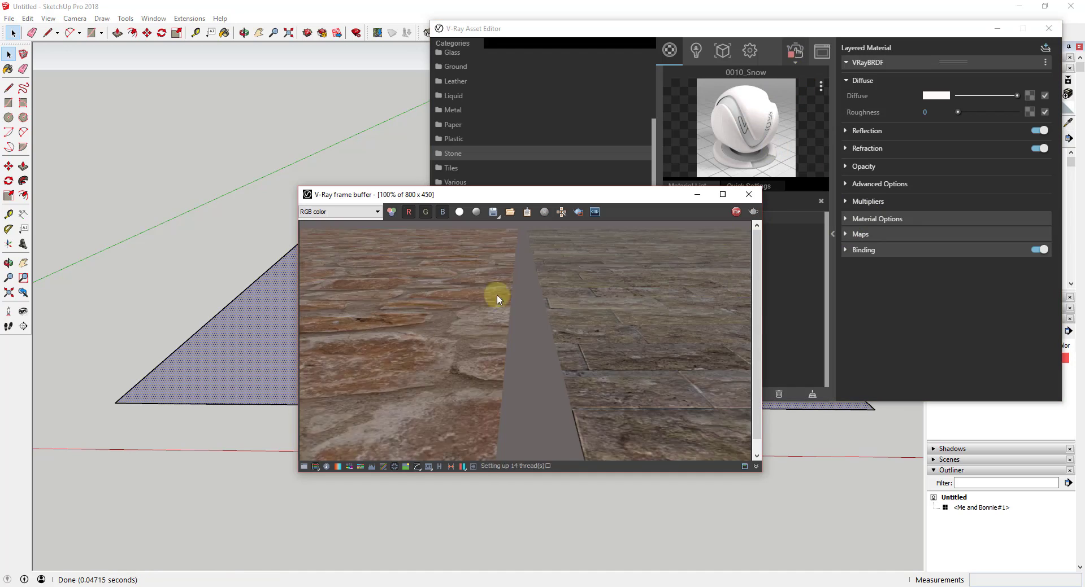
scroll(302, 310, "up", 1)
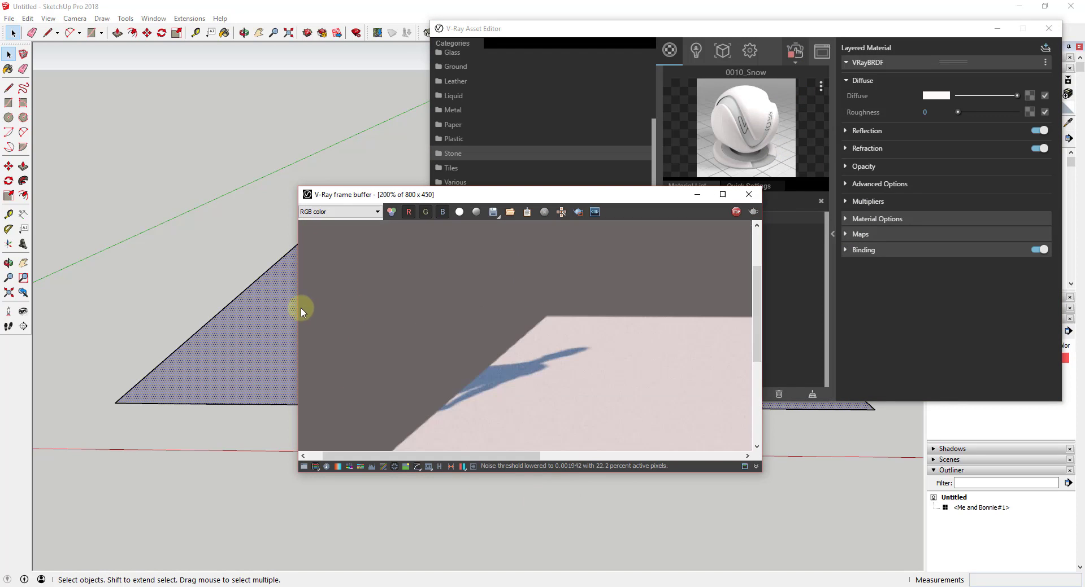
scroll(339, 313, "down", 1)
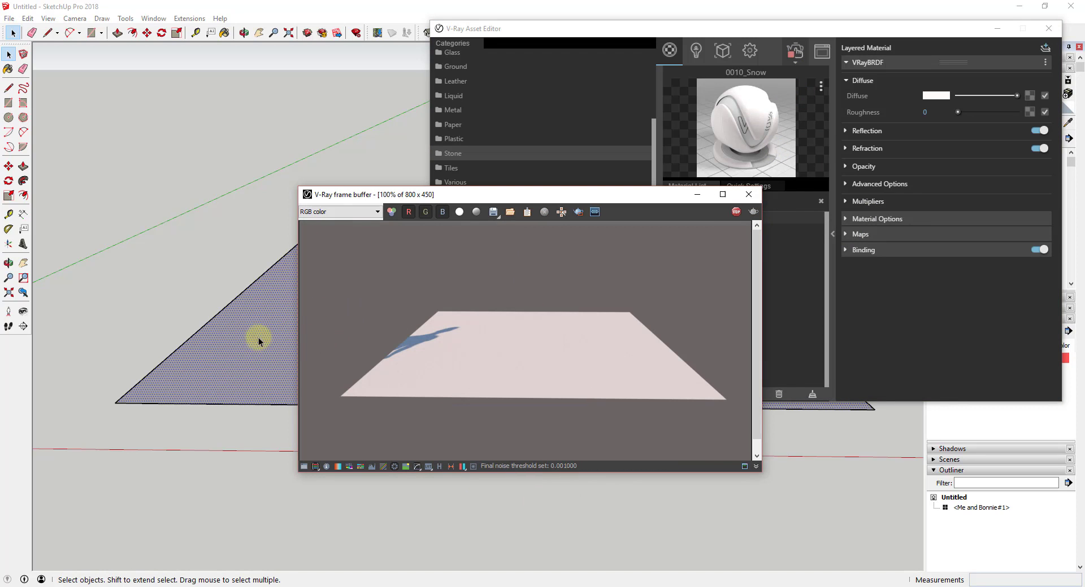
- Examine the plain snow surface from closer up in the interactive render, and close the frame buffer
left_click_drag(467, 198, 663, 232)
scroll(431, 294, "up", 1)
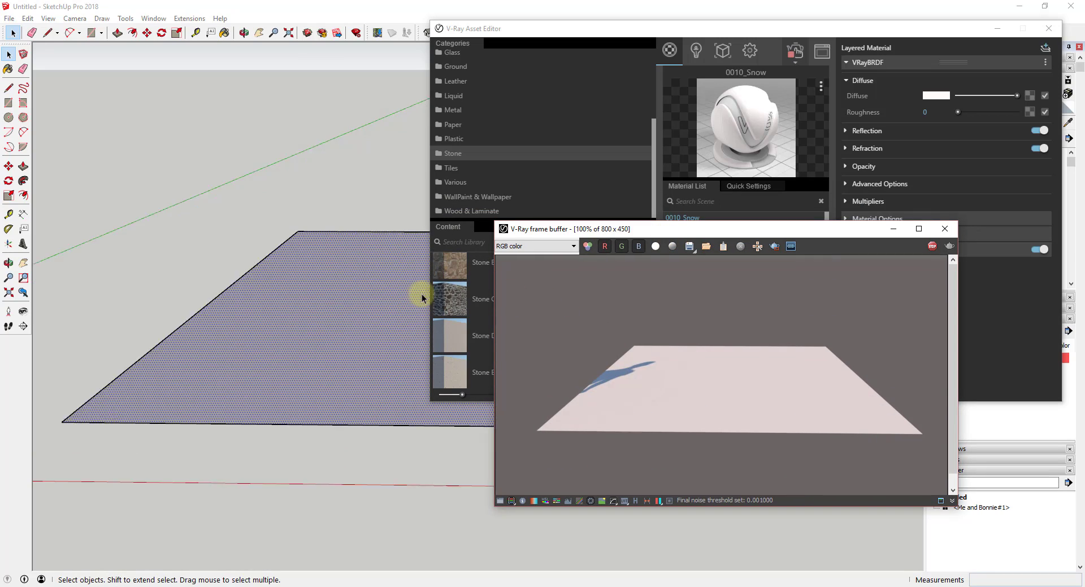
scroll(422, 295, "up", 3)
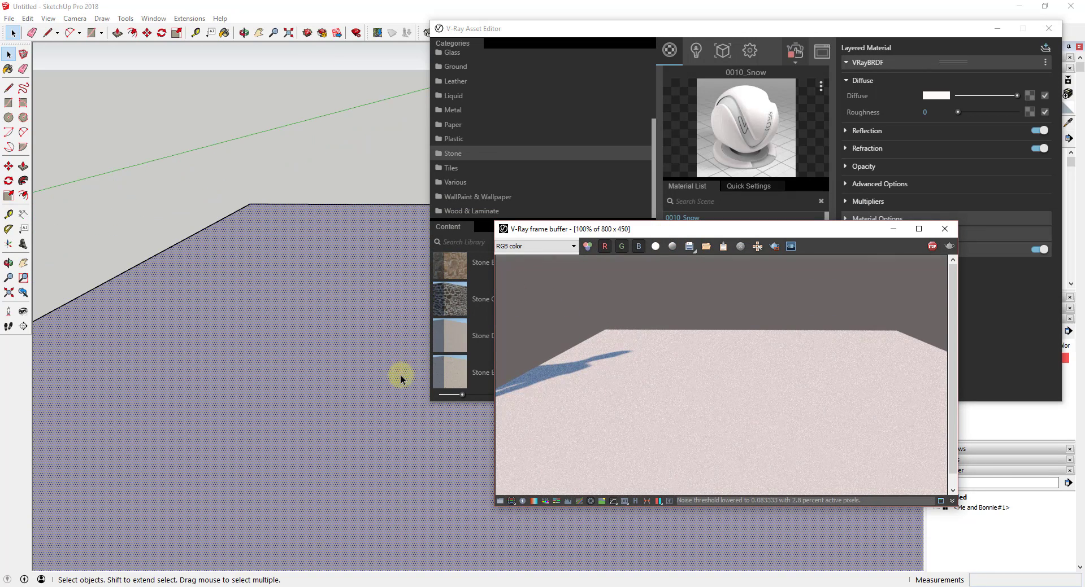
middle_click_drag(323, 435, 320, 358)
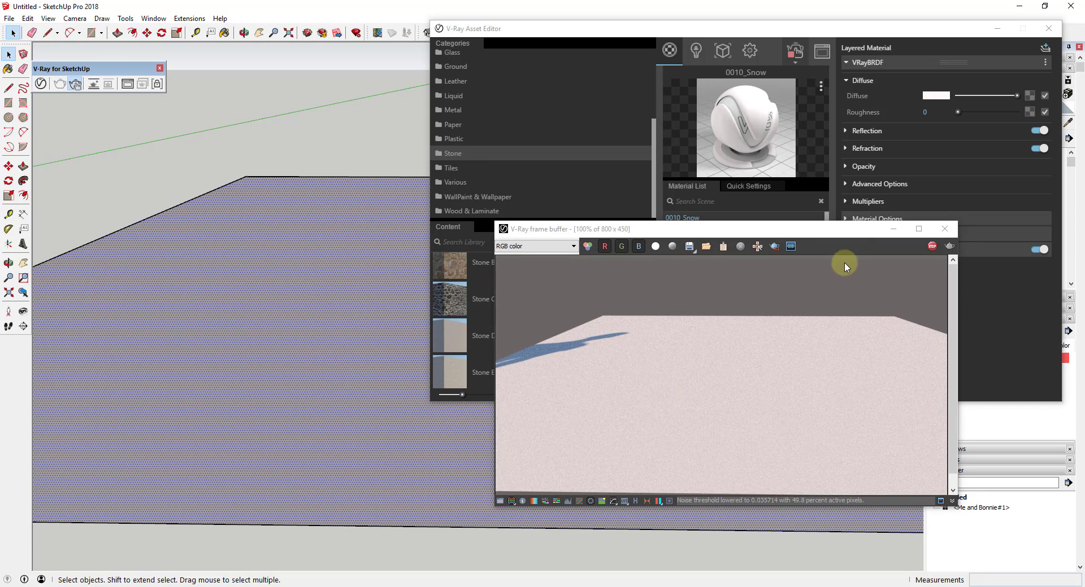
left_click_drag(846, 232, 767, 228)
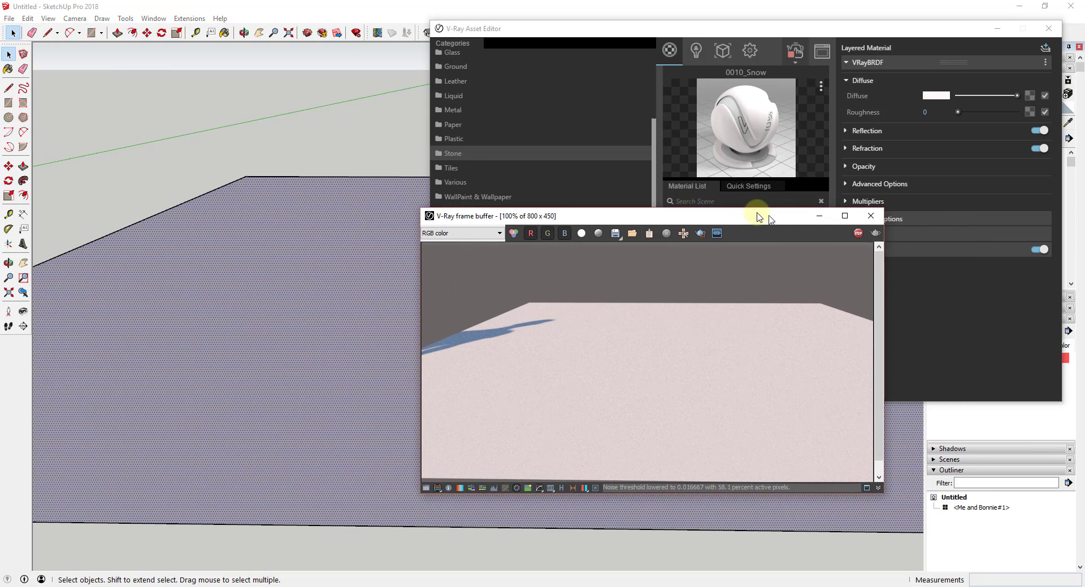
left_click(853, 242)
left_click(814, 225)
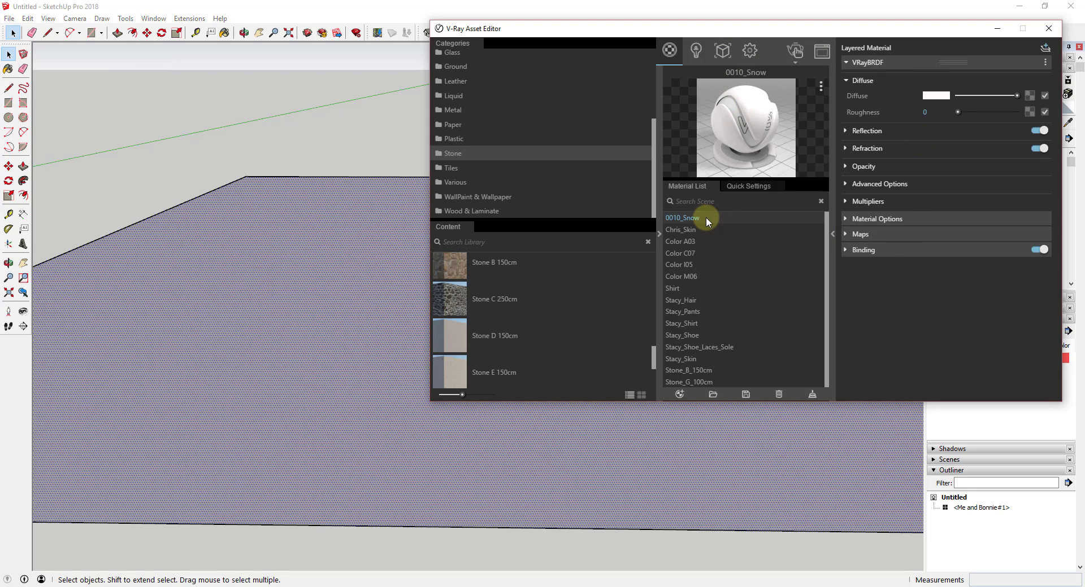
- Enable Bump/Normal Mapping on the 0010_Snow material and check it with a brief interactive render
left_click(846, 235)
left_click(845, 235)
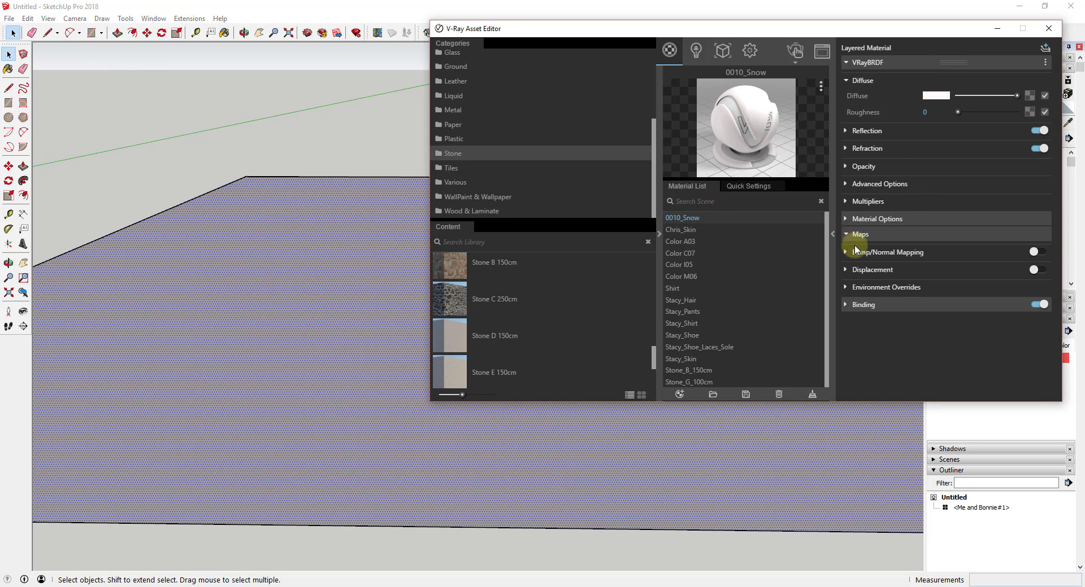
left_click(867, 252)
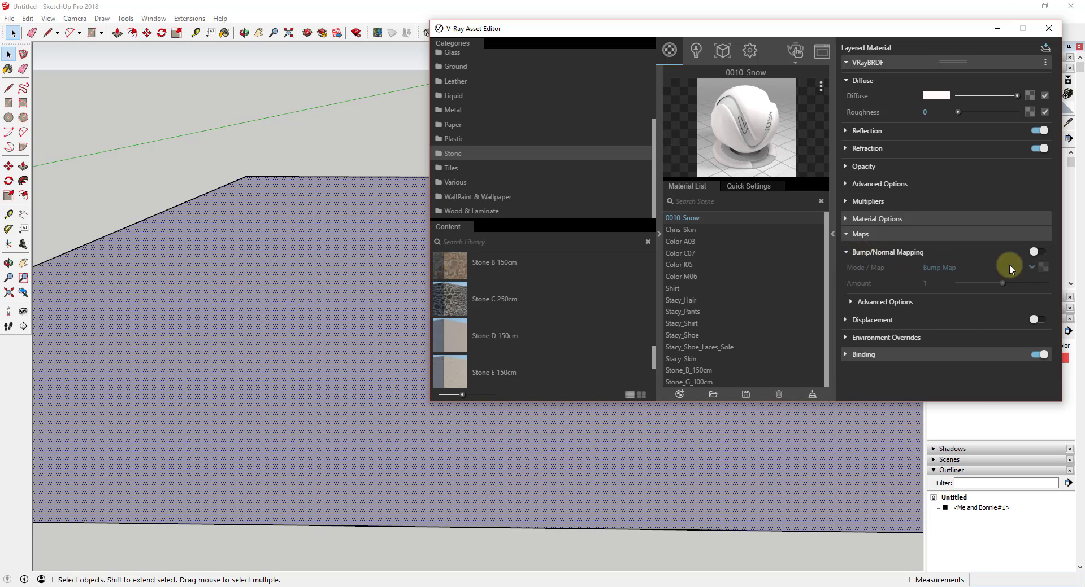
left_click(1037, 252)
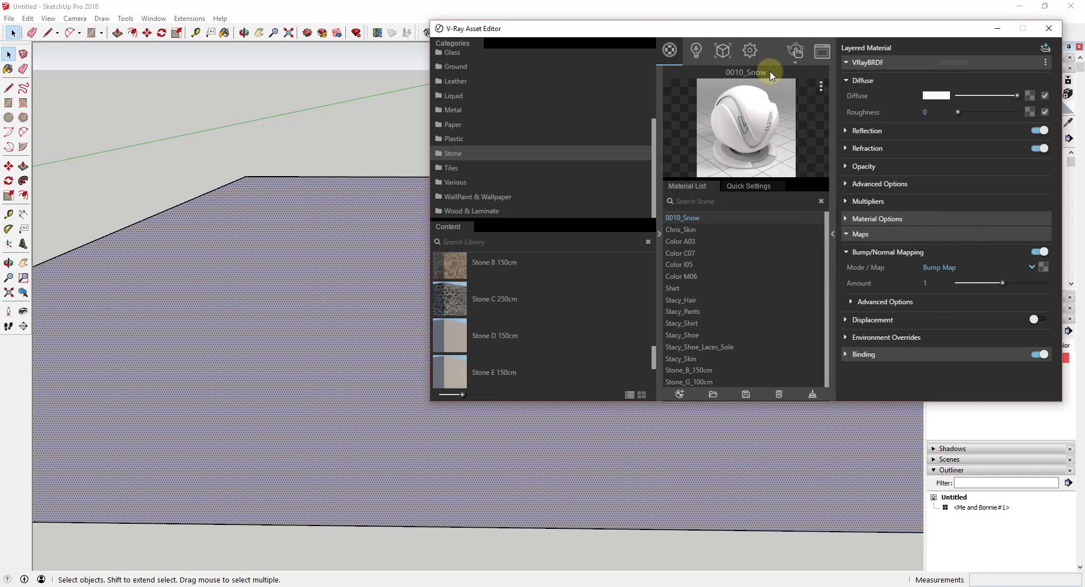
left_click(797, 50)
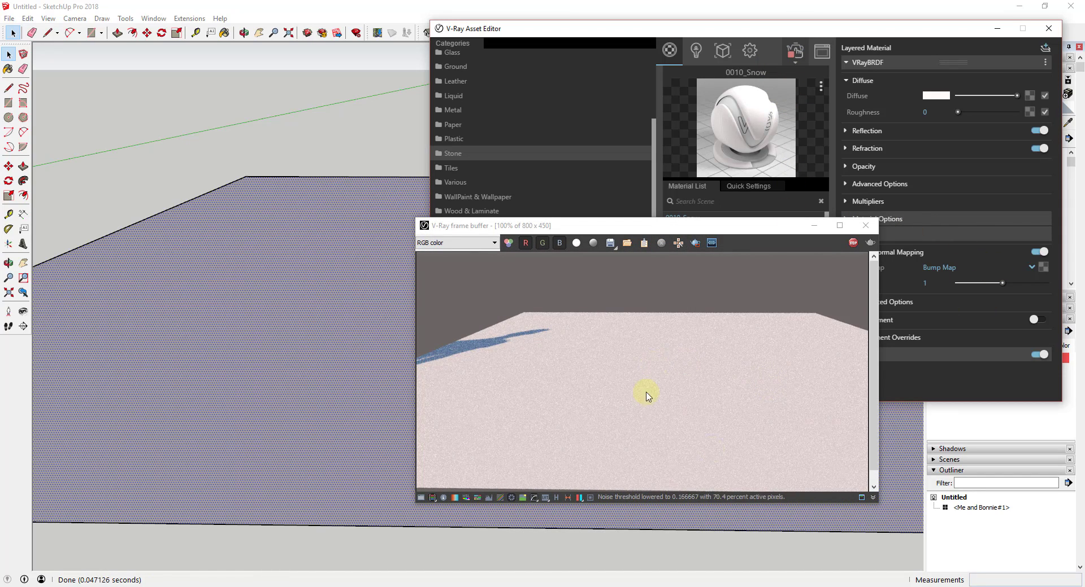
left_click(864, 225)
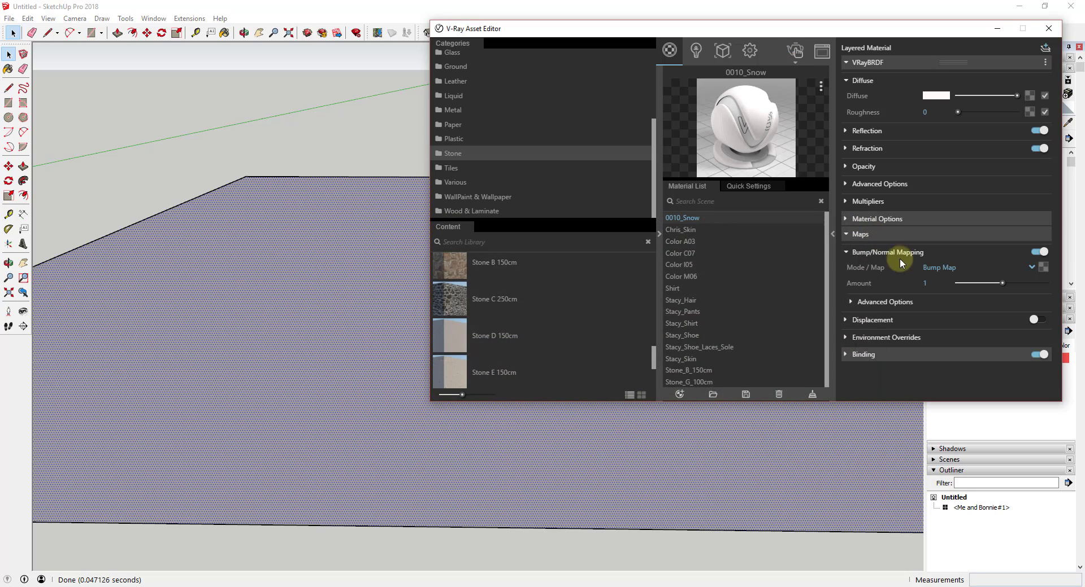
- Preview the Stone_B_Bump_01 image and assign it as the bitmap for the 0010_Snow bump map
left_click(1042, 268)
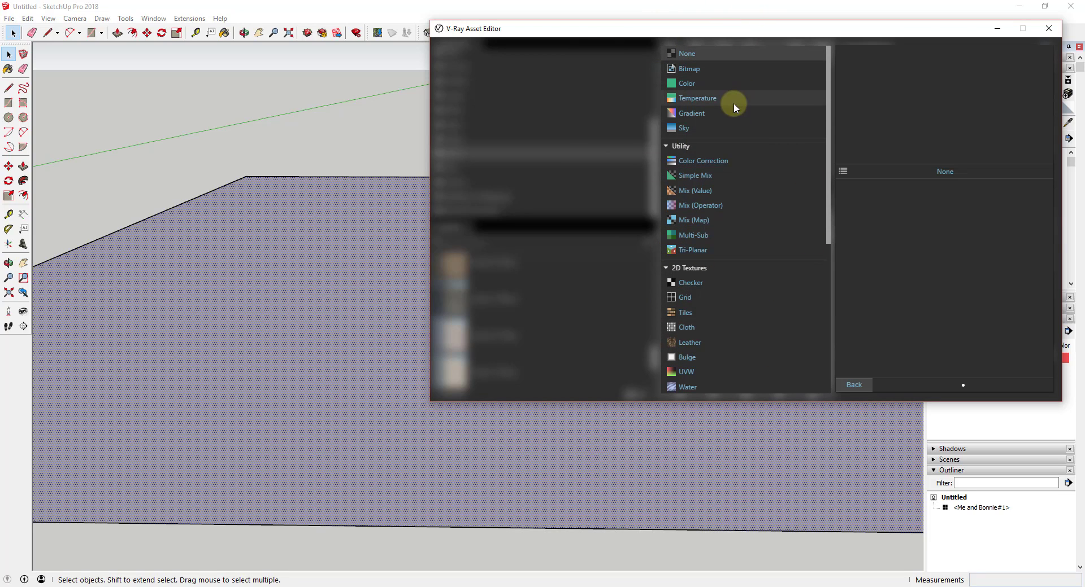
left_click(690, 69)
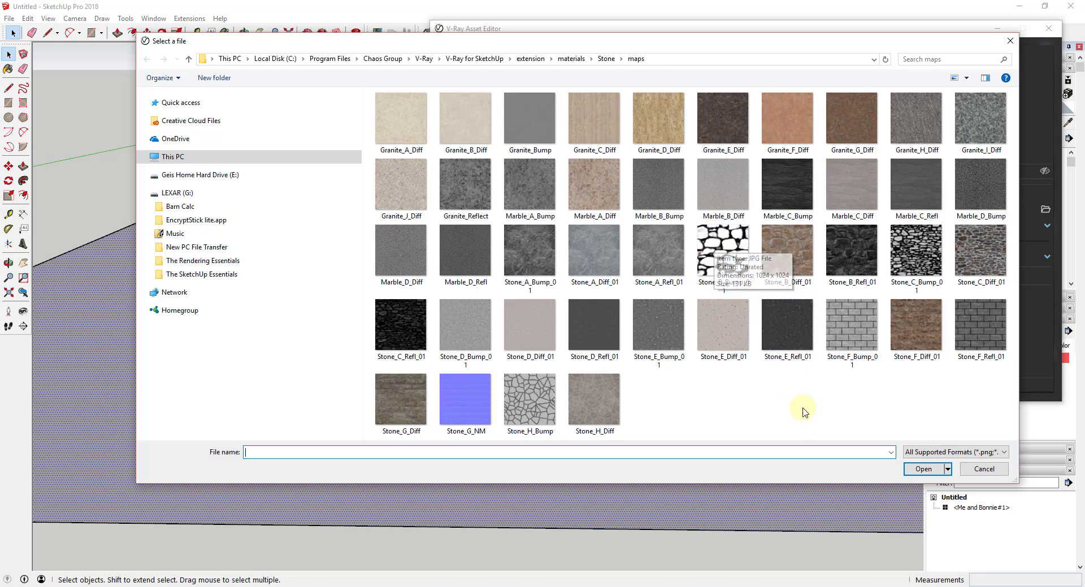
right_click(728, 246)
key("Escape")
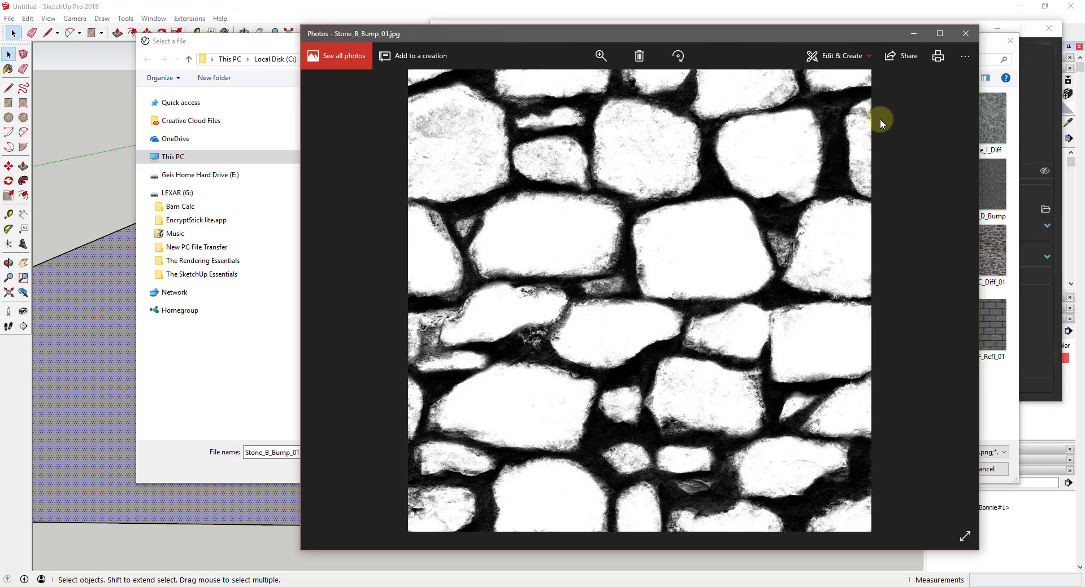
left_click(965, 35)
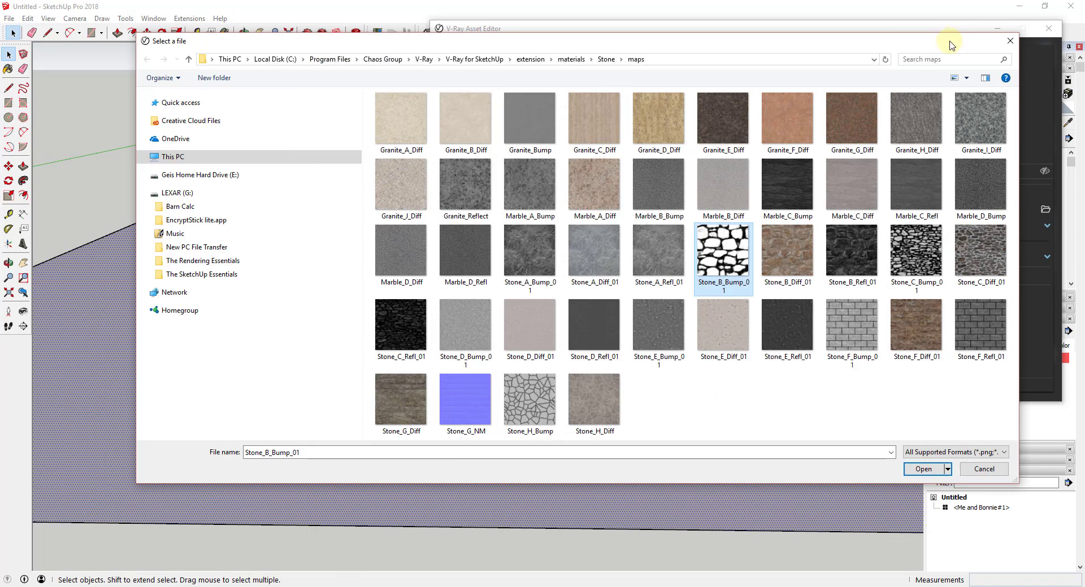
double_click(725, 263)
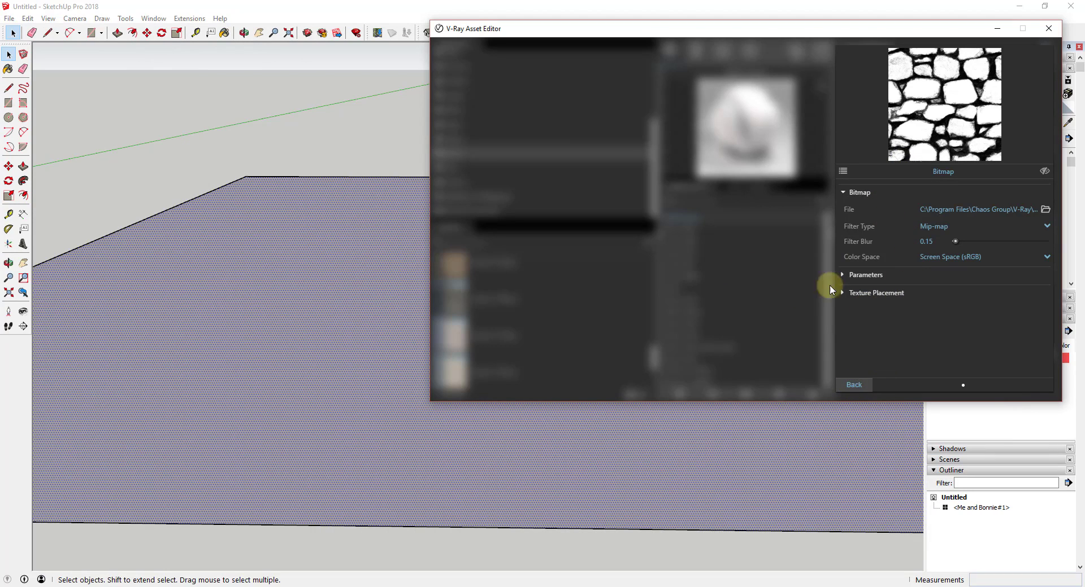
left_click(855, 386)
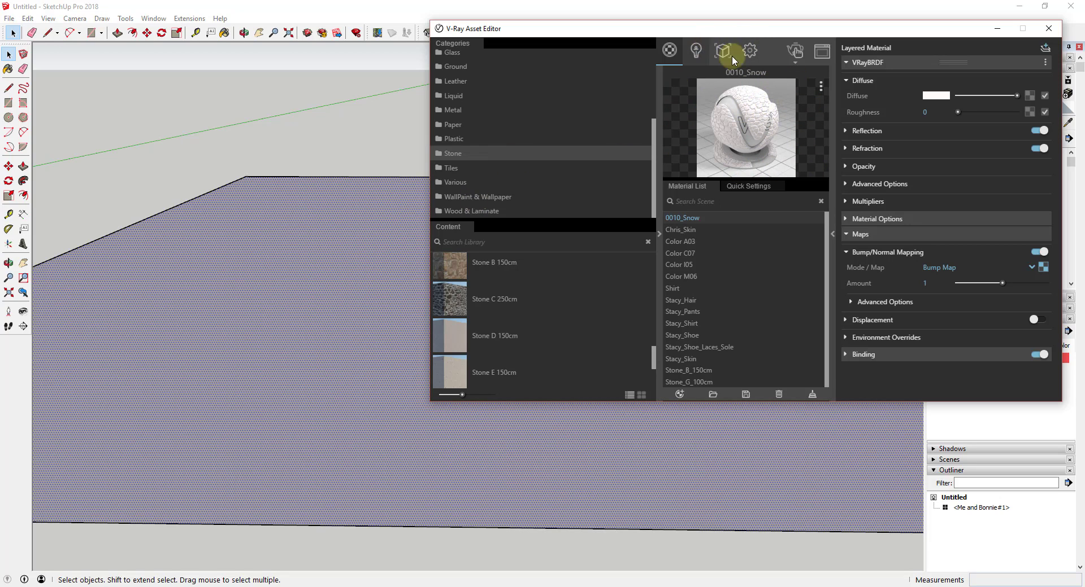
- Render the bump-mapped plane interactively and examine the surface relief up close
left_click(795, 50)
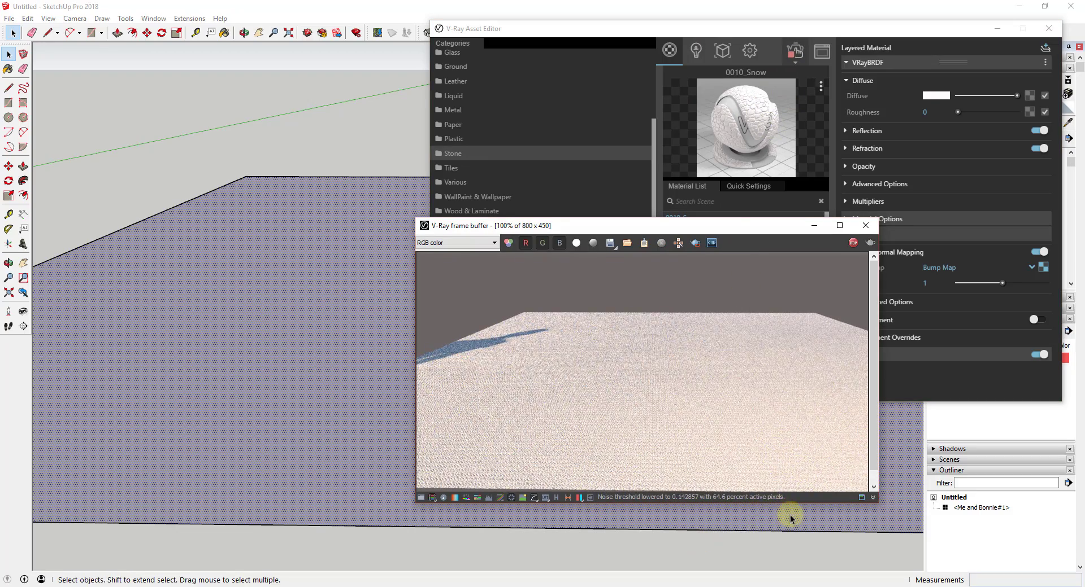
scroll(790, 514, "up", 8)
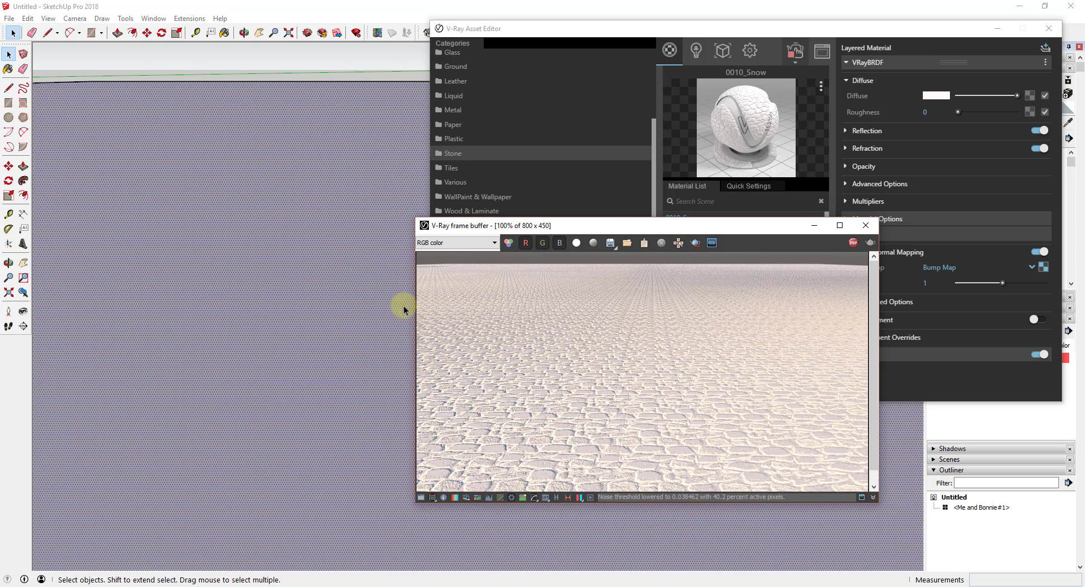
scroll(369, 341, "down", 5)
- Draw a small rectangle on the ground beside the large plane
key("r")
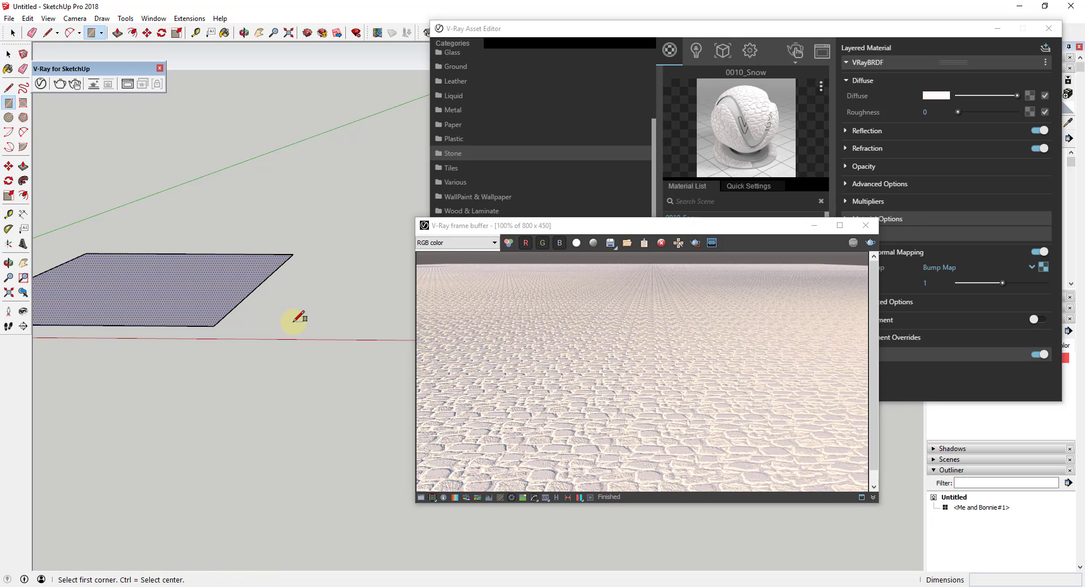
left_click(293, 321)
left_click(370, 306)
scroll(334, 314, "up", 2)
key("space")
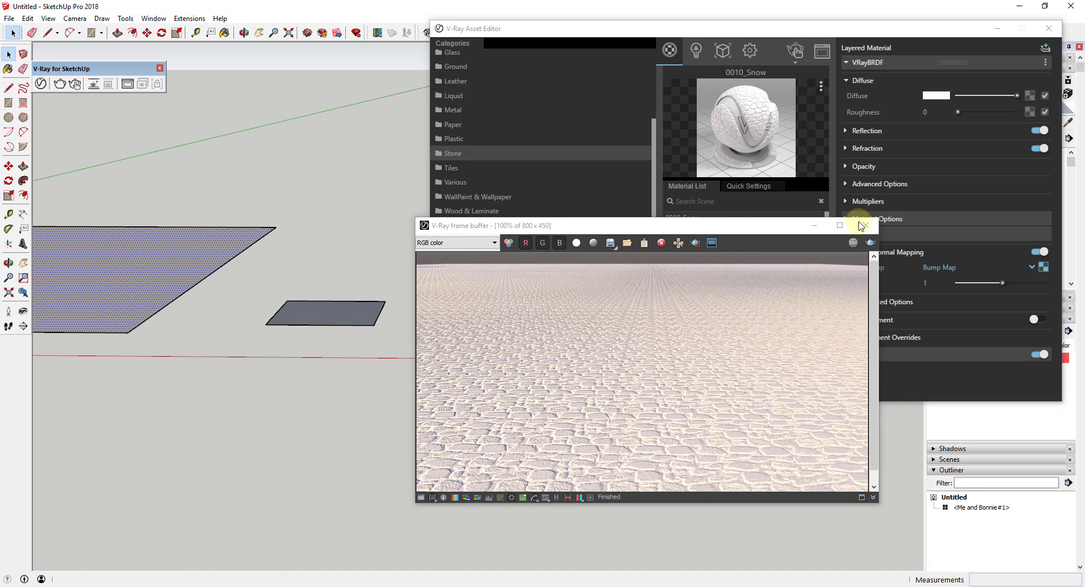
- Close the frame buffer and asset editor, and extrude the small rectangle upward into a tall box
left_click(864, 226)
left_click(1047, 28)
left_click(336, 309)
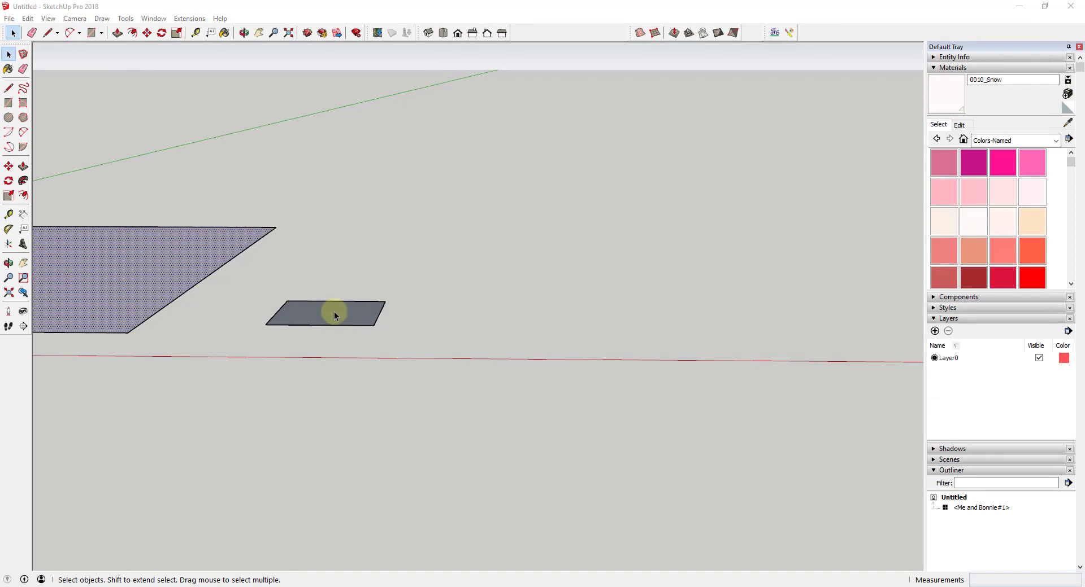
key("p")
left_click_drag(334, 318, 285, 191)
scroll(291, 201, "up", 2)
key("space")
middle_click_drag(294, 209, 290, 202)
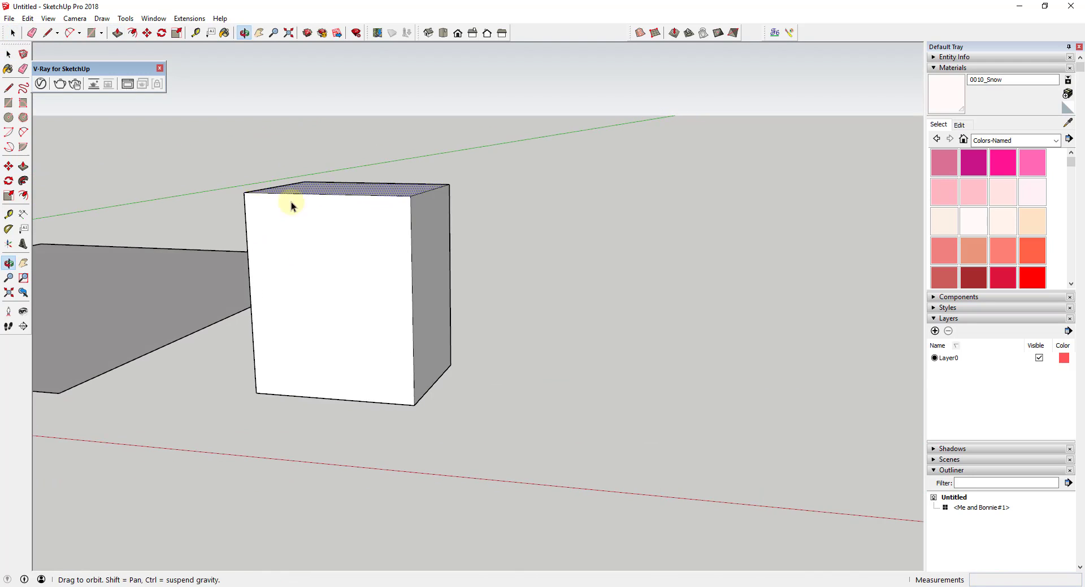
- Select the whole box and add the Stone G 100cm material from the V-Ray library to the scene
left_click(362, 236)
double_click(362, 236)
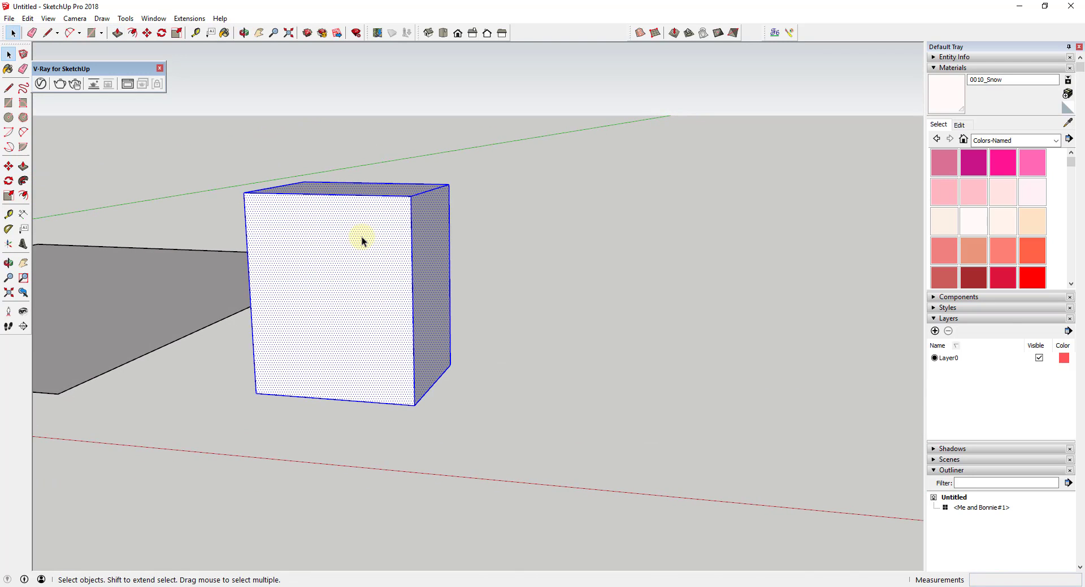
left_click(40, 84)
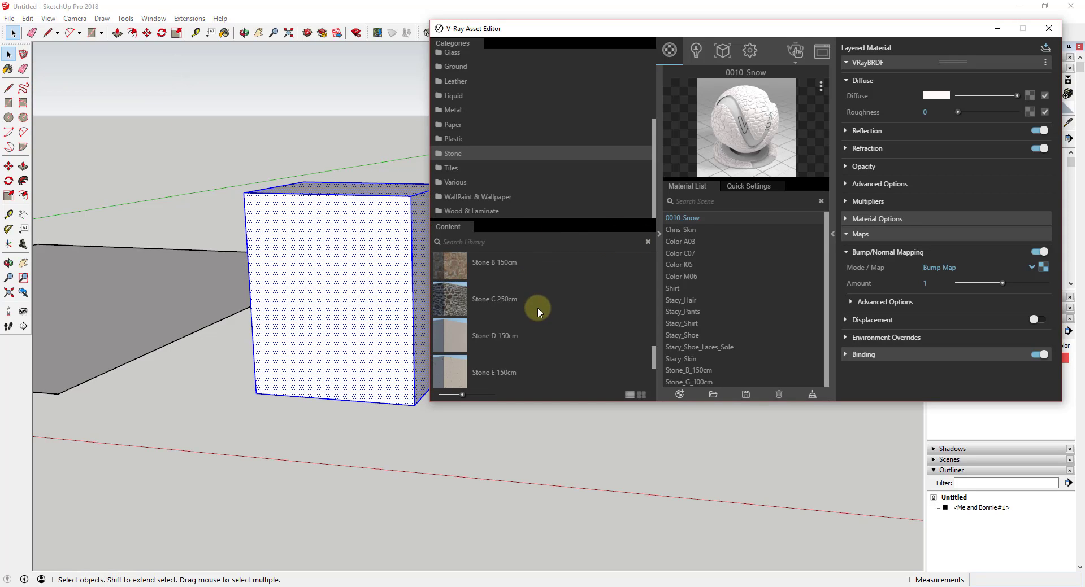
scroll(538, 307, "down", 3)
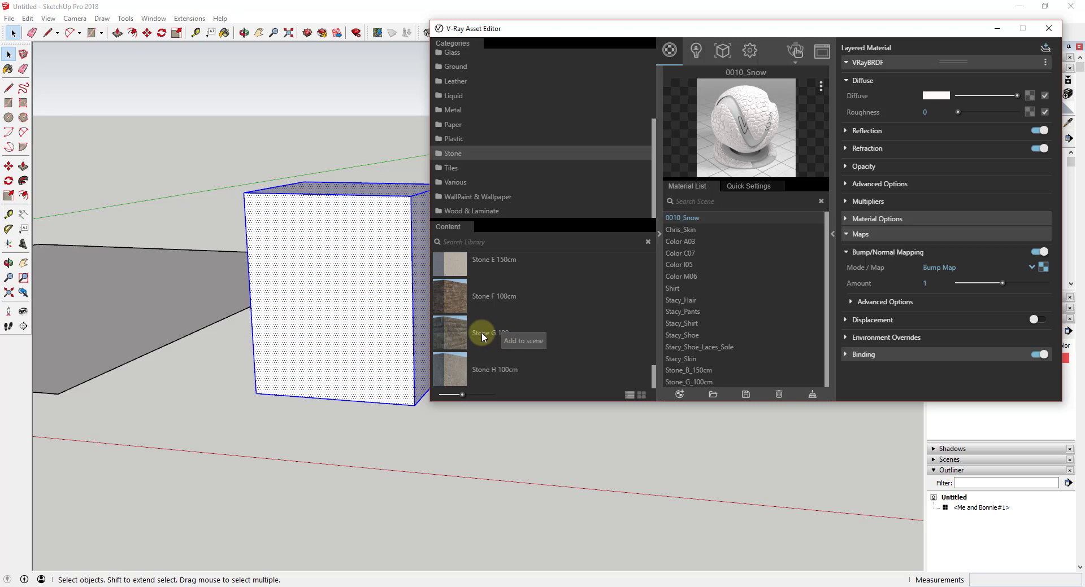
left_click(510, 338)
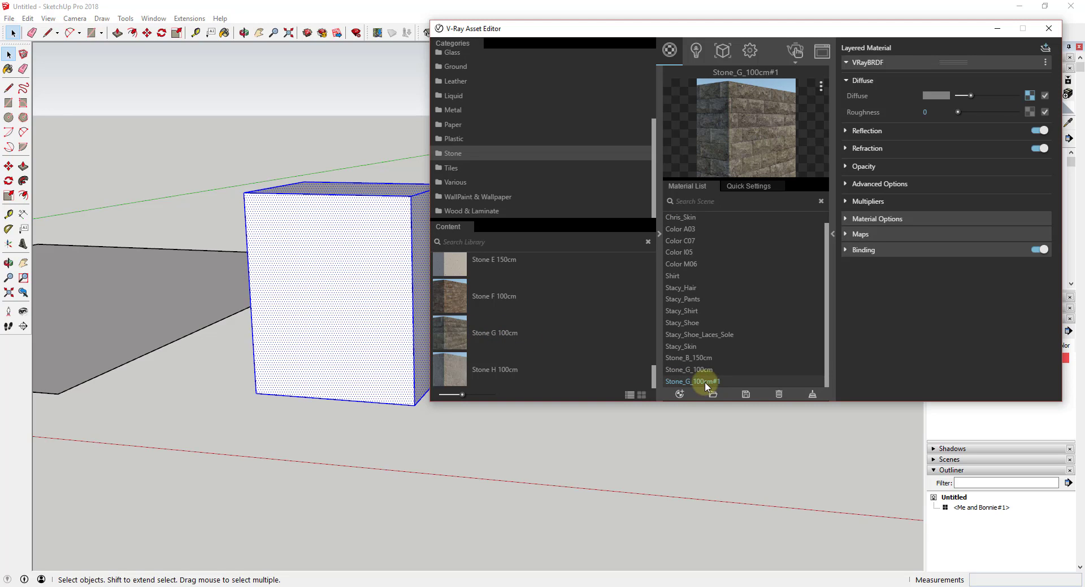
- Apply the newly added Stone_G_100cm#1 material to the selected box and bring its textured faces into close view
right_click(704, 382)
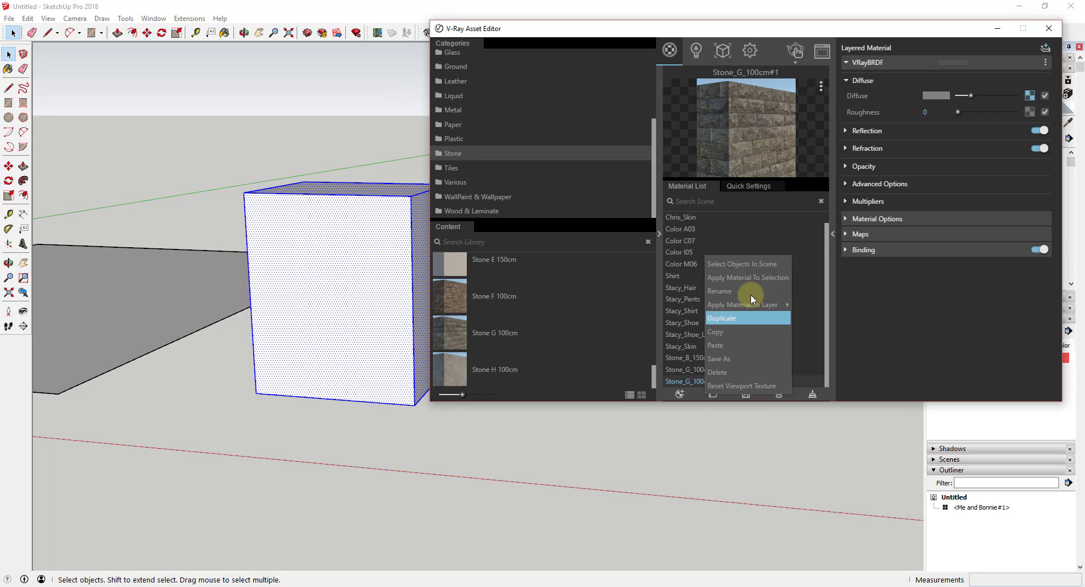
left_click(750, 278)
scroll(362, 256, "up", 5)
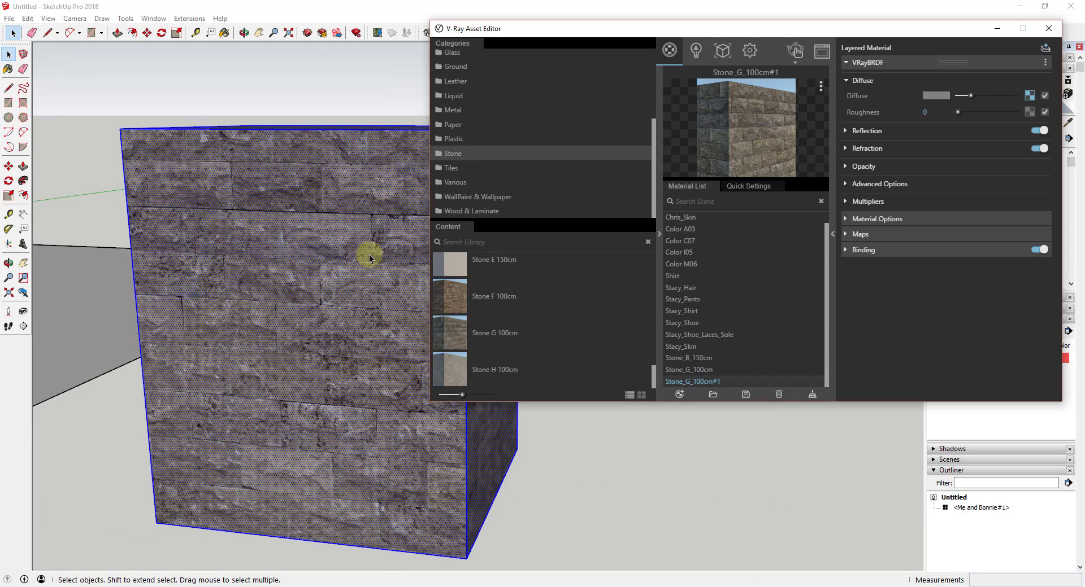
mouse_move(368, 255)
middle_mouse_down()
mouse_move(326, 250)
mouse_move(429, 243)
middle_mouse_up()
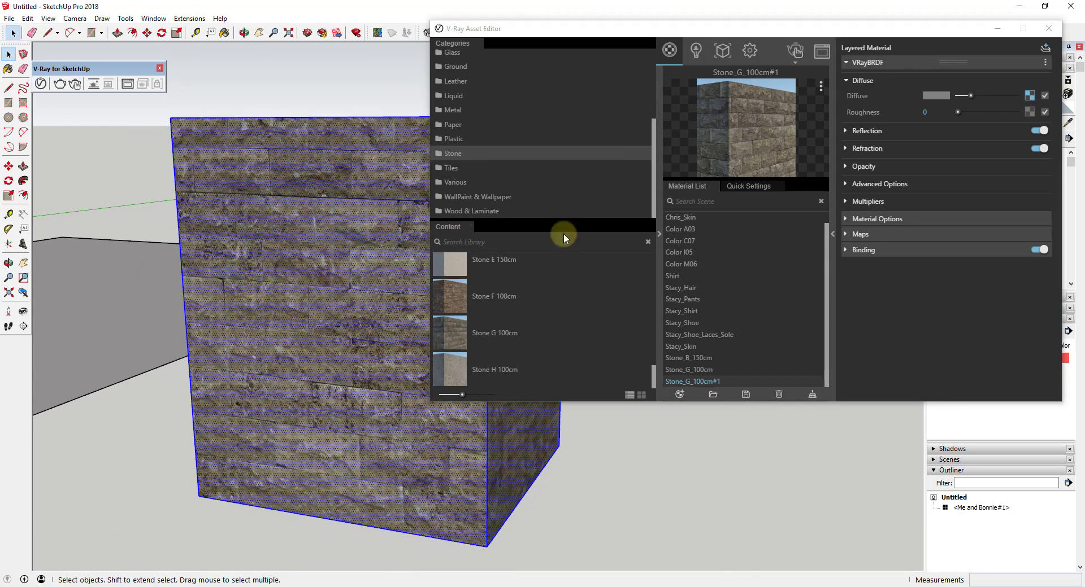
- Examine the stone material's bump/normal mapping settings and the bitmap used as its normal map
left_click(848, 234)
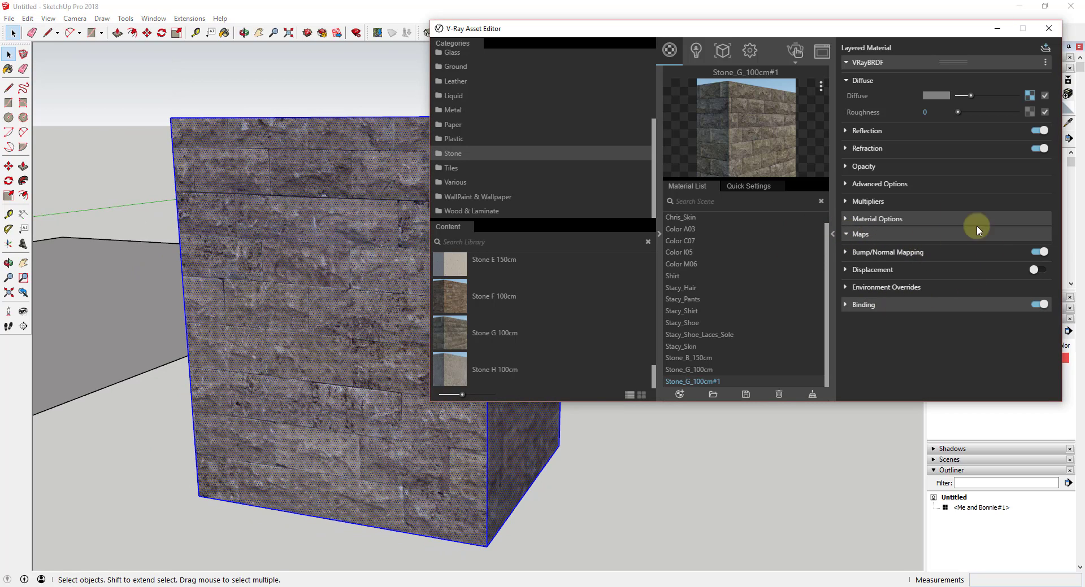
left_click(846, 254)
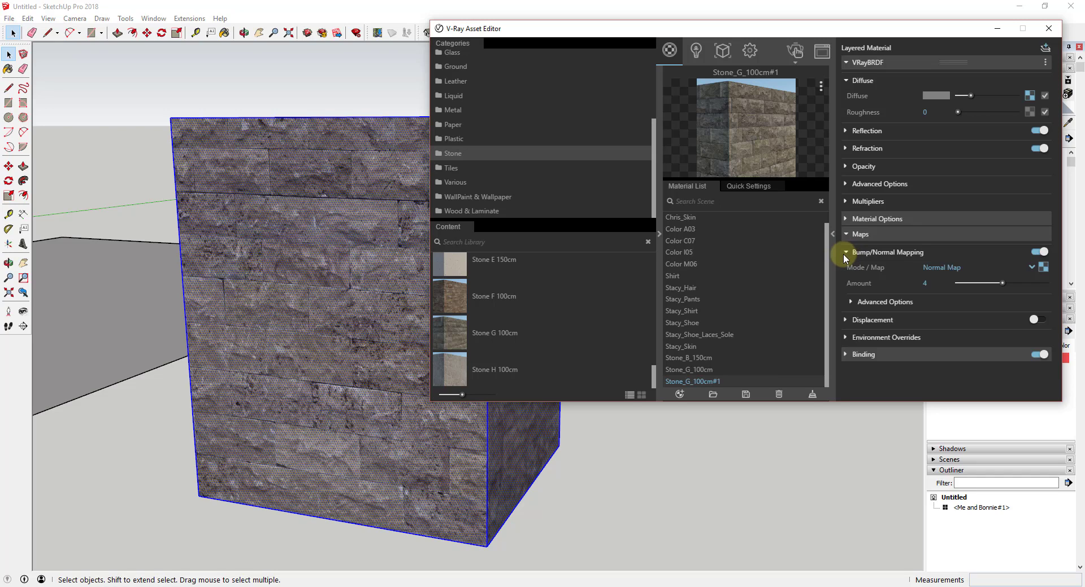
left_click(1044, 268)
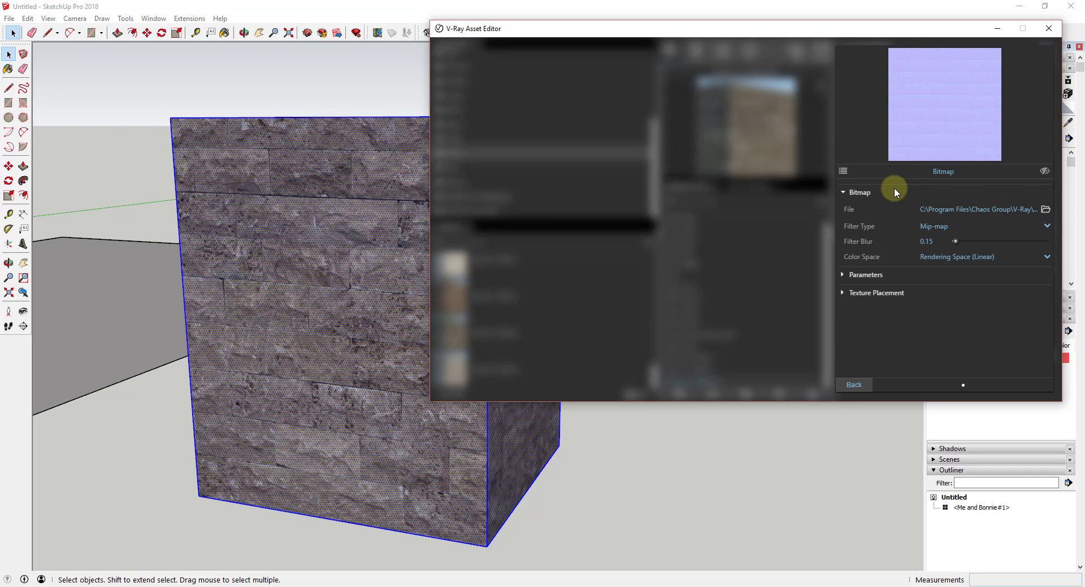
left_click(853, 384)
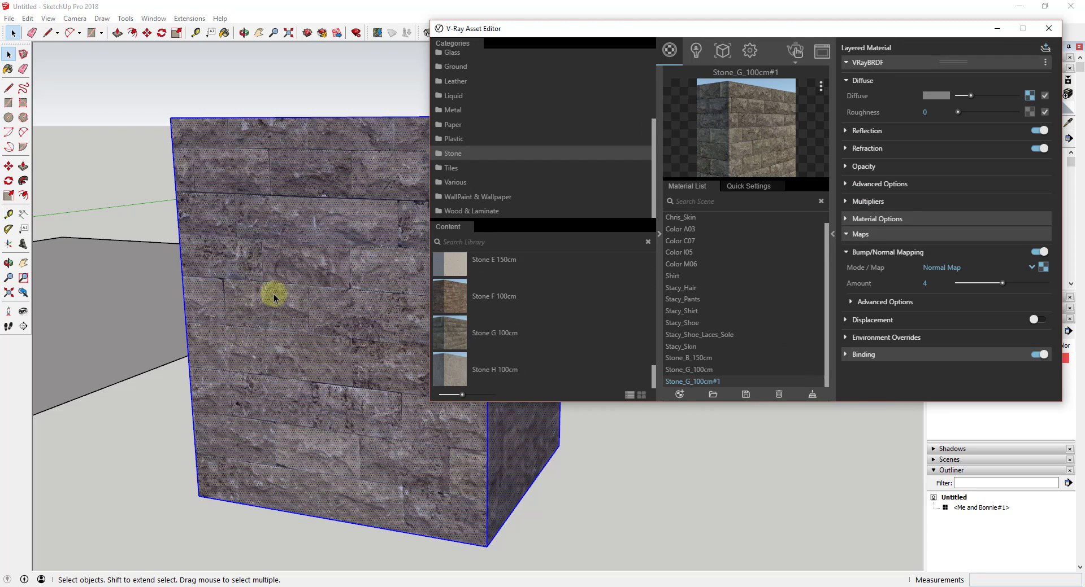
- Render the stone box interactively with its corner and two side faces in close view
middle_click_drag(562, 471, 508, 198)
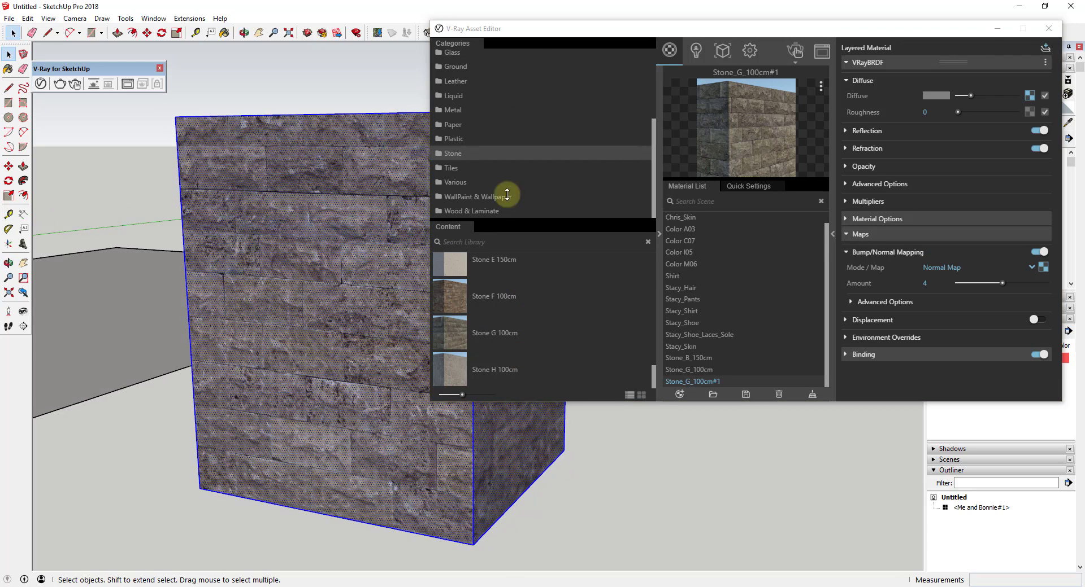
left_click_drag(622, 28, 731, 31)
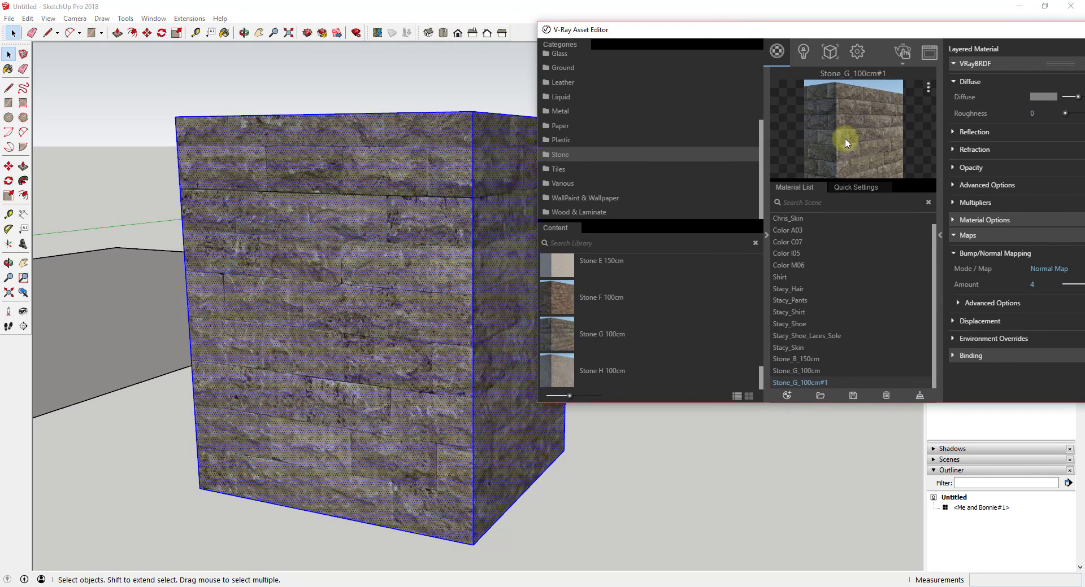
scroll(480, 282, "up", 2)
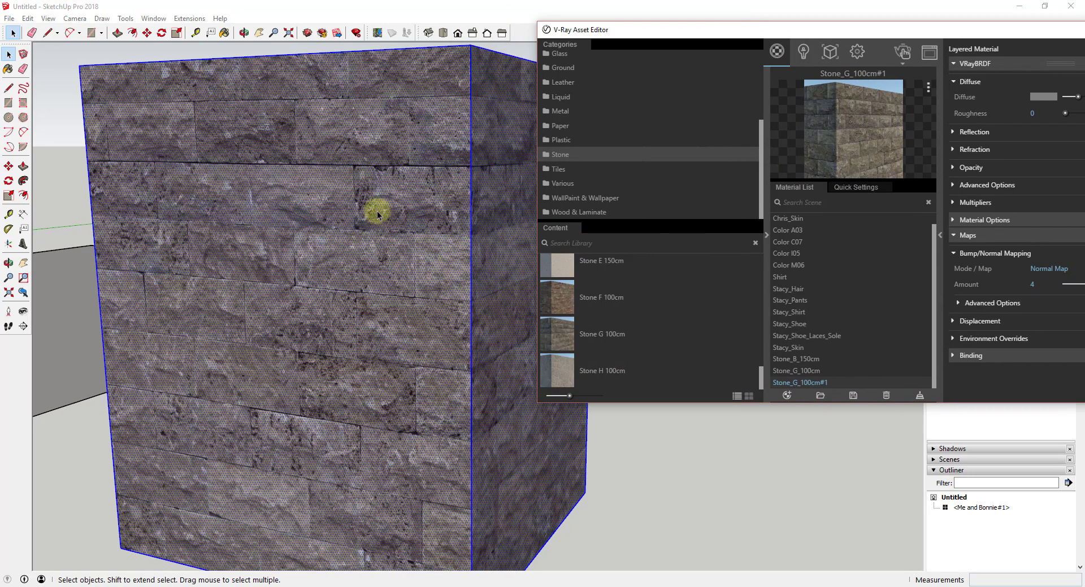
left_click(900, 65)
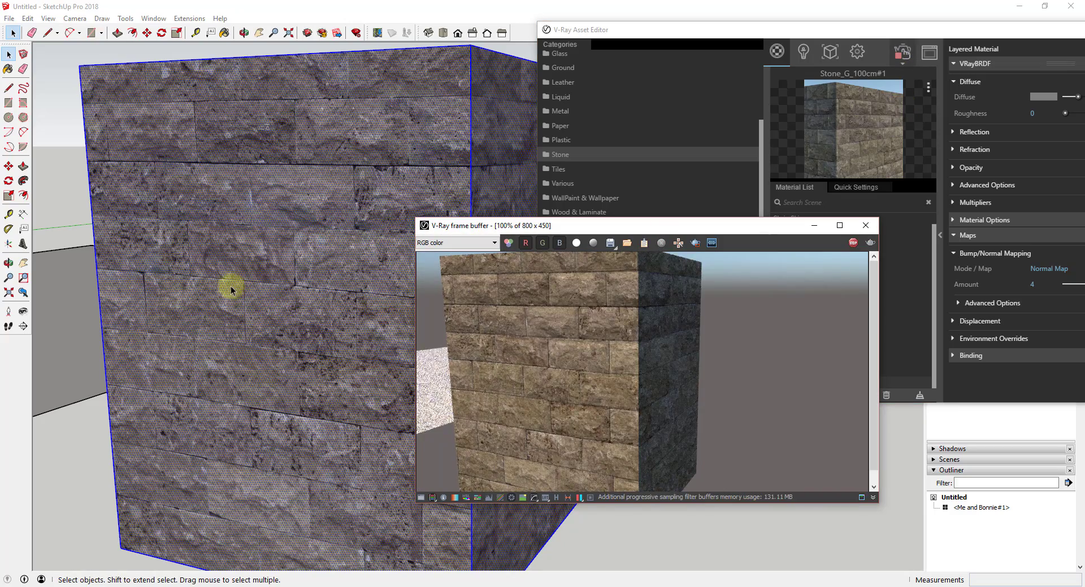
scroll(231, 286, "up", 4)
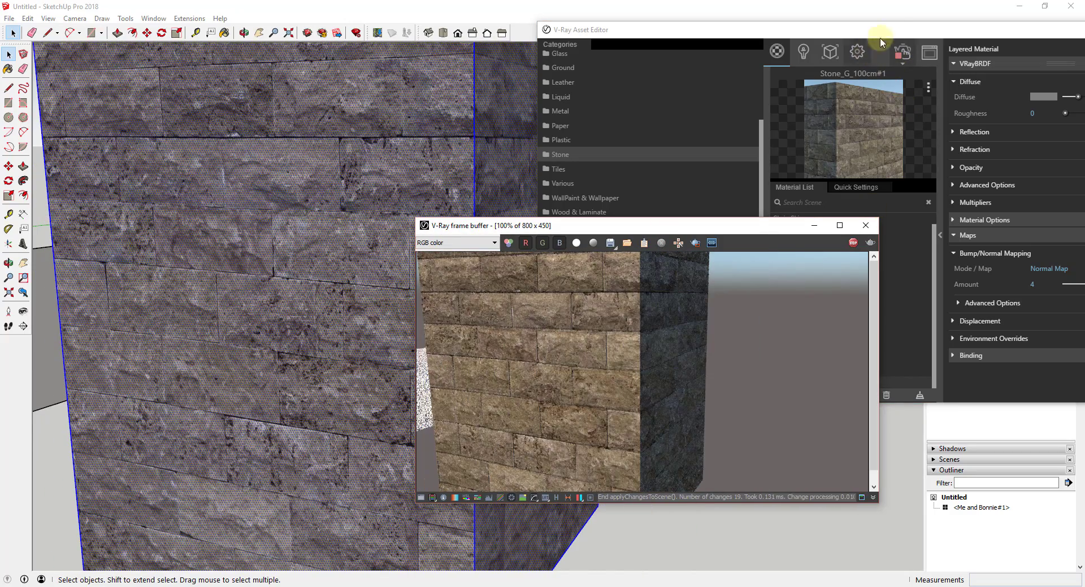
- Turn off the stone material's bump/normal mapping and examine the rendered box corner up close
left_click_drag(894, 31, 737, 9)
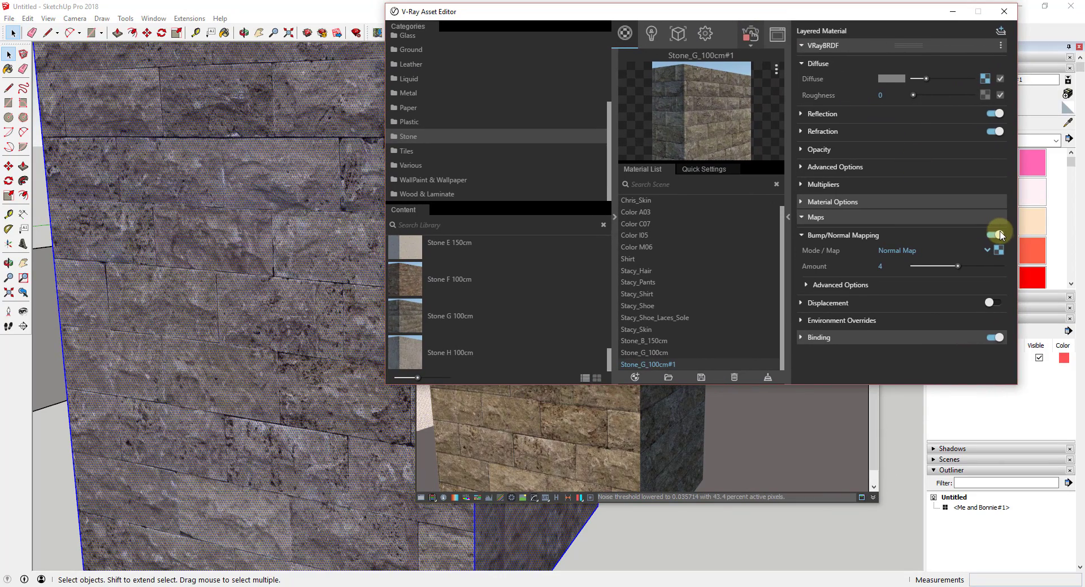
left_click(993, 234)
left_click(802, 445)
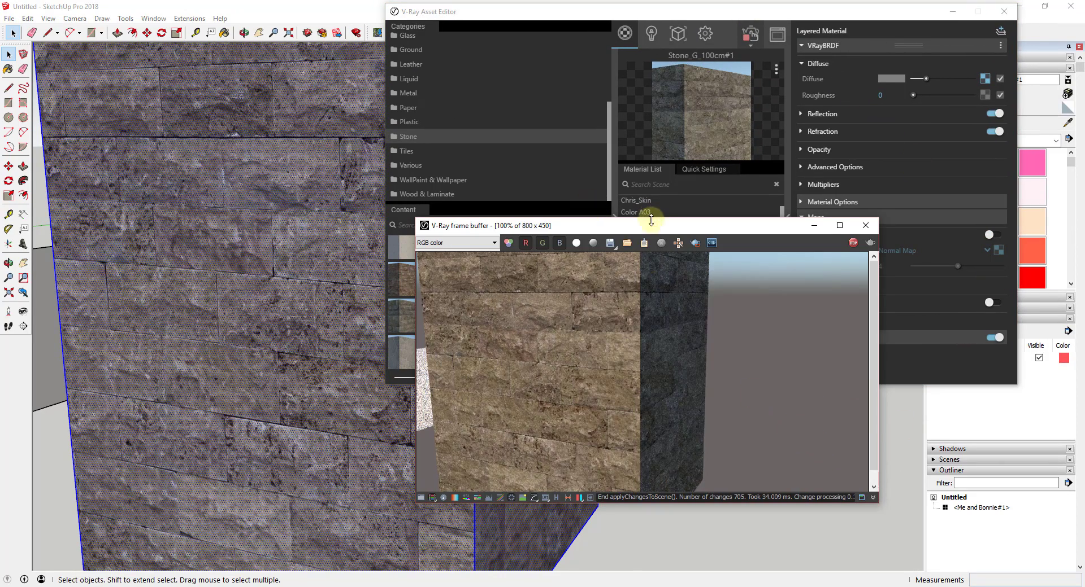
left_click_drag(678, 226, 688, 236)
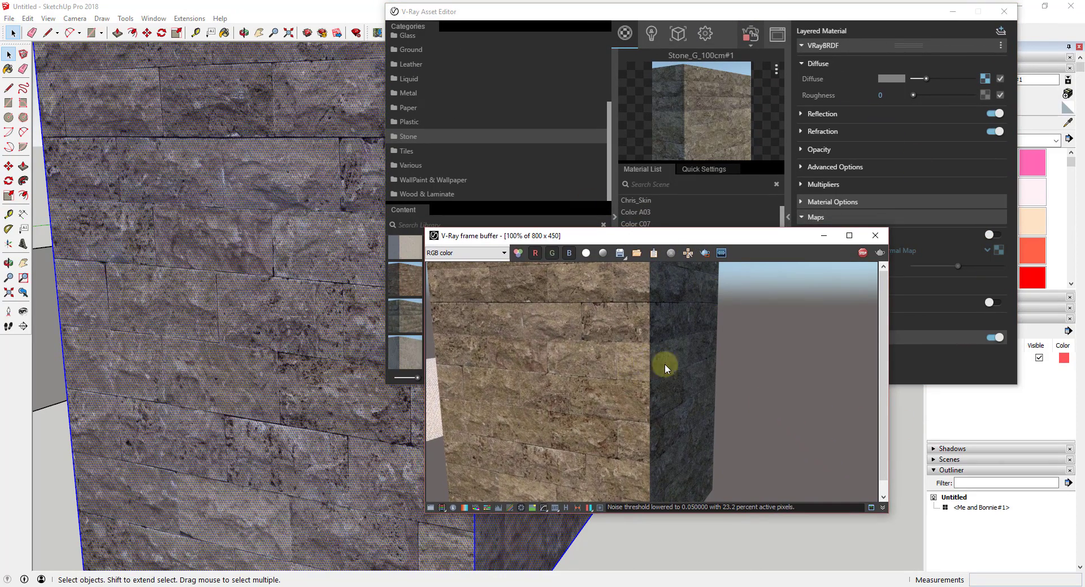
scroll(327, 231, "up", 3)
scroll(327, 232, "up", 1)
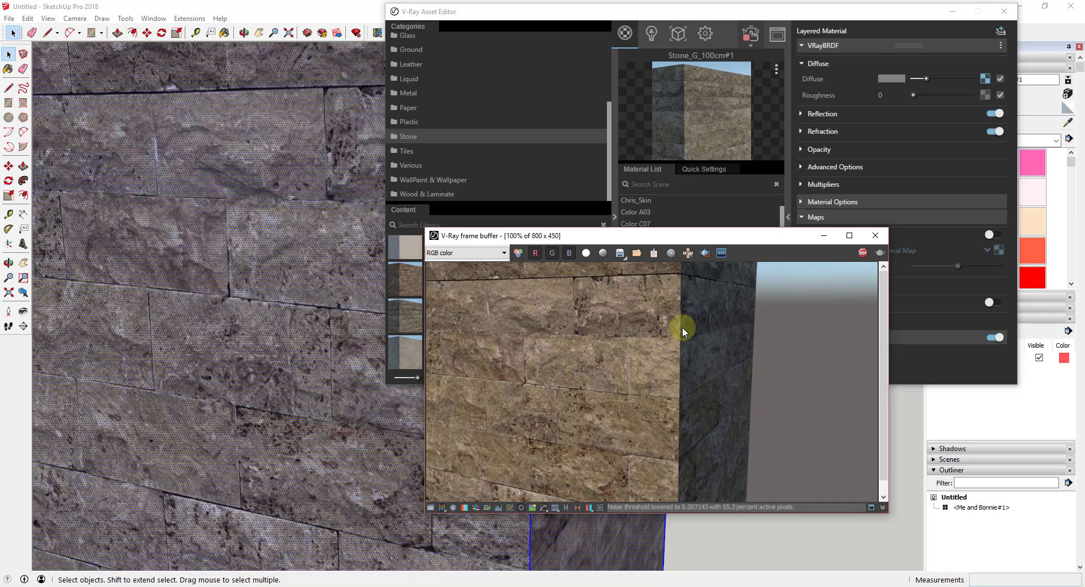
- Toggle bump/normal mapping on, off and on again to compare the rendered stone, leaving it enabled with the render beside the settings
left_click_drag(716, 242, 334, 294)
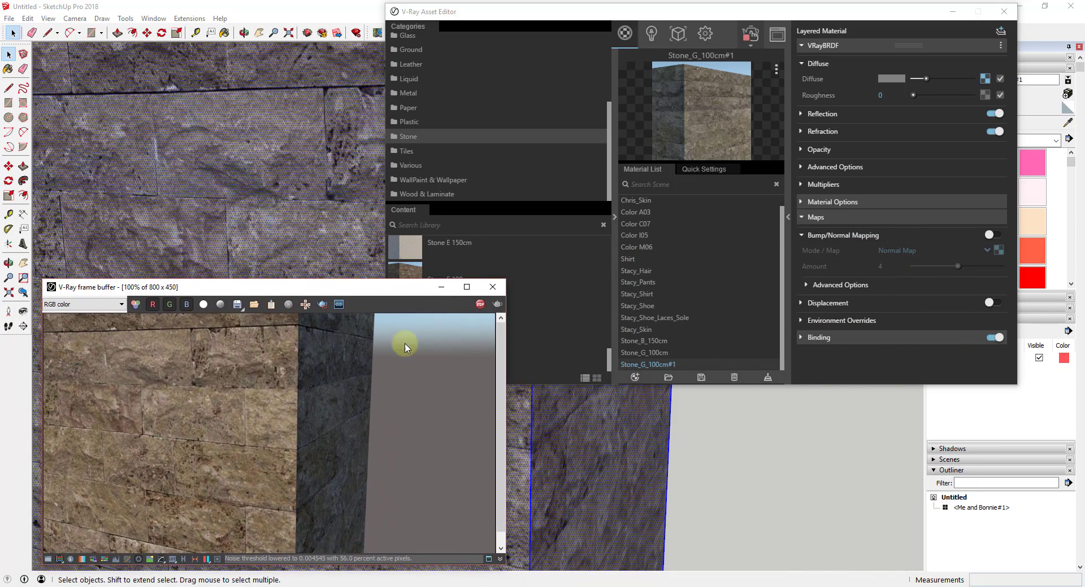
left_click(990, 237)
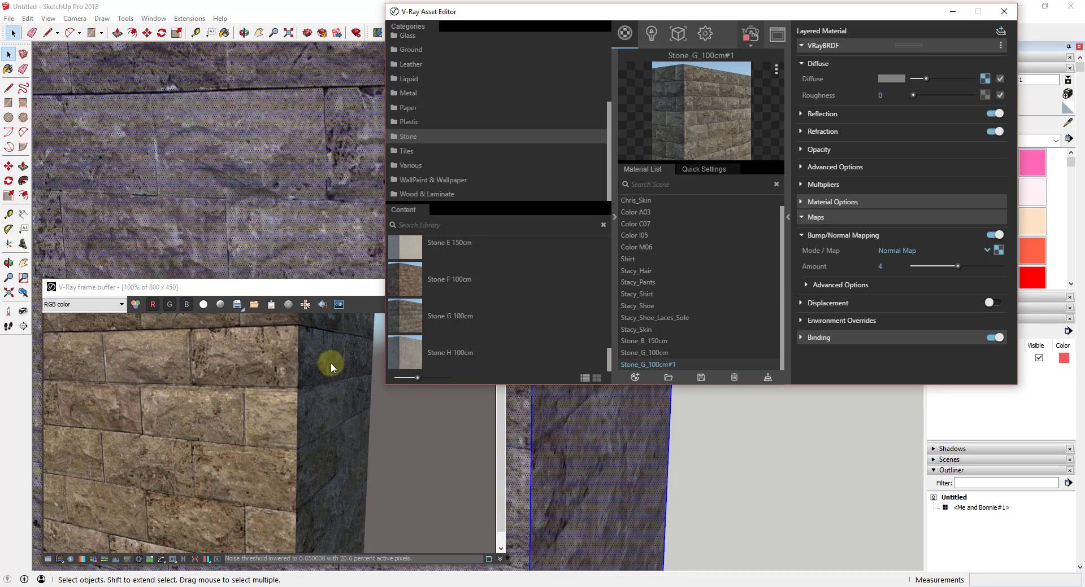
left_click(994, 235)
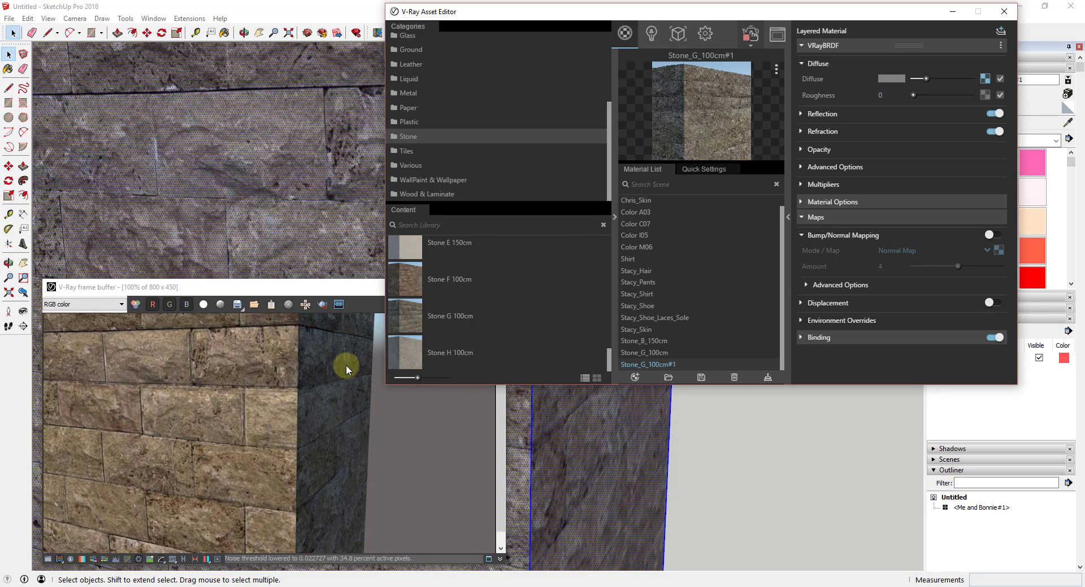
left_click(993, 236)
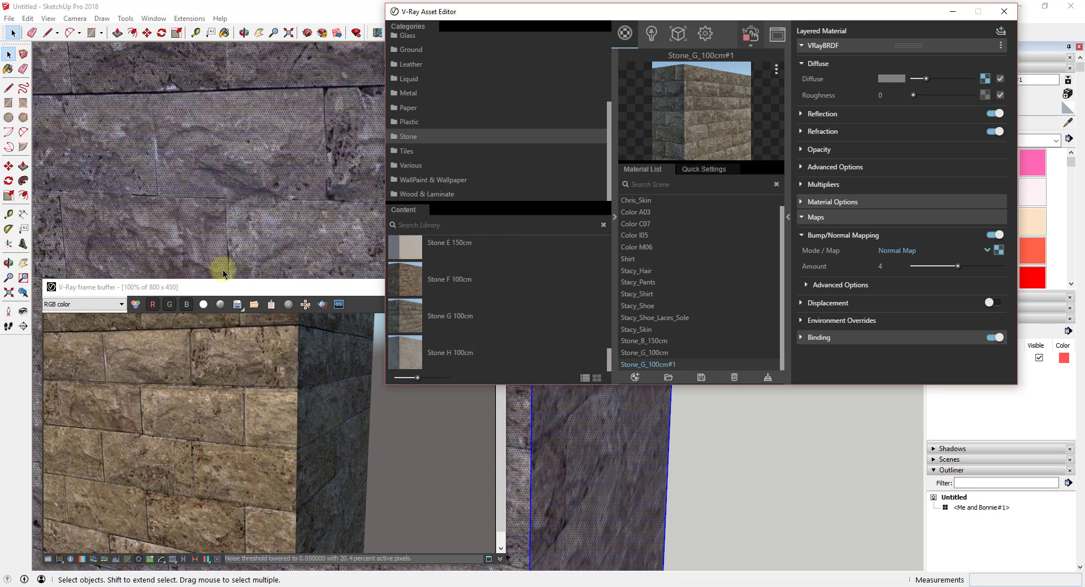
left_click(255, 294)
left_click_drag(255, 294, 312, 263)
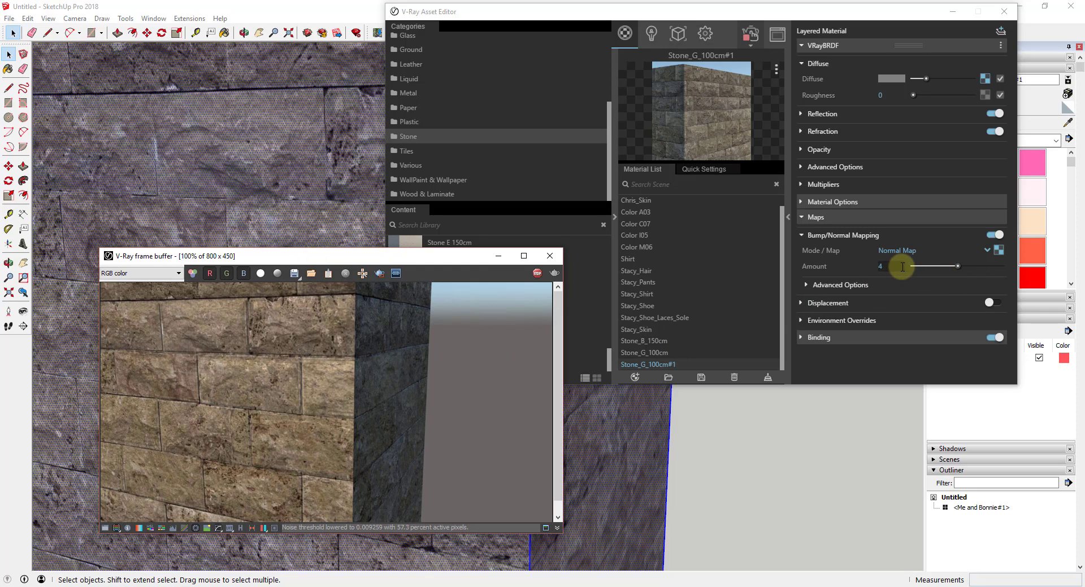
- Raise the stone material's normal map amount to 6.36 and to 20 to exaggerate the relief in the render
left_click_drag(960, 266, 984, 265)
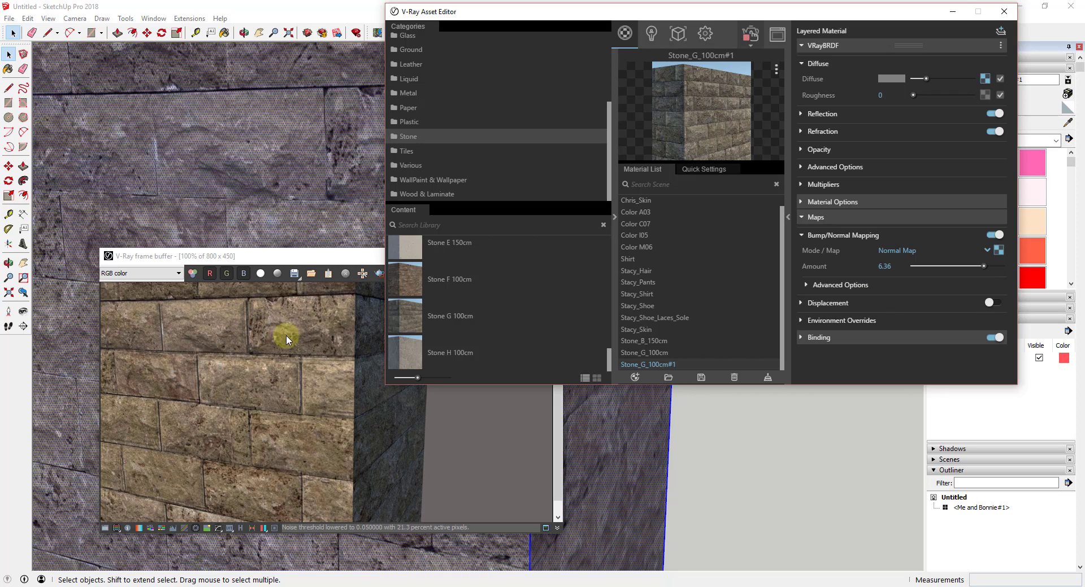
double_click(884, 266)
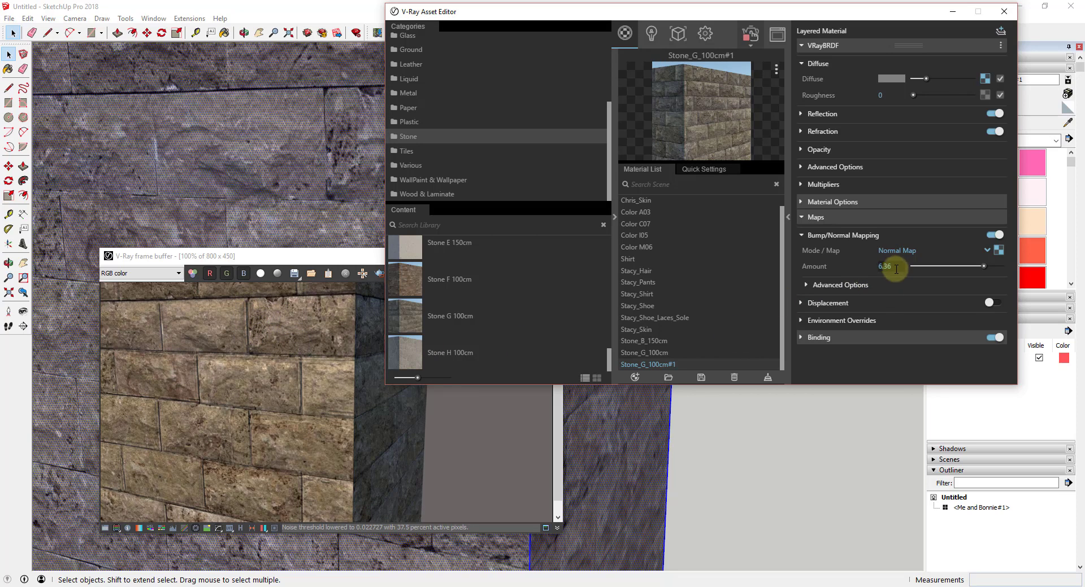
type("20")
key("Return")
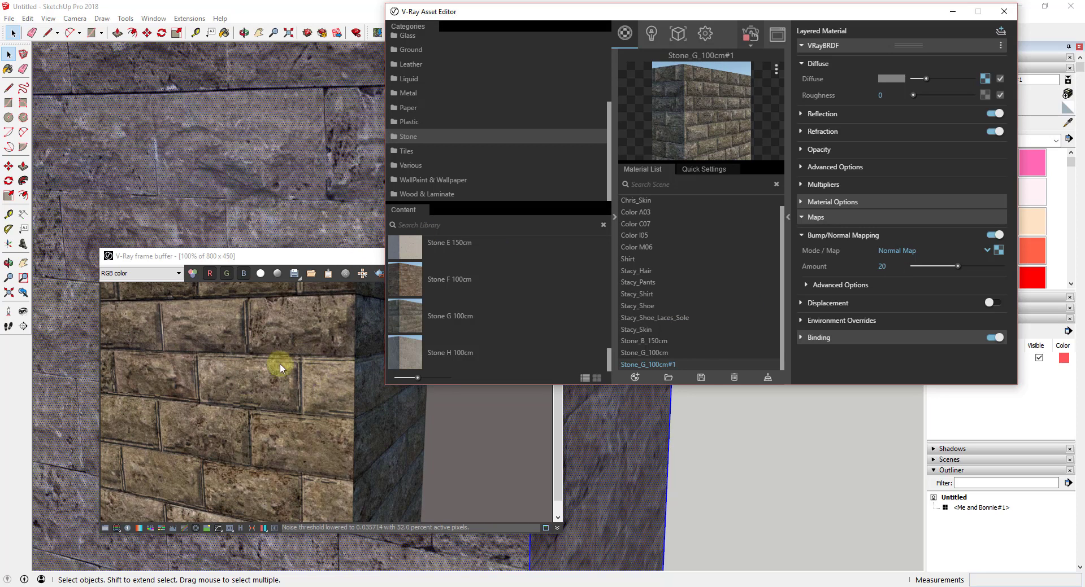
- Reduce the stone material's normal map amount to 6 for comparison and finally set it to 4
double_click(881, 267)
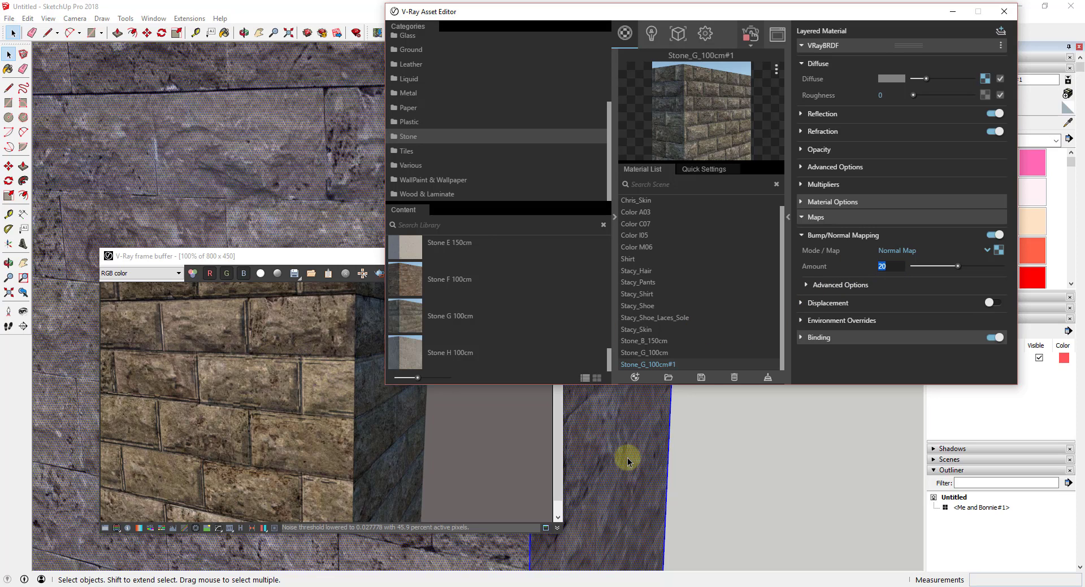
type("6")
key("Return")
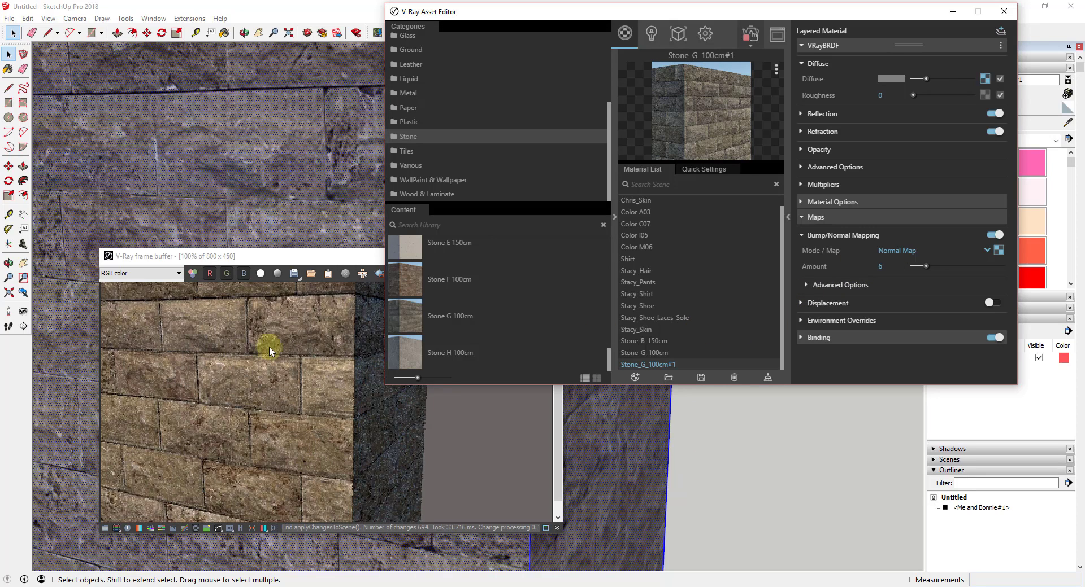
double_click(881, 266)
type("4")
key("Return")
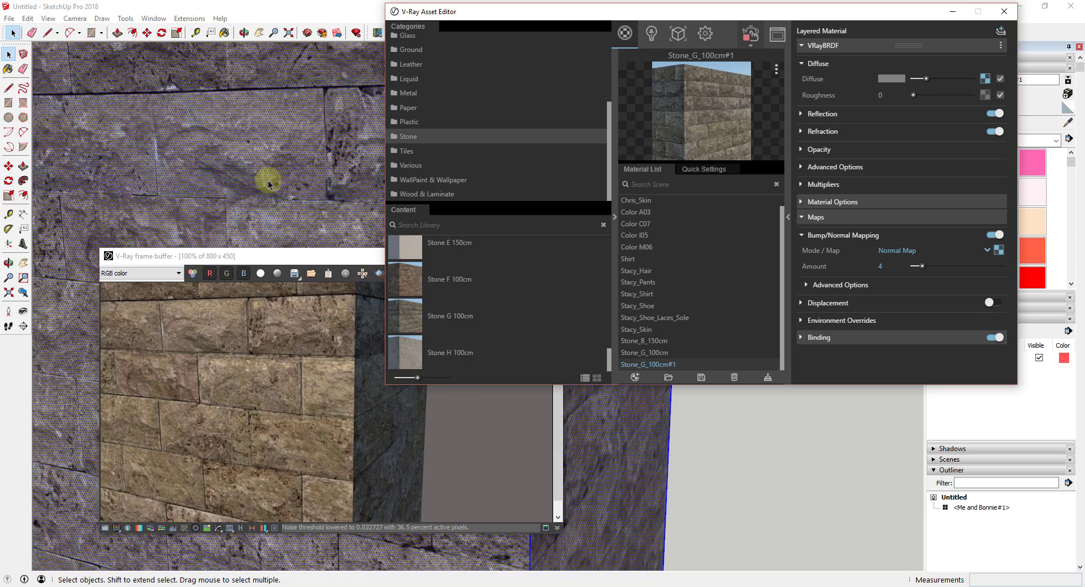
- Stop the interactive rendering and close the asset editor and the frame buffer
left_click(319, 259)
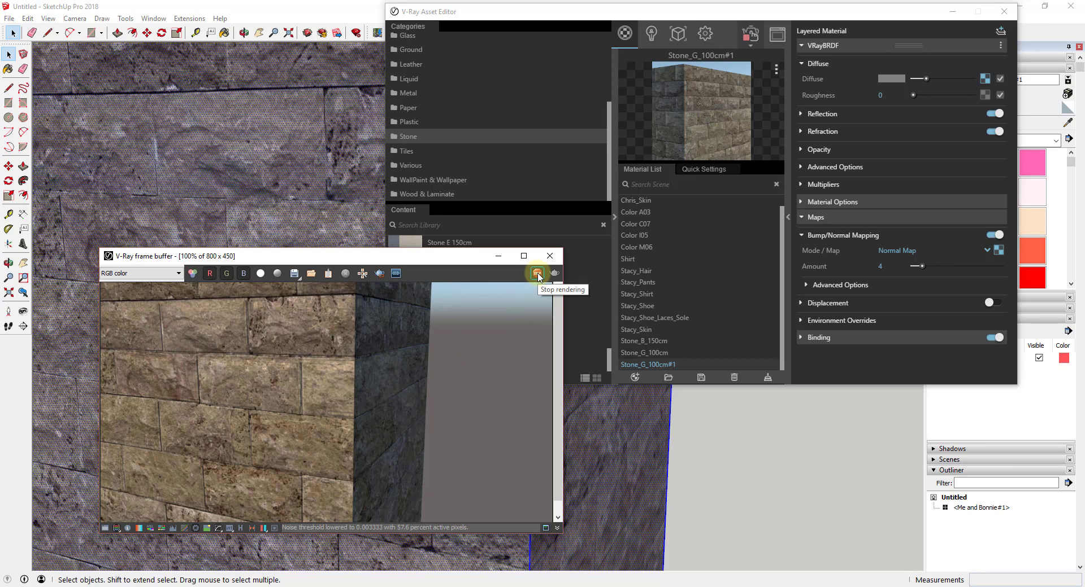
left_click(537, 274)
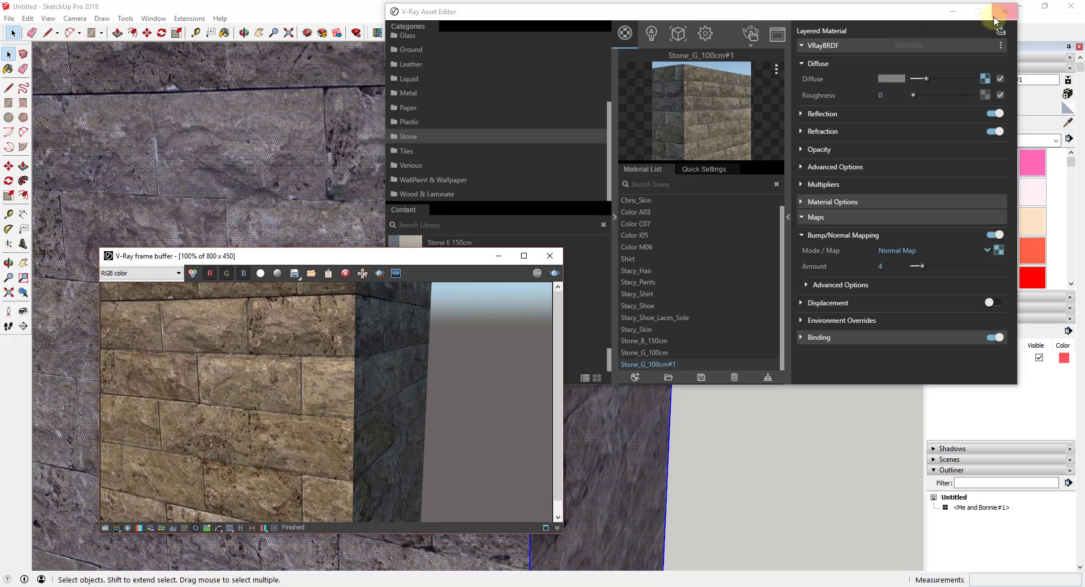
left_click(1004, 11)
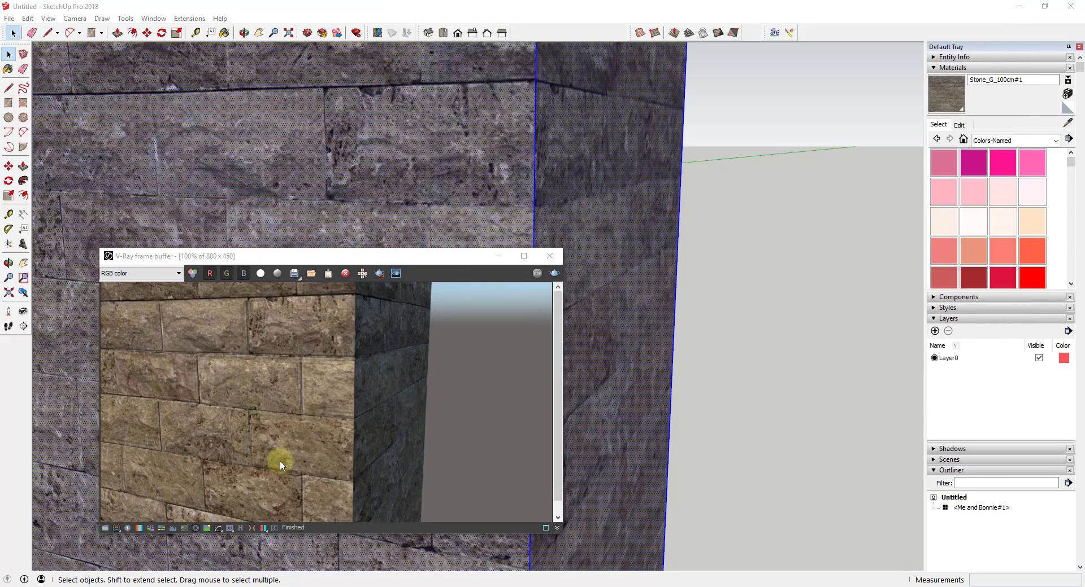
left_click(550, 256)
- Deselect the stone box and draw a rectangle about 4' 11" by 6' 5" on the open ground beside it
scroll(231, 238, "down", 5)
scroll(242, 238, "down", 5)
middle_click_drag(242, 238, 506, 375)
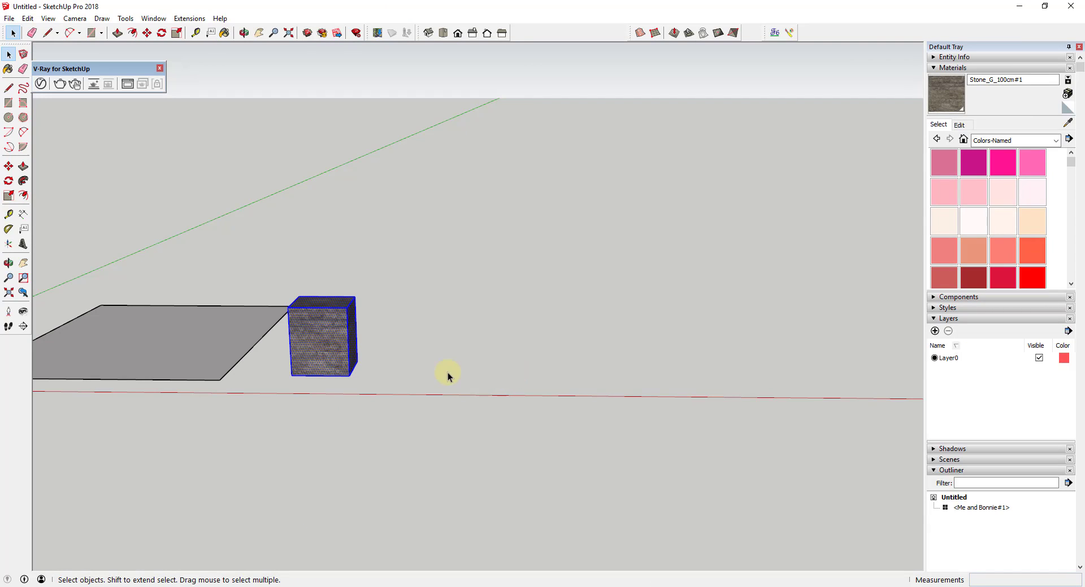
left_click(426, 371)
scroll(301, 342, "up", 4)
scroll(327, 333, "up", 5)
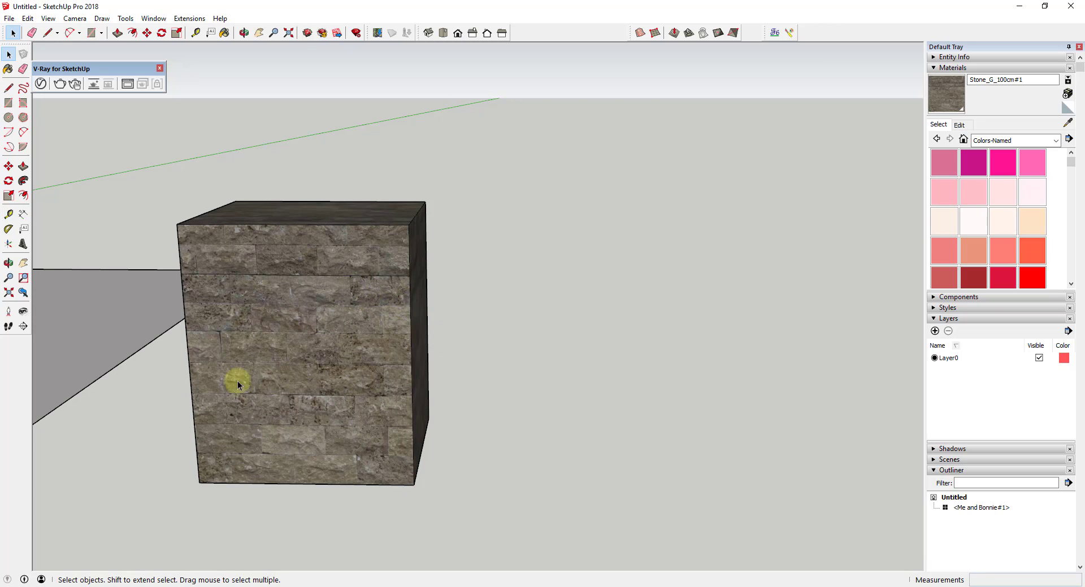
scroll(229, 370, "down", 4)
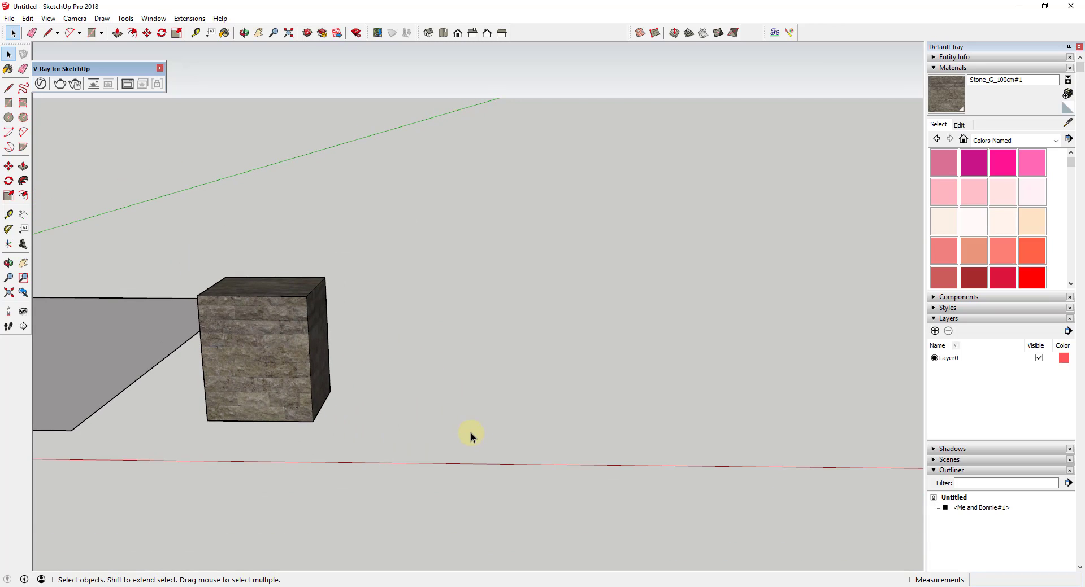
key("r")
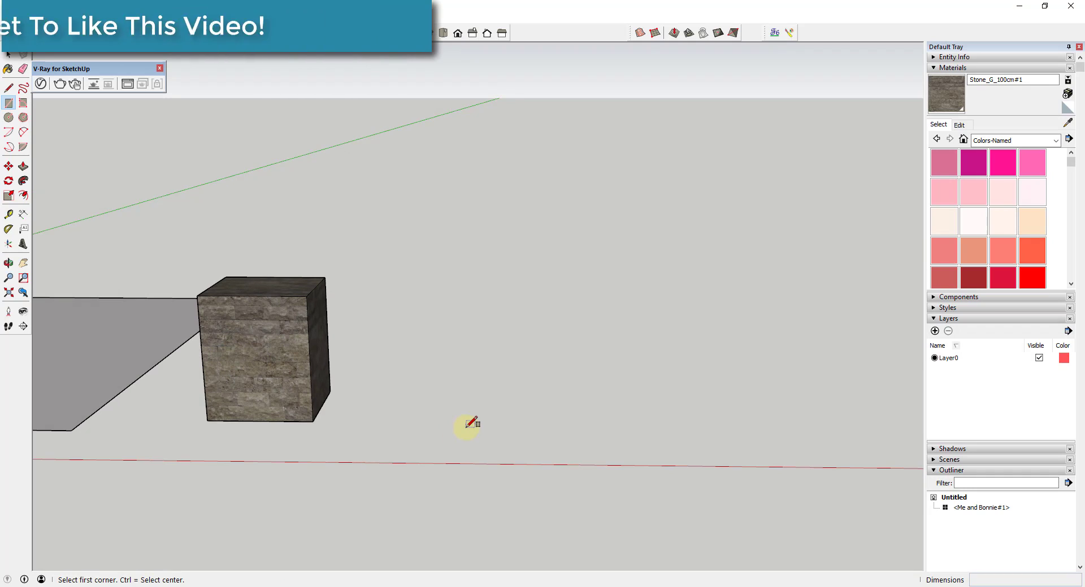
left_click(466, 428)
left_click(643, 346)
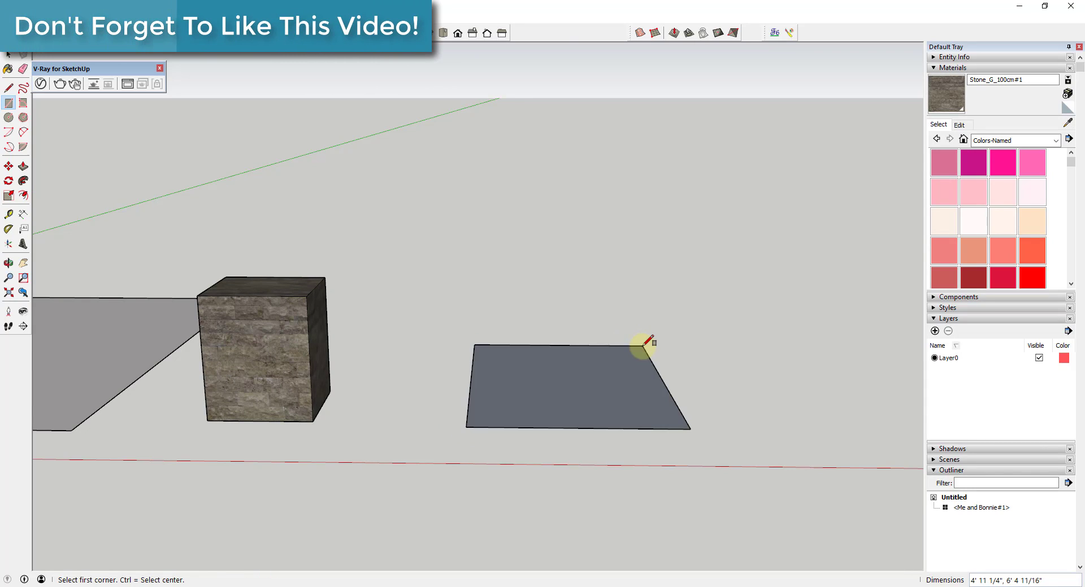
- Reverse the face of the new ground rectangle so its front side points up, and clear the selection
key("space")
right_click(579, 388)
left_click(630, 218)
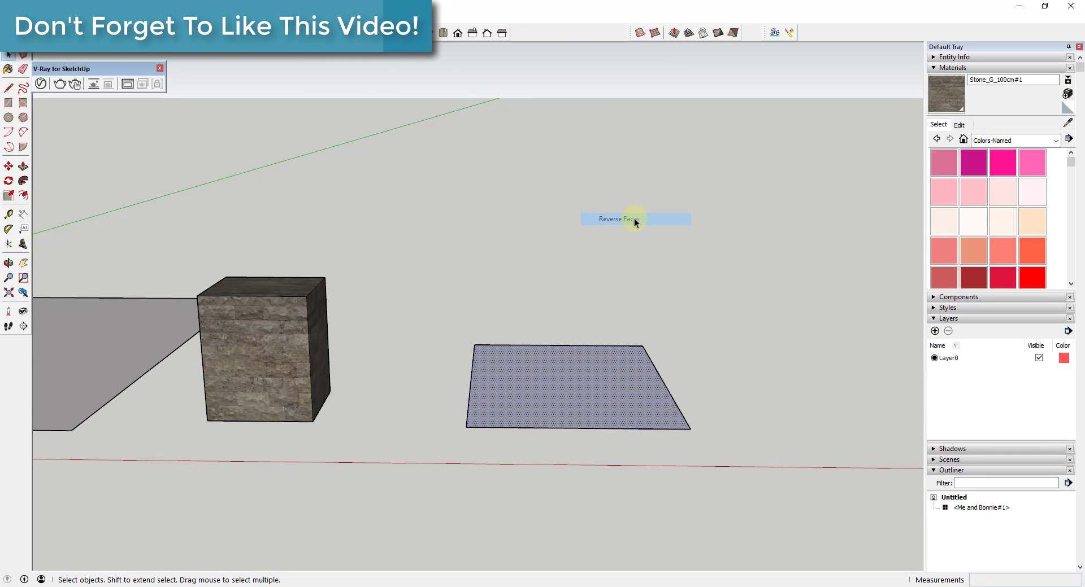
left_click(777, 389)
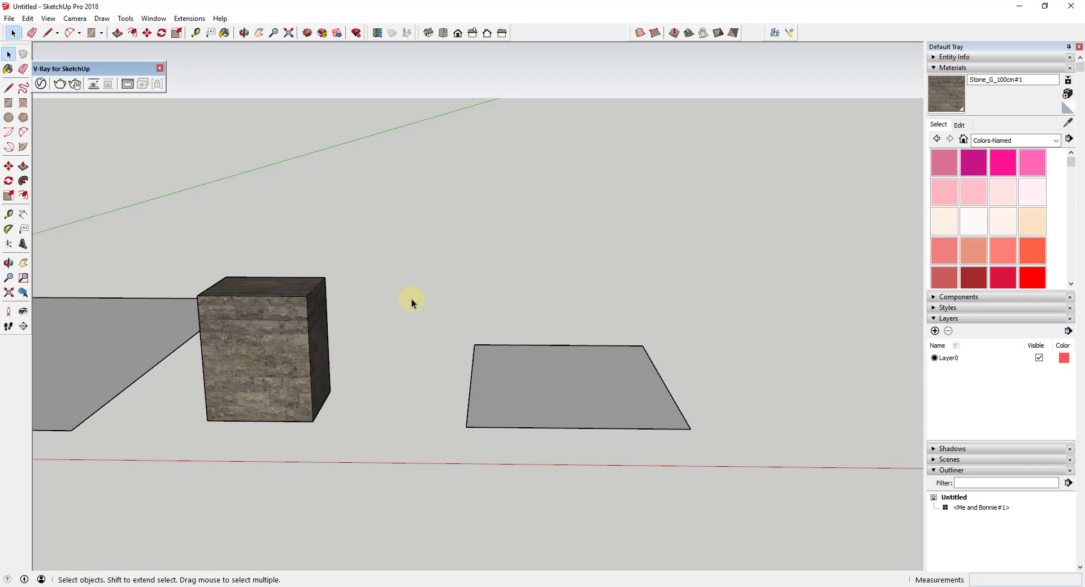
- Select the rectangle's face together with its edges and make them a group
left_click_drag(411, 300, 744, 460)
right_click(601, 379)
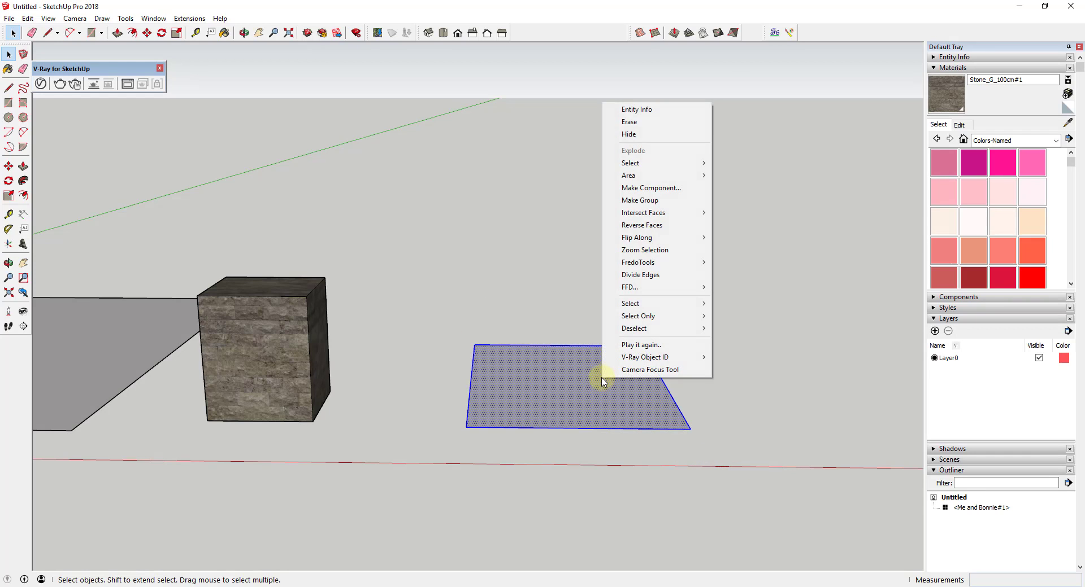
left_click(678, 201)
- Paint the grouped rectangle with the 0011_Seashell colour from the Colors-Named collection and return to the Select tool
scroll(661, 418, "up", 2)
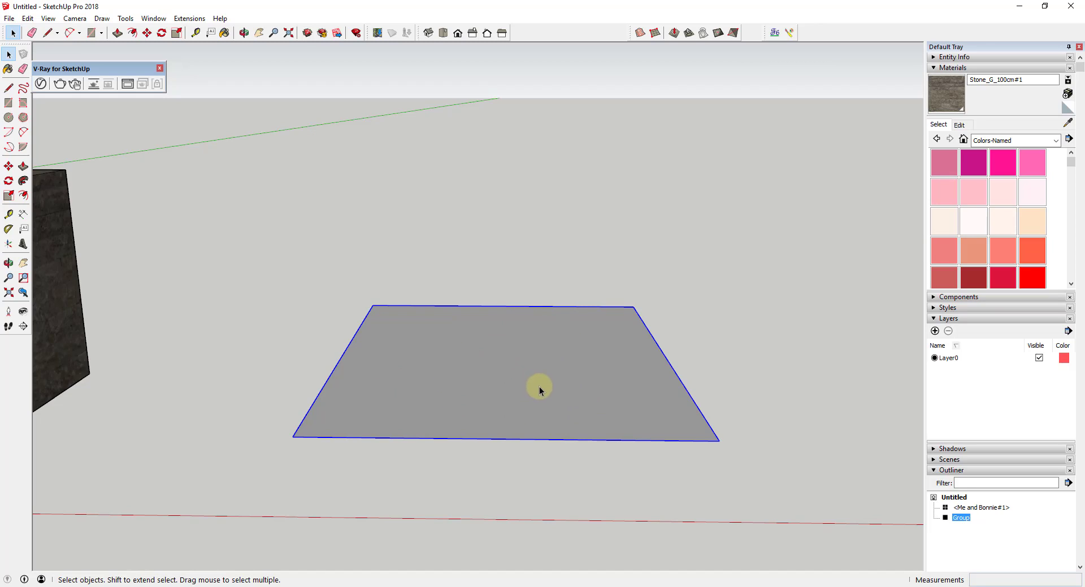
scroll(689, 360, "down", 2)
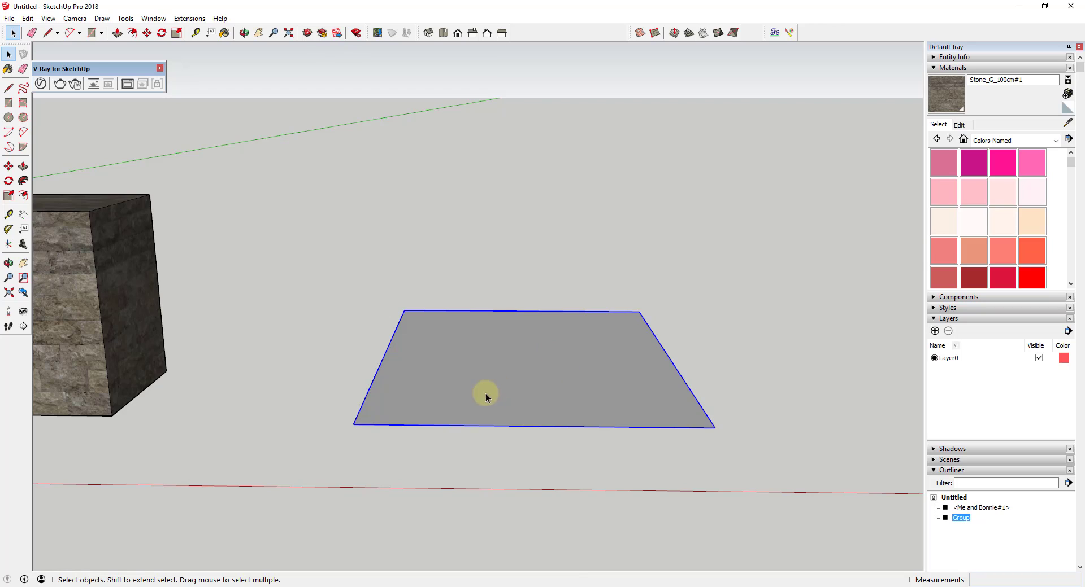
scroll(557, 361, "up", 2)
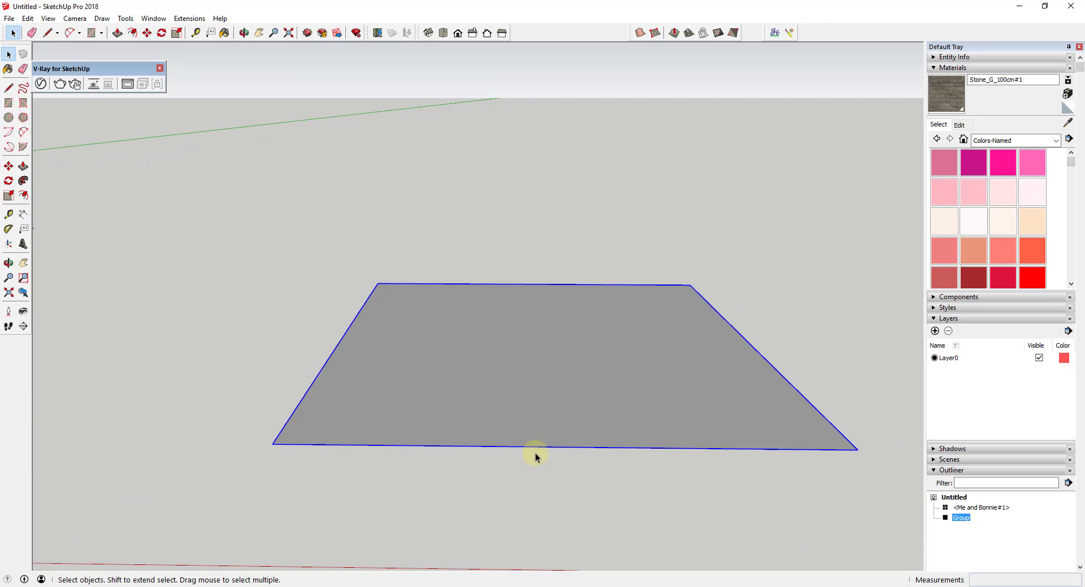
scroll(535, 455, "up", 1)
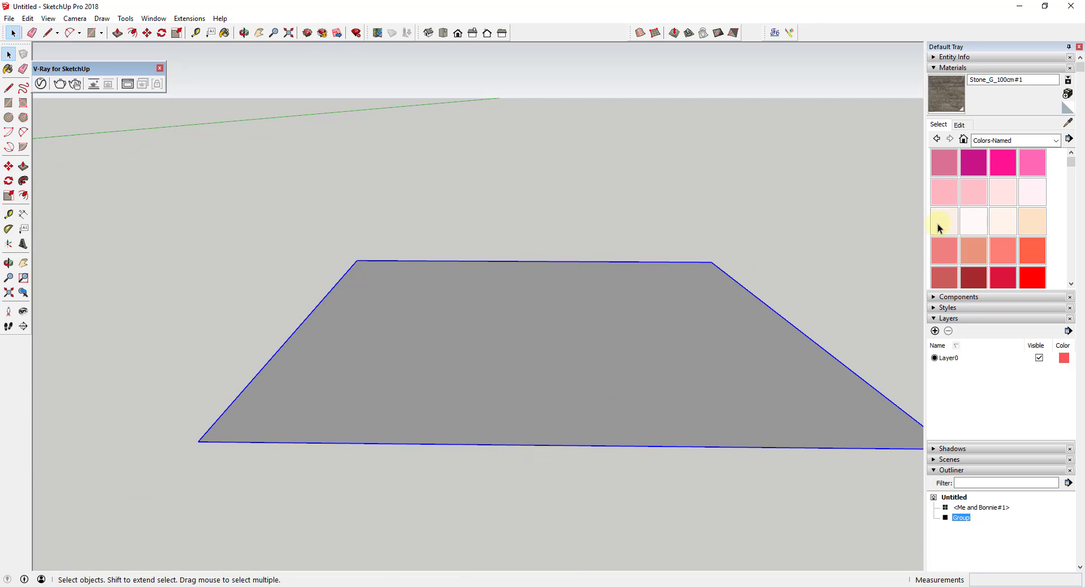
left_click(1006, 224)
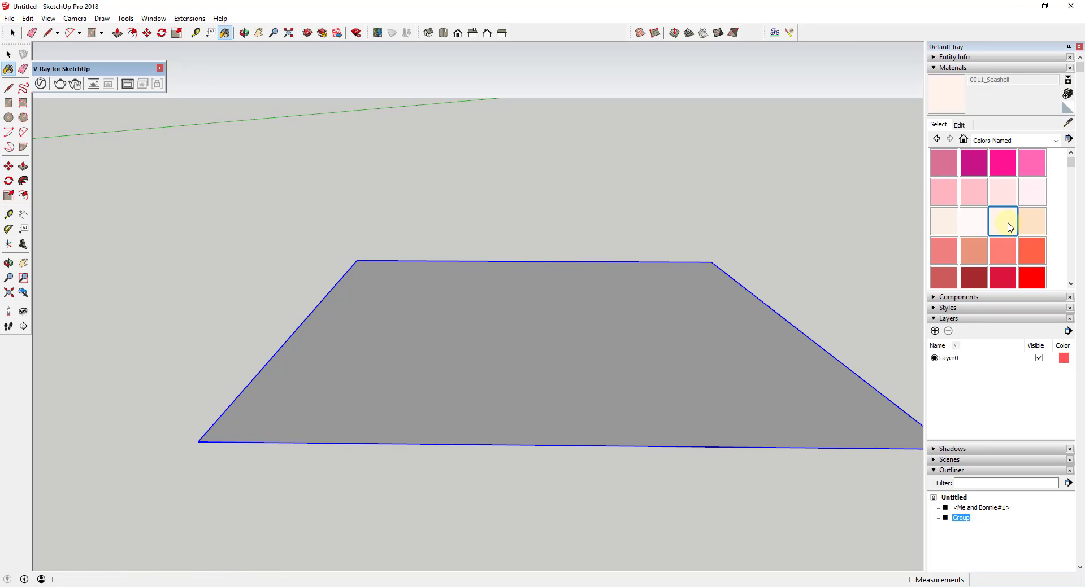
left_click(752, 355)
key("space")
- Frame the painted plane and expand the map settings of the 0011_Seashell material in the V-Ray Asset Editor
scroll(406, 339, "down", 2)
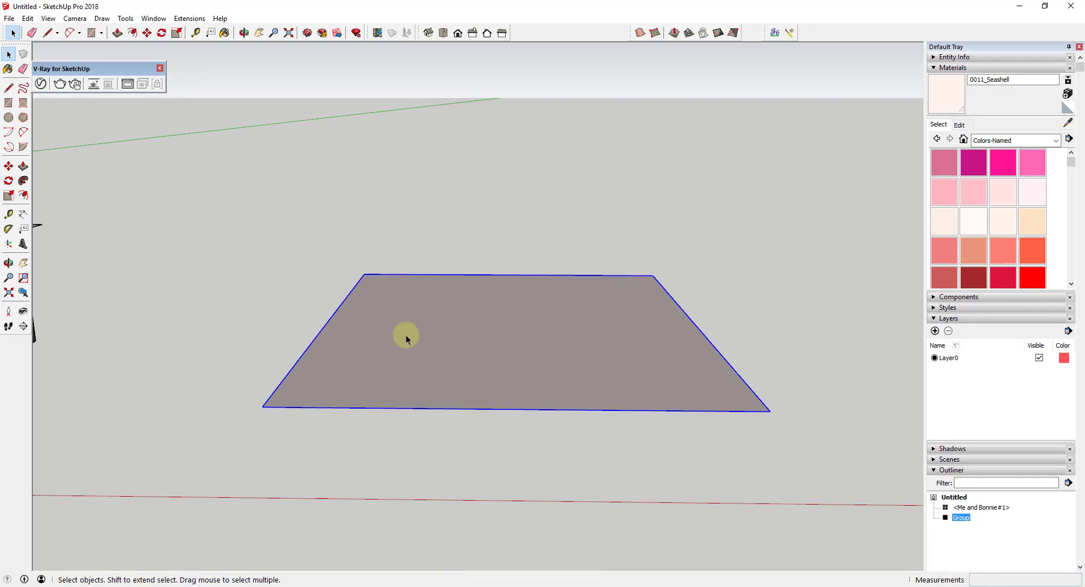
scroll(406, 339, "up", 2)
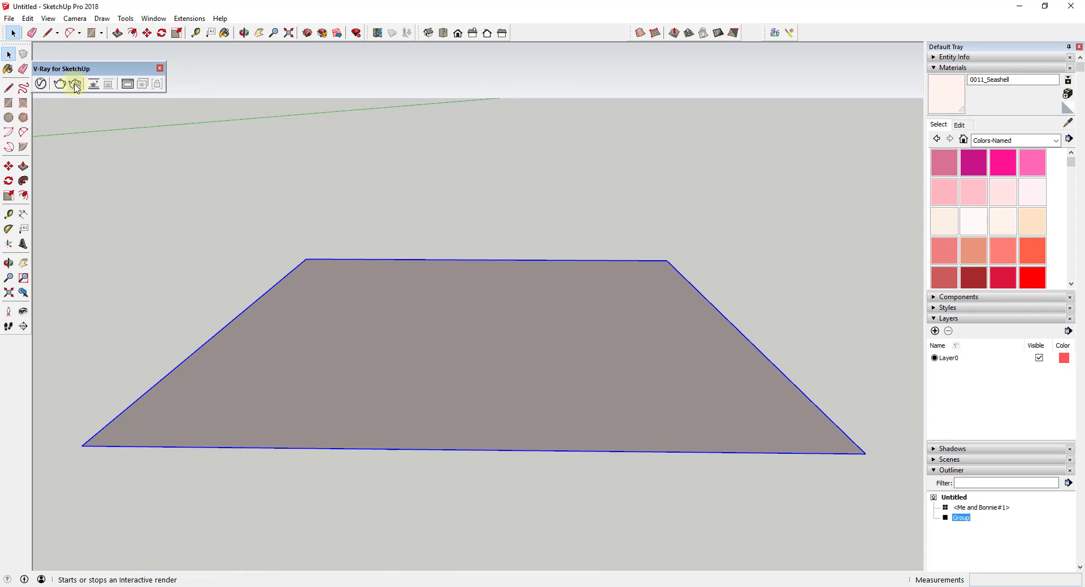
left_click(41, 83)
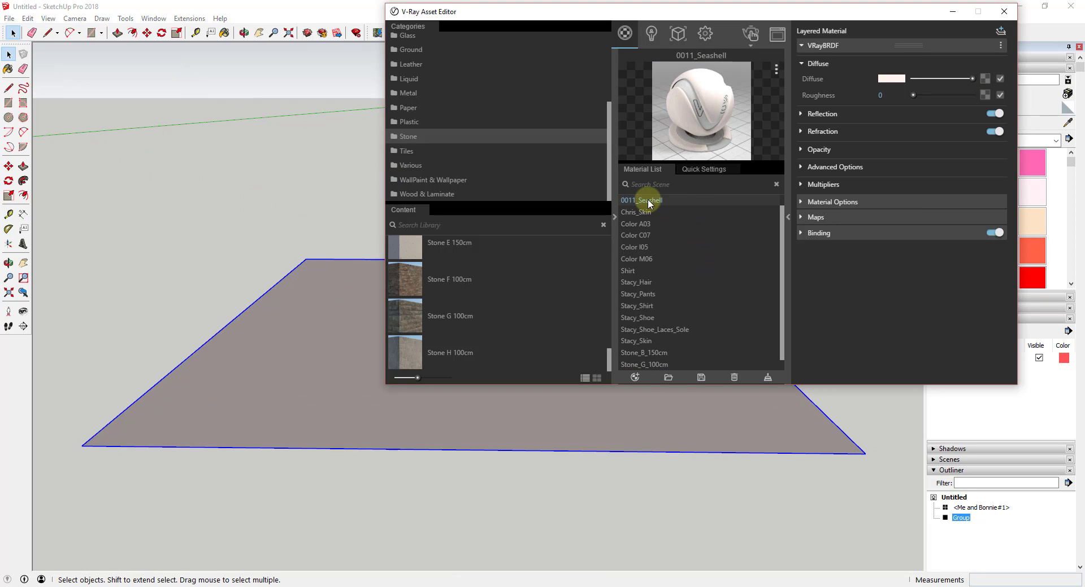
left_click(801, 219)
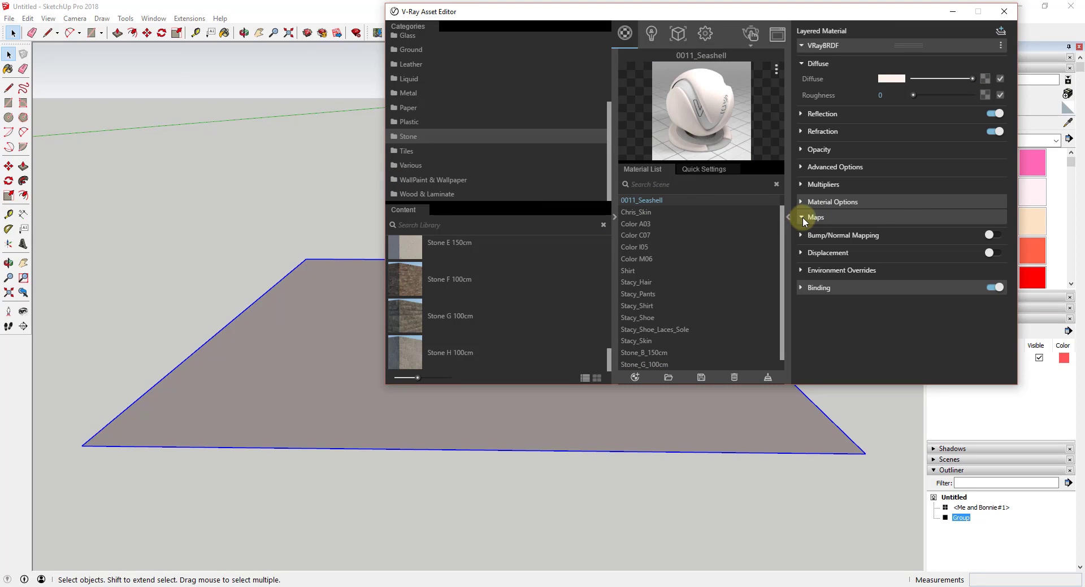
- Run an interactive render of the seashell plane without any maps as a reference, and stop it
left_click(750, 44)
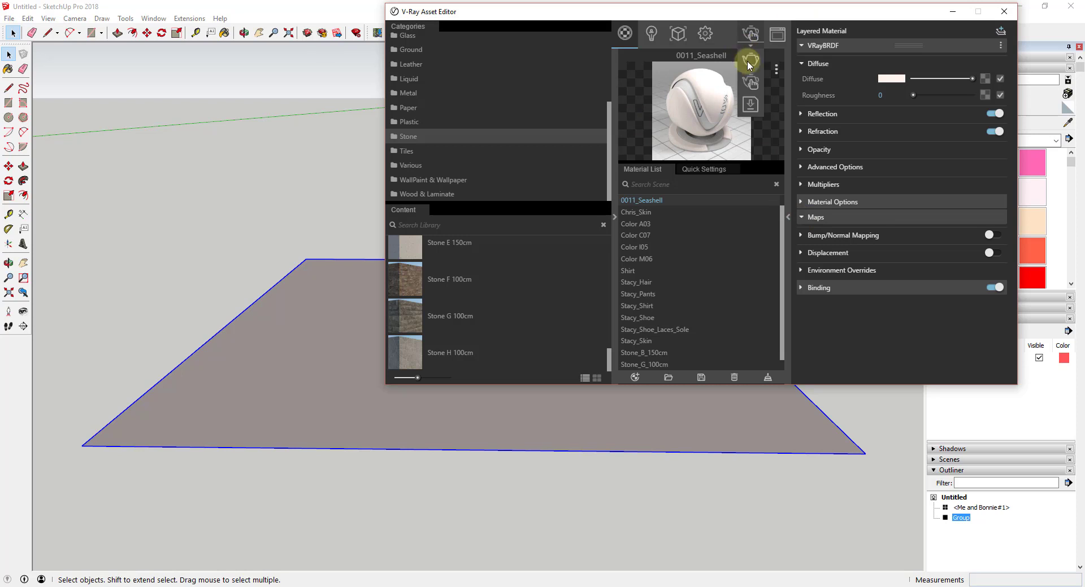
left_click(750, 82)
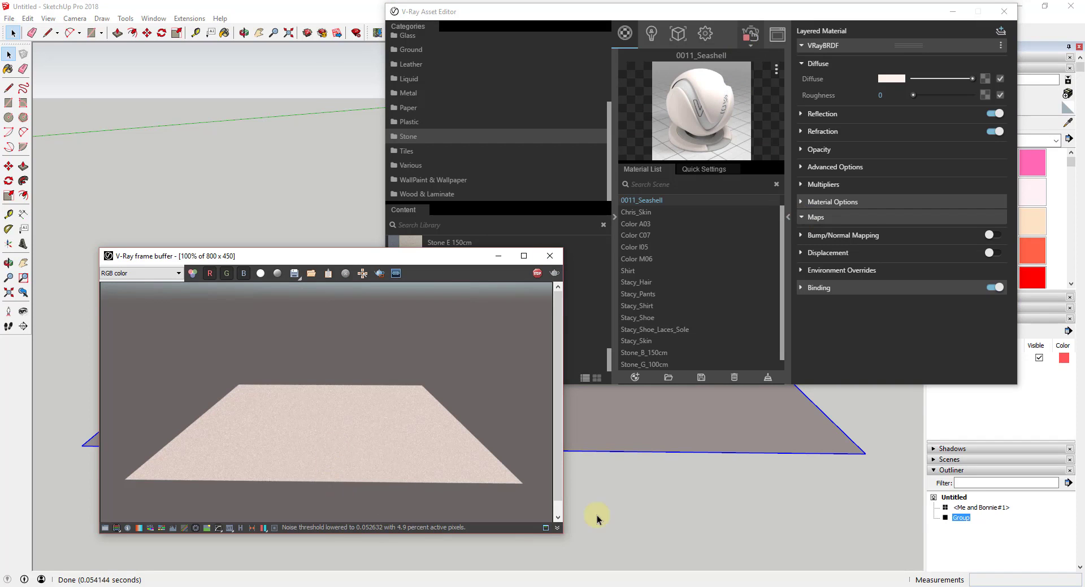
left_click(537, 275)
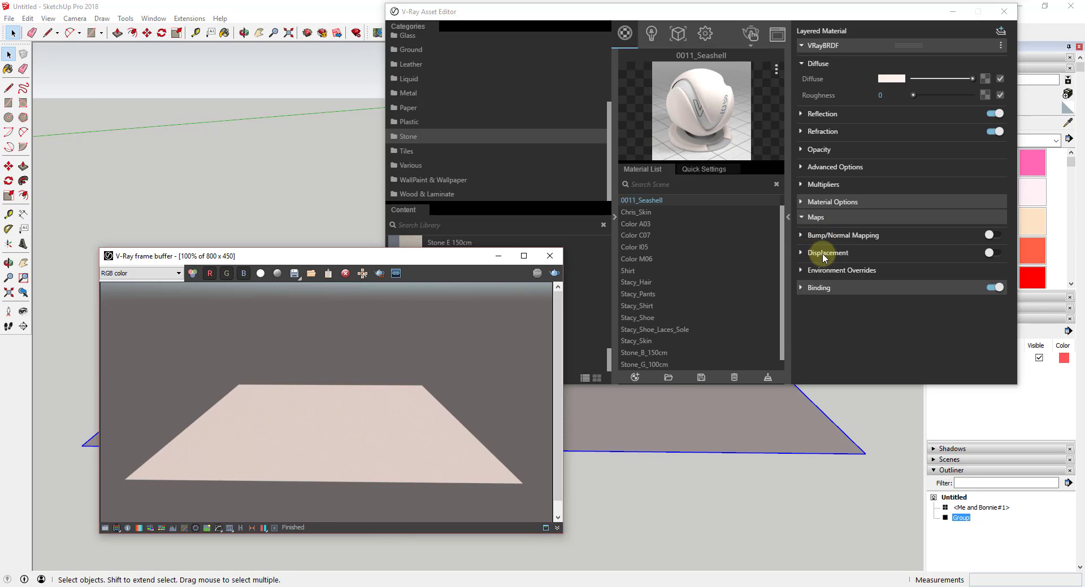
- Turn on Displacement for the 0011_Seashell material and test it in an interactive render without a displacement map
left_click(802, 253)
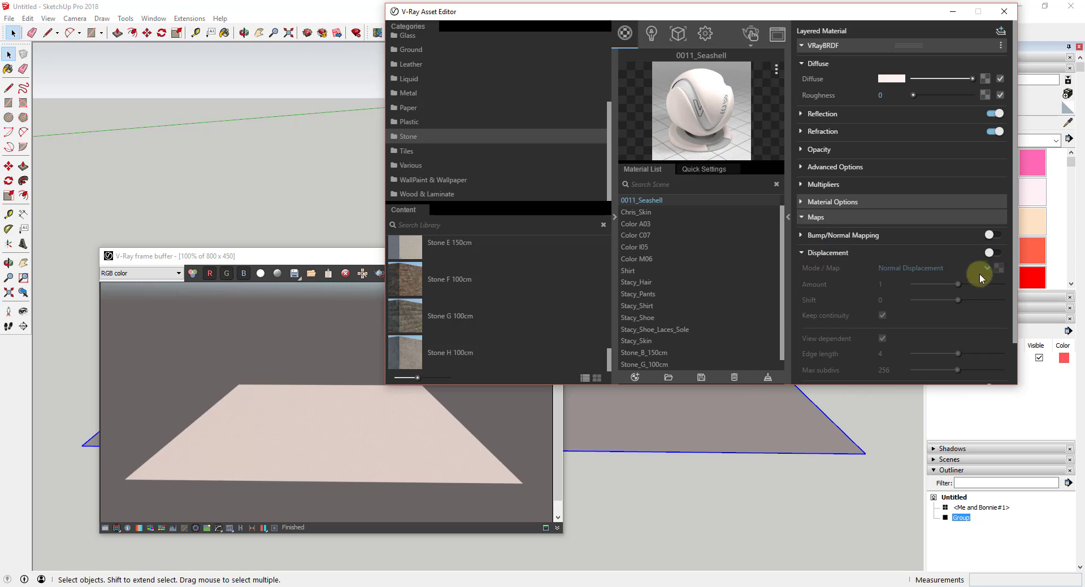
left_click(991, 254)
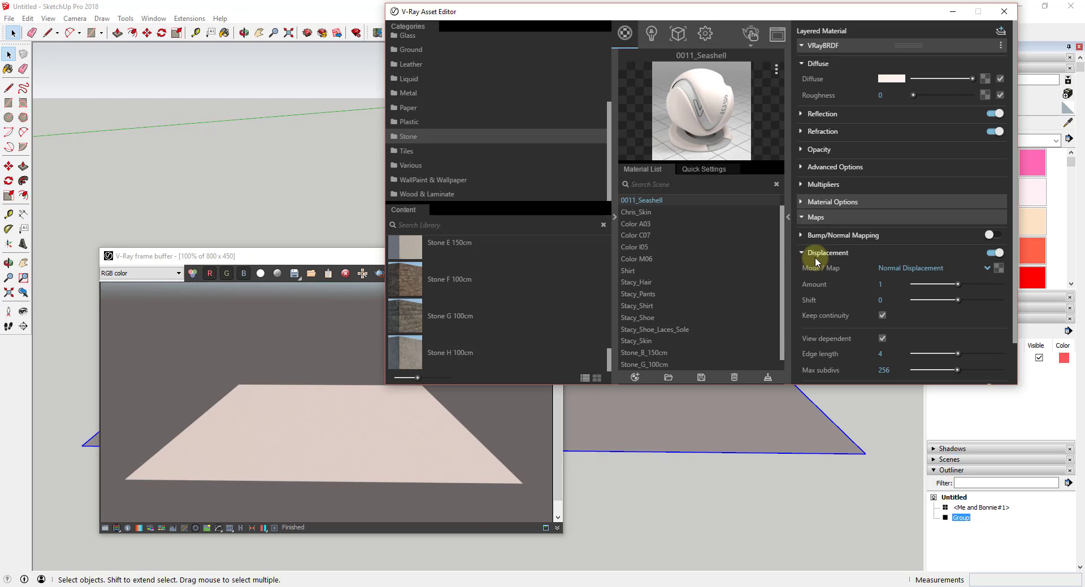
left_click(749, 45)
left_click(751, 85)
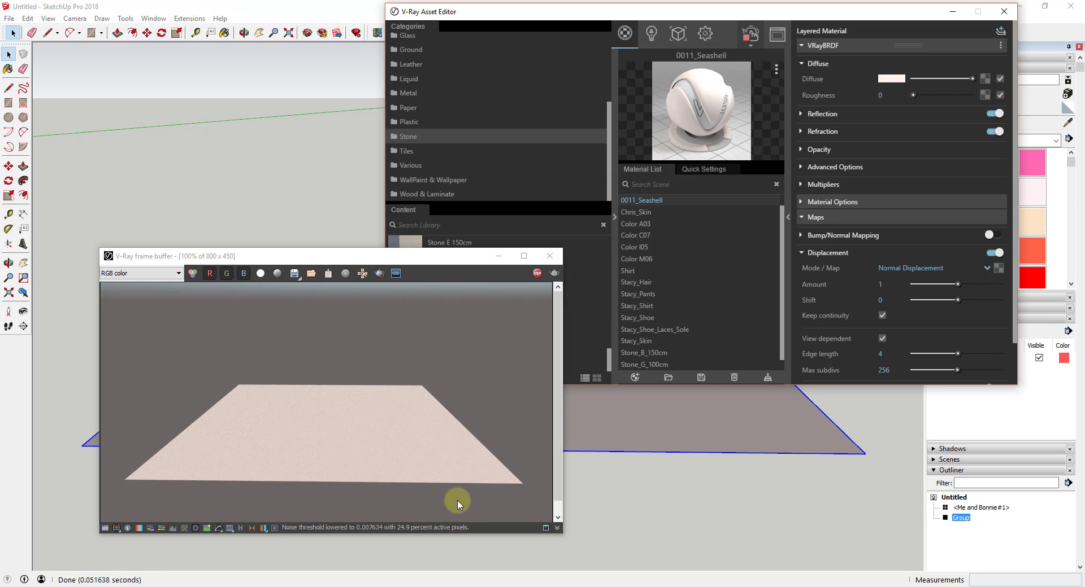
left_click(538, 273)
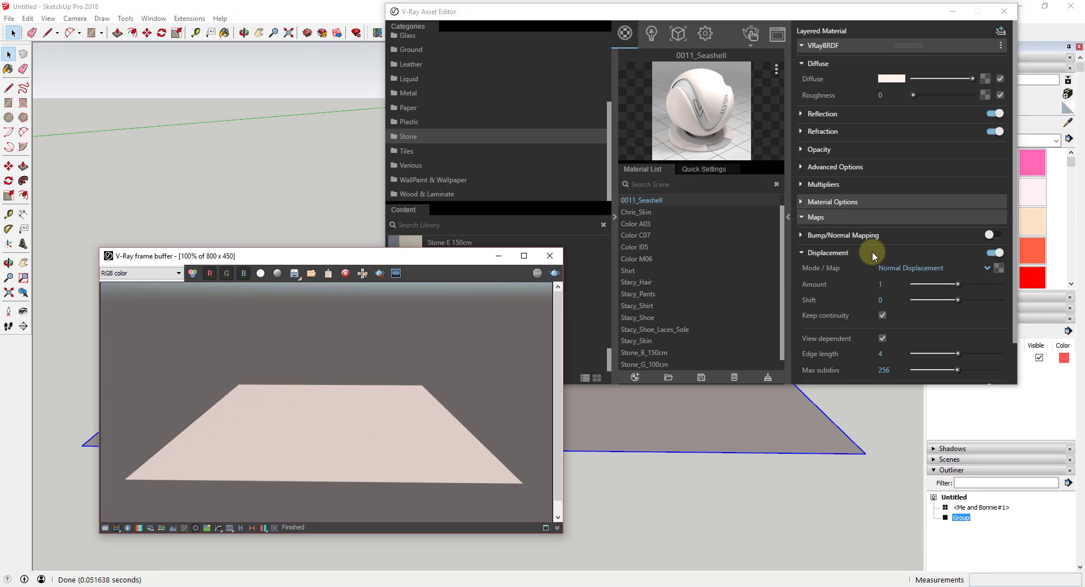
- Assign a bitmap as the seashell material's displacement map, using the Stone_F_Bump_01 image, and return to the material settings
left_click(998, 268)
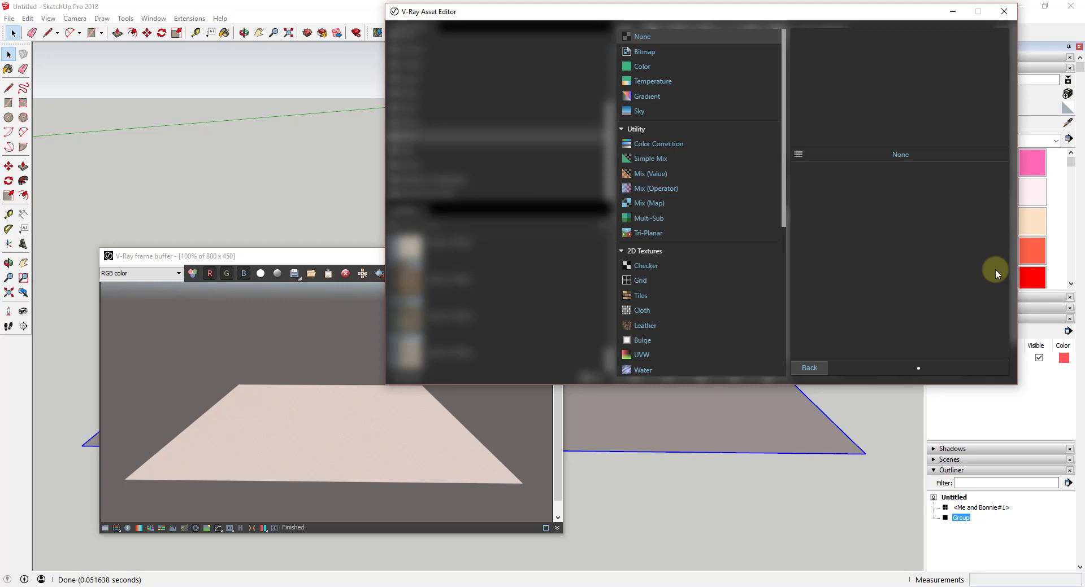
left_click(653, 52)
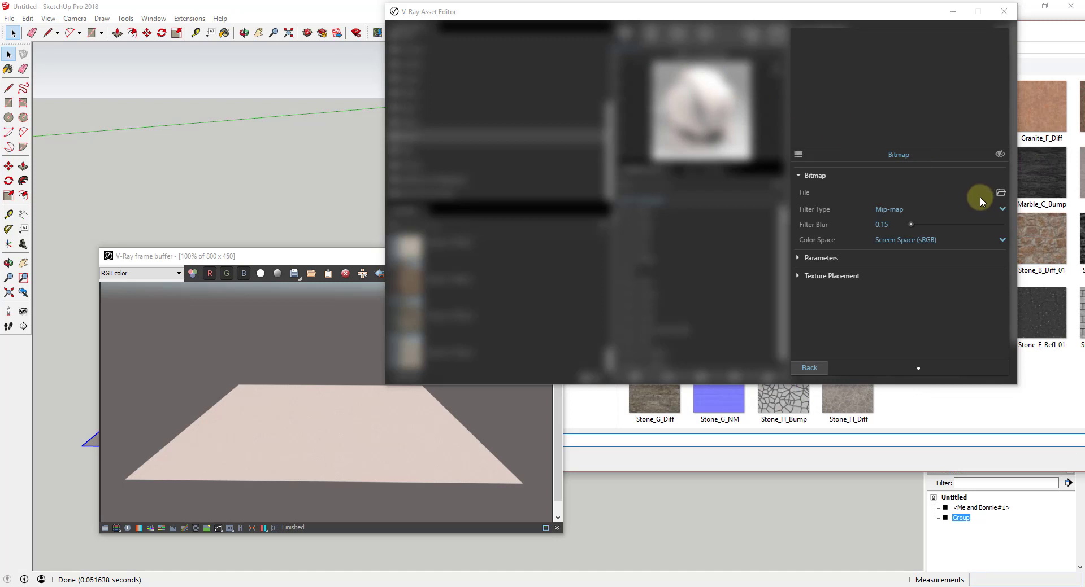
left_click(853, 15)
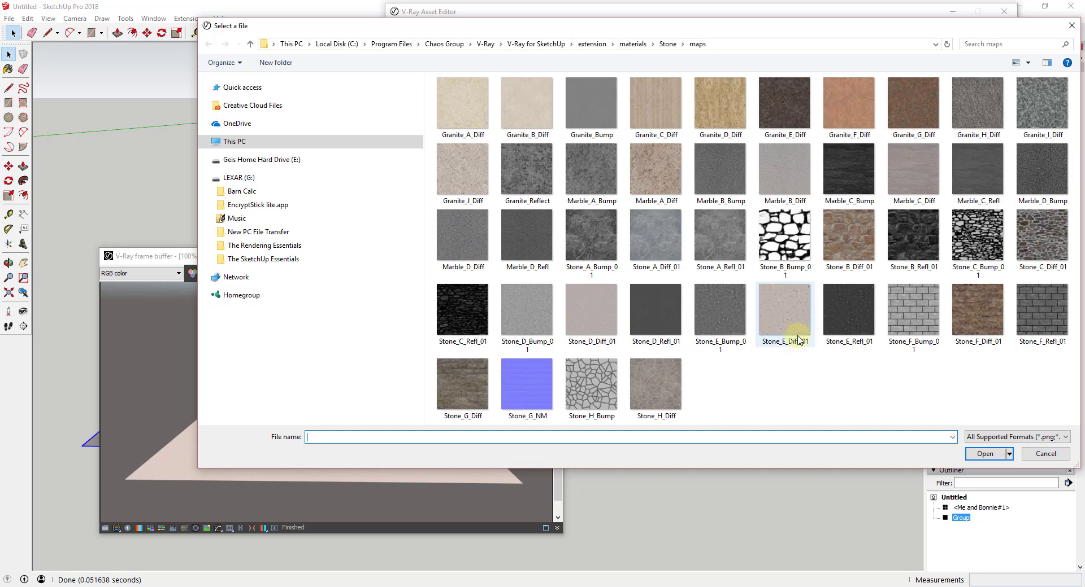
double_click(915, 315)
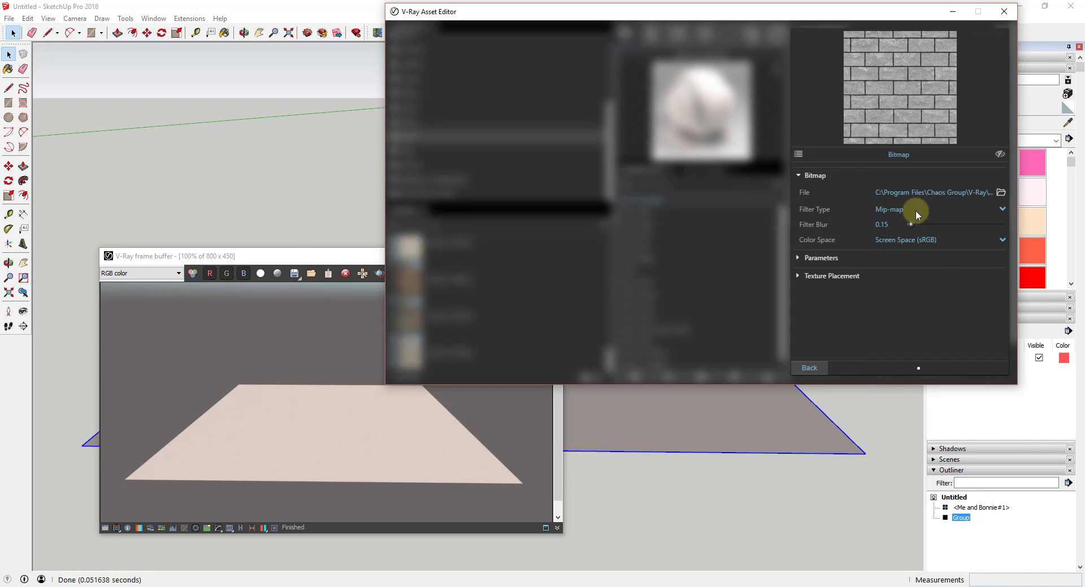
left_click(809, 370)
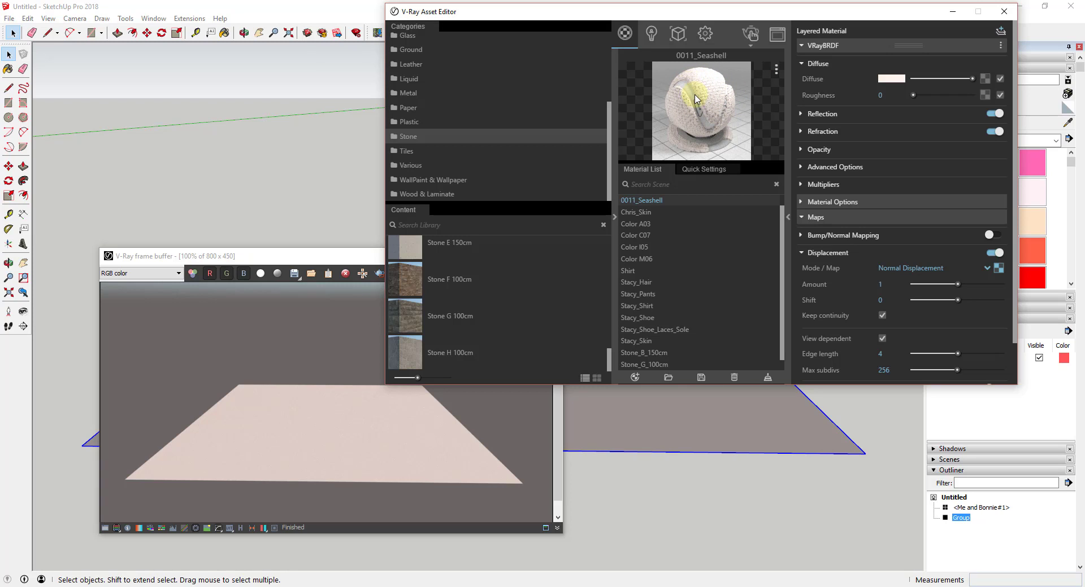
- Compare the preview of the bump-mapped 0010_Snow material with that of the displaced 0011_Seashell material
scroll(686, 262, "up", 1)
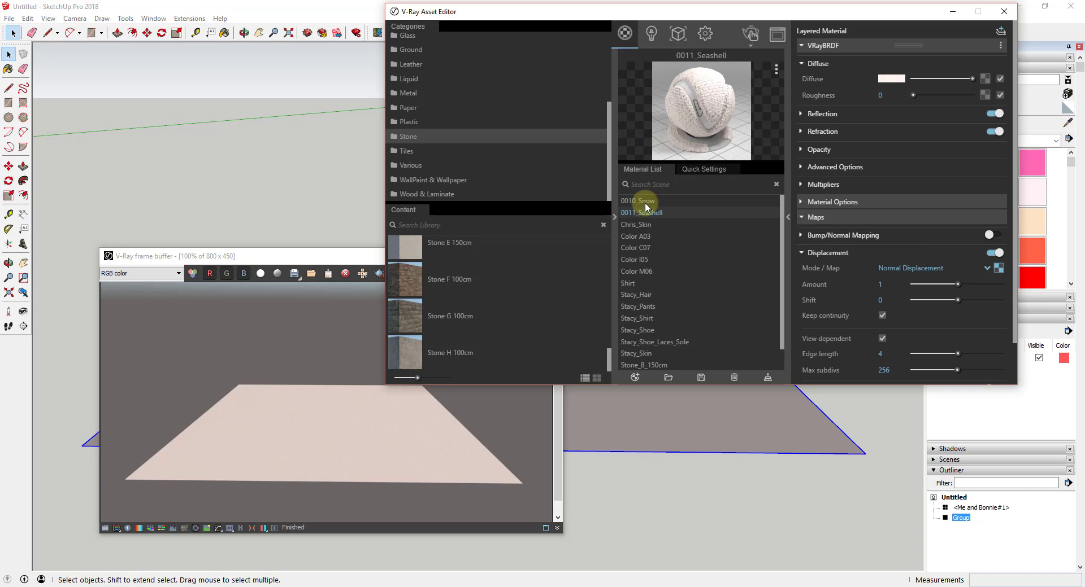
left_click(646, 202)
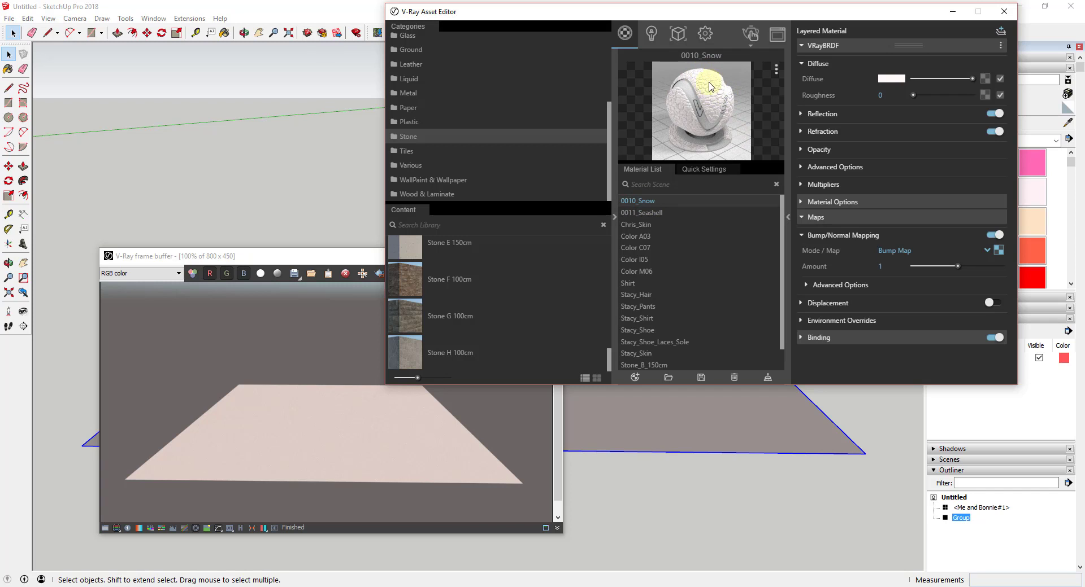
left_click(645, 213)
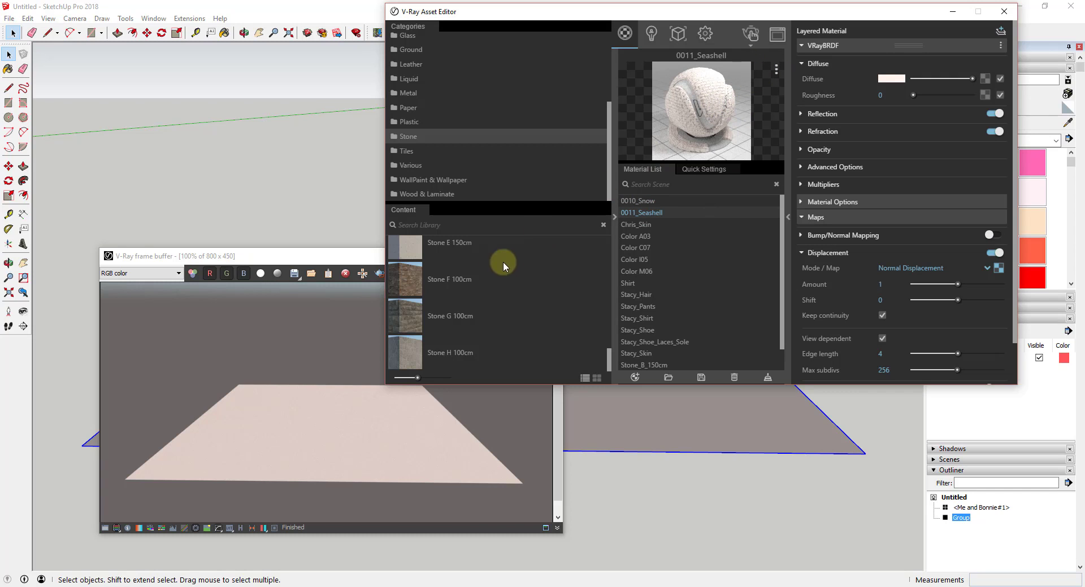
- Lower the camera towards the plane, move the frame buffer clear of the model and start an interactive render
mouse_move(648, 450)
middle_mouse_down()
mouse_move(610, 414)
mouse_move(661, 436)
middle_mouse_up()
key("space")
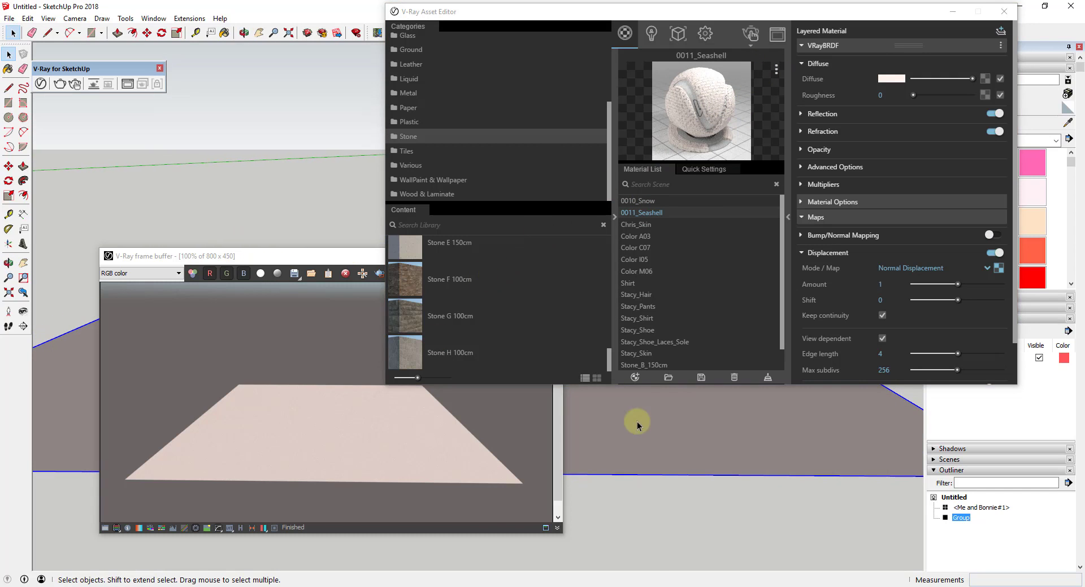
left_click_drag(344, 250, 291, 72)
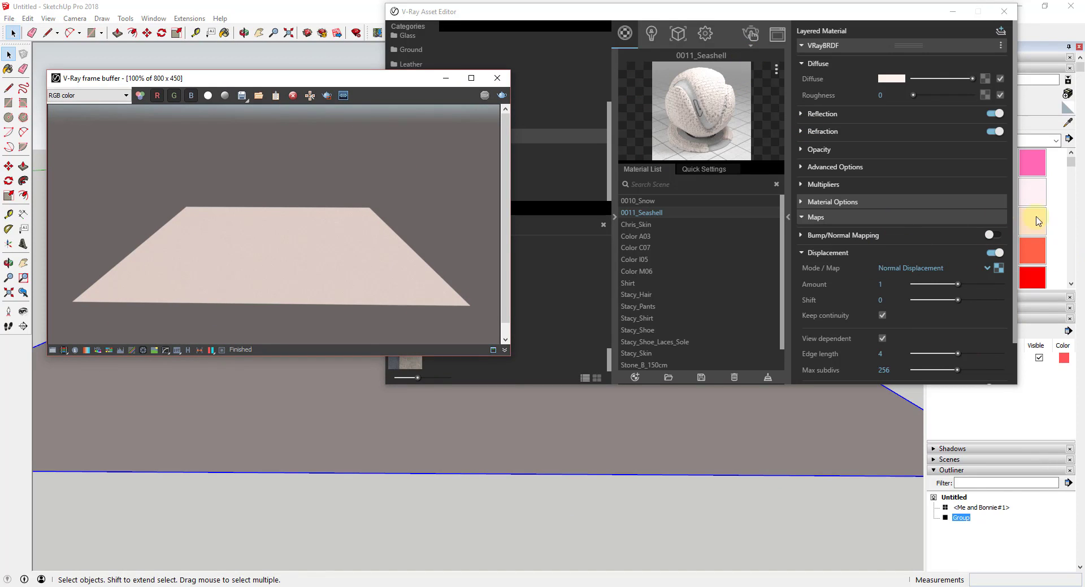
left_click(751, 45)
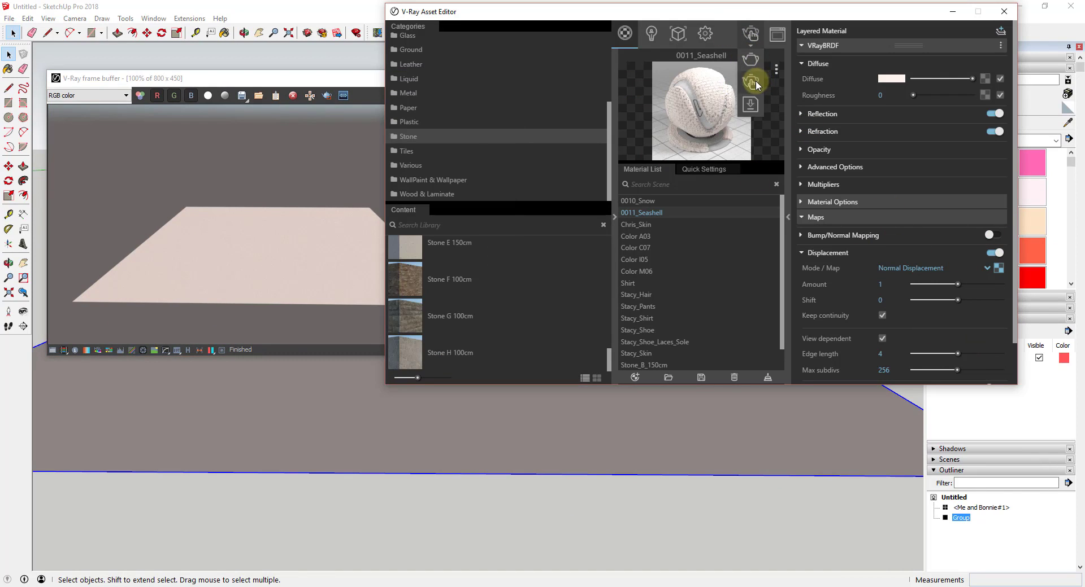
left_click(753, 84)
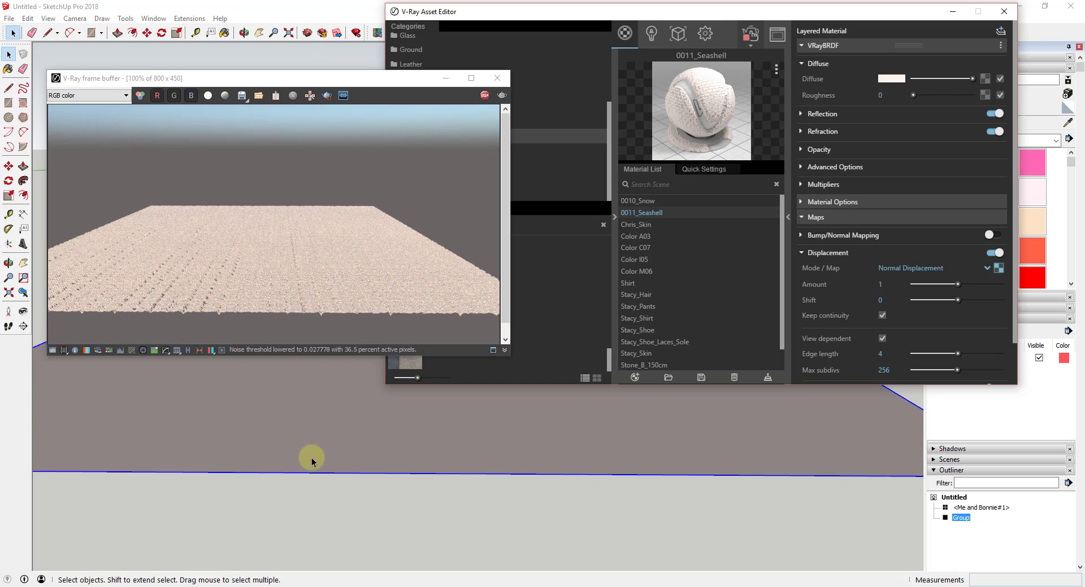
- Examine the displaced plane's edges and surface in the live render from low, edge-on and raised viewpoints
scroll(310, 455, "up", 3)
mouse_move(314, 454)
middle_mouse_down()
mouse_move(322, 354)
mouse_move(308, 357)
middle_mouse_up()
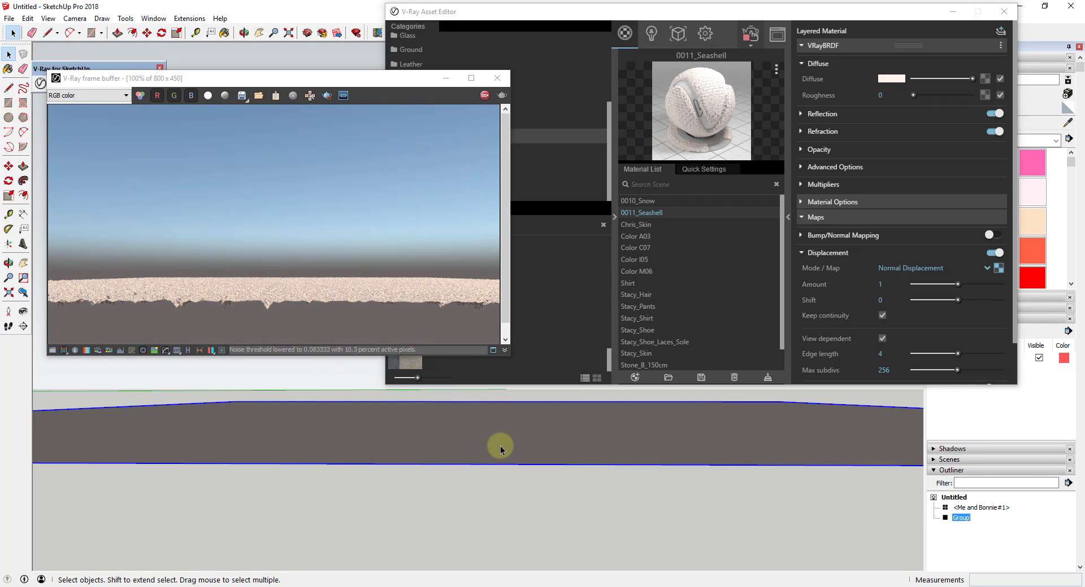
mouse_move(340, 415)
middle_mouse_down()
mouse_move(360, 481)
mouse_move(402, 498)
mouse_move(384, 462)
mouse_move(389, 477)
middle_mouse_up()
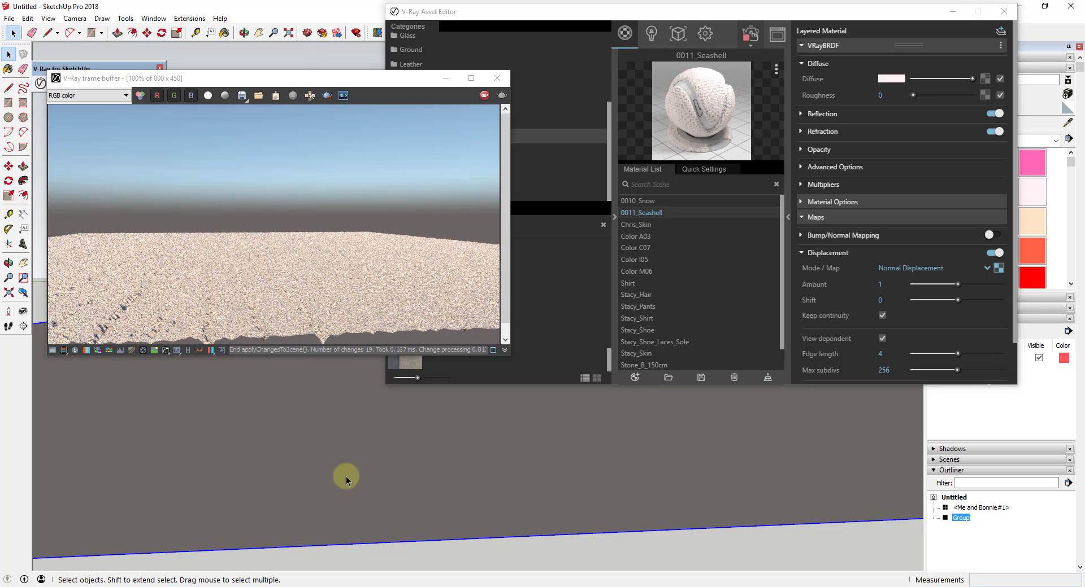
middle_click(387, 483)
mouse_move(388, 483)
middle_mouse_down()
mouse_move(399, 459)
mouse_move(407, 484)
mouse_move(346, 442)
mouse_move(382, 472)
middle_mouse_up()
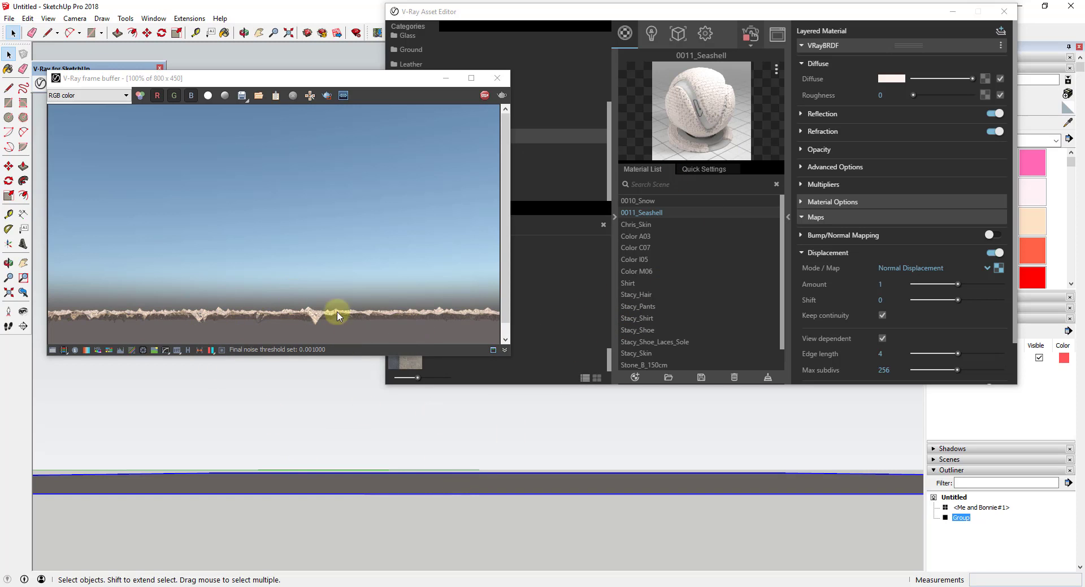
mouse_move(453, 472)
middle_mouse_down()
mouse_move(474, 511)
mouse_move(426, 448)
mouse_move(481, 508)
middle_mouse_up()
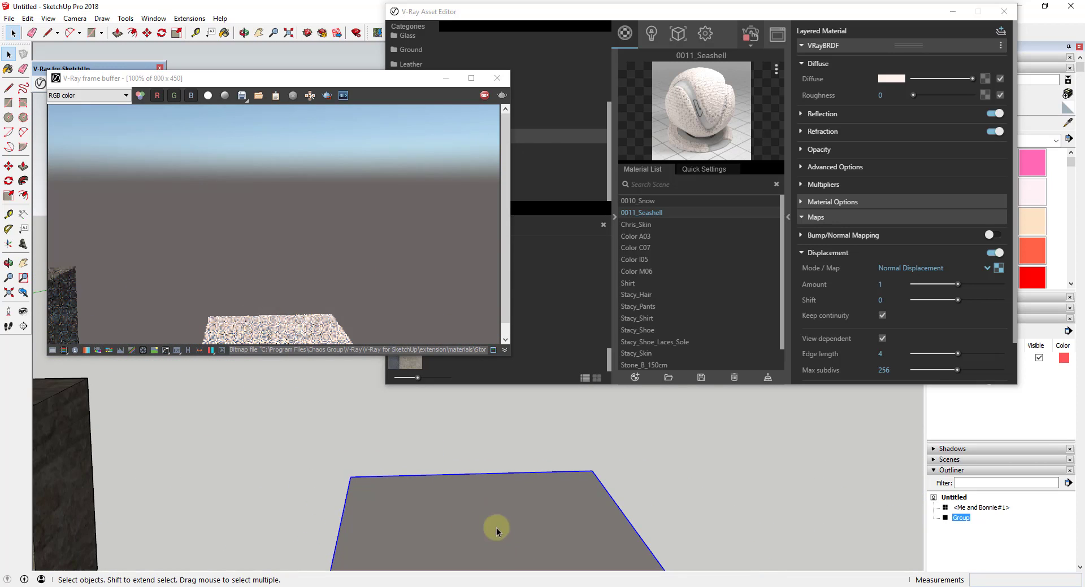
- Replace the image in the seashell material's displacement bitmap with Stone_B_Bump_01
scroll(497, 532, "up", 2)
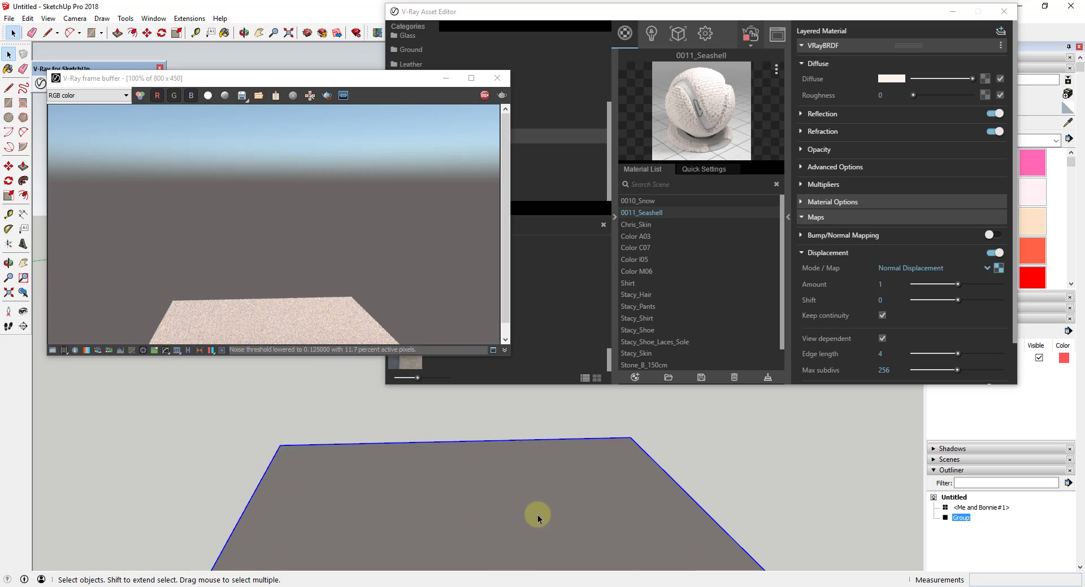
mouse_move(538, 519)
middle_mouse_down()
mouse_move(530, 376)
mouse_move(501, 458)
middle_mouse_up()
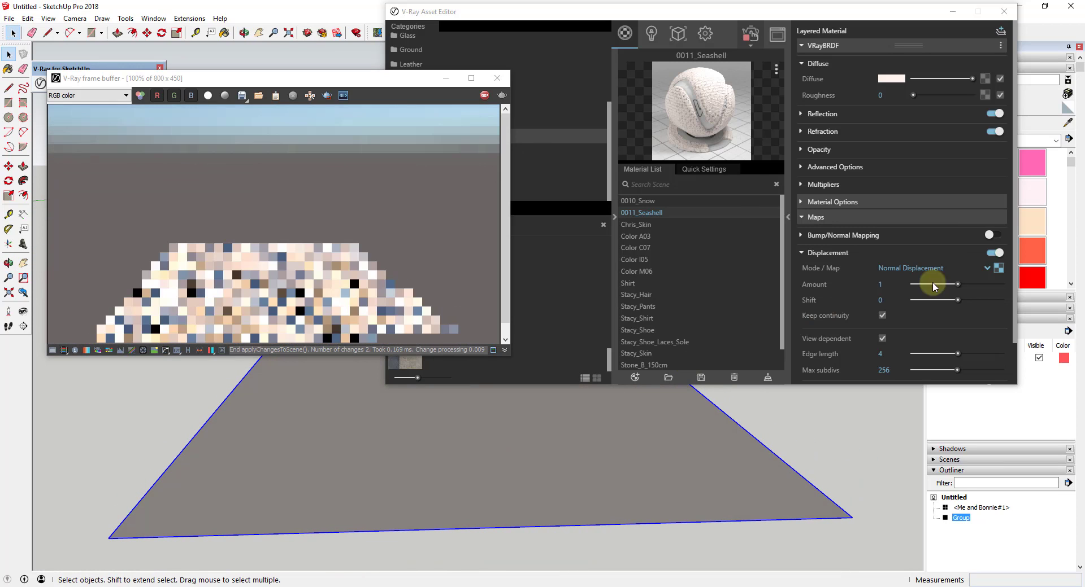
left_click(998, 268)
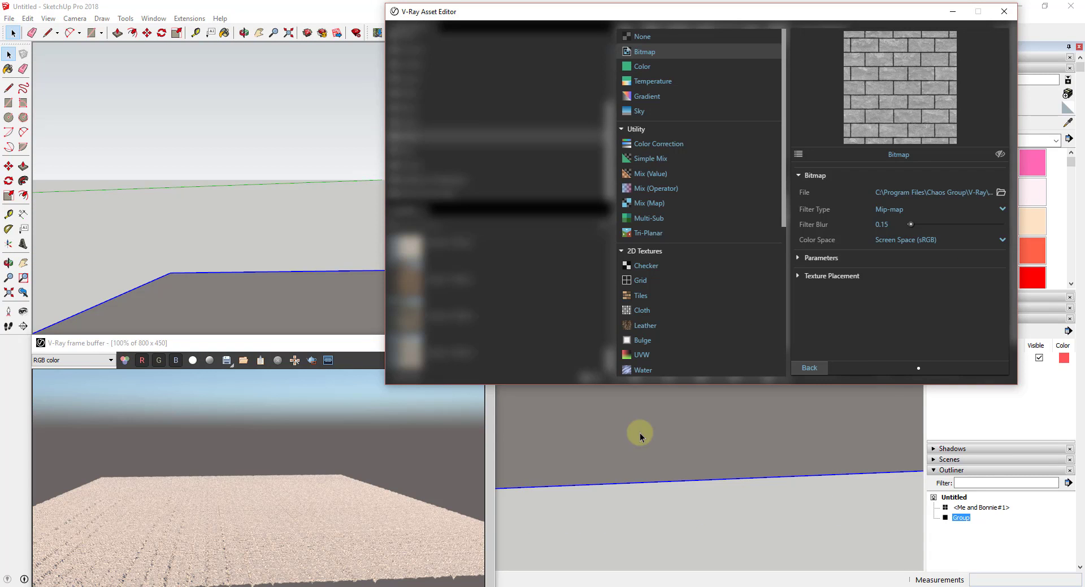
mouse_move(640, 437)
middle_mouse_down()
mouse_move(617, 428)
mouse_move(544, 449)
mouse_move(537, 435)
mouse_move(754, 301)
middle_mouse_up()
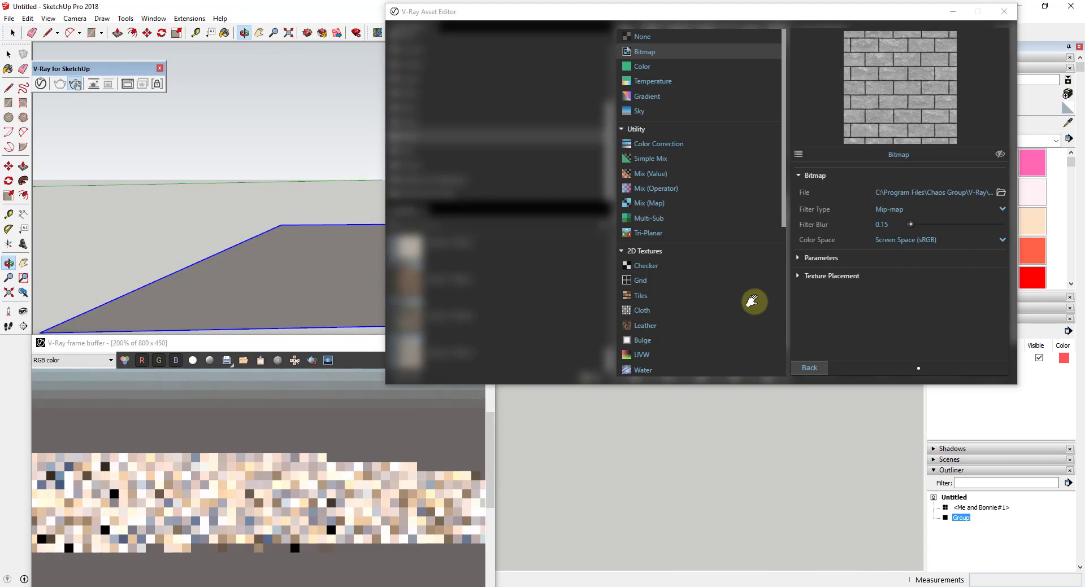
left_click_drag(412, 314, 302, 334)
key("space")
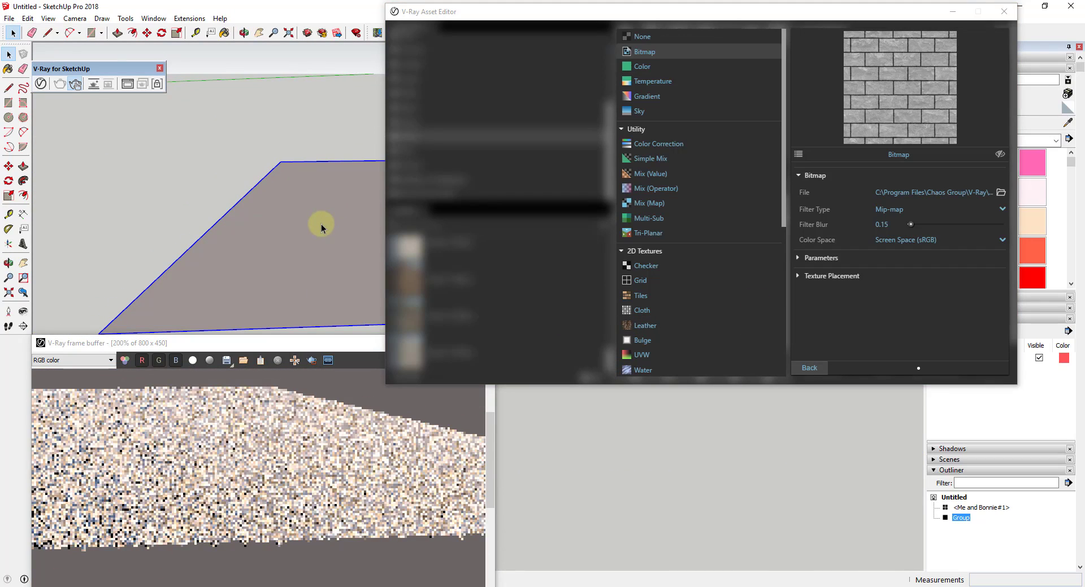
left_click(1001, 193)
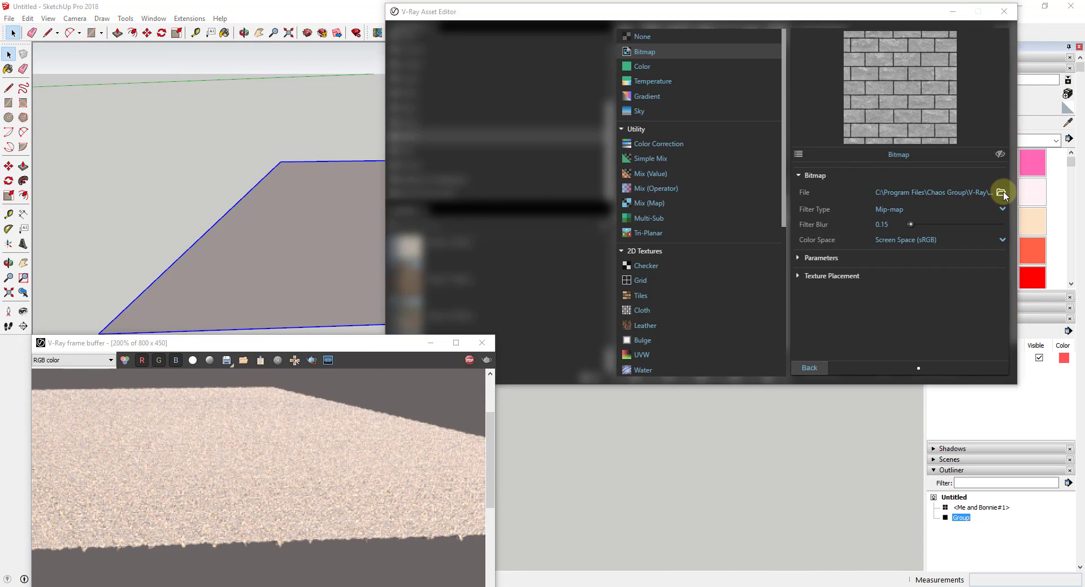
left_click(787, 248)
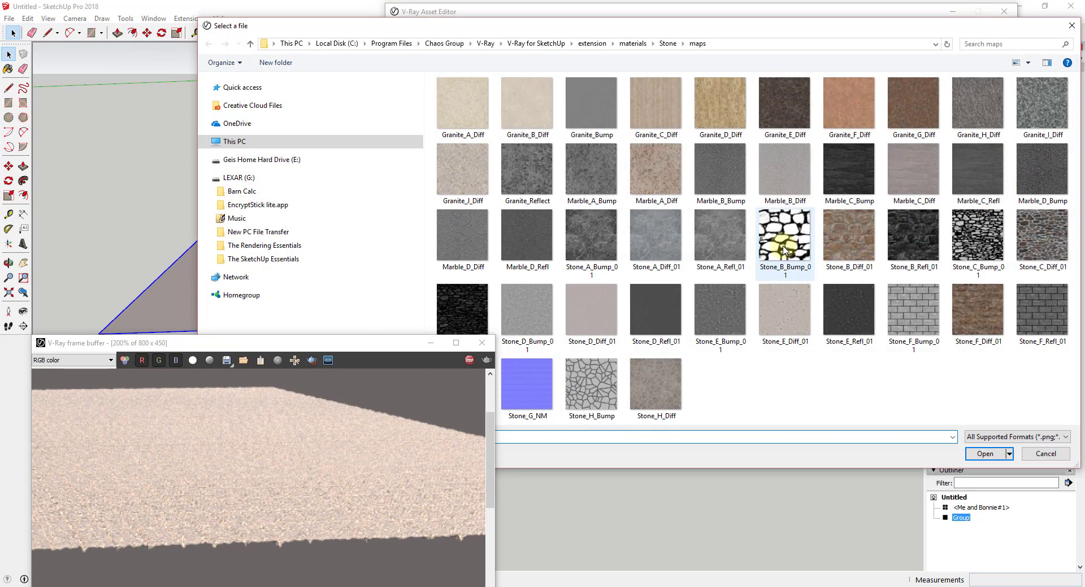
double_click(784, 249)
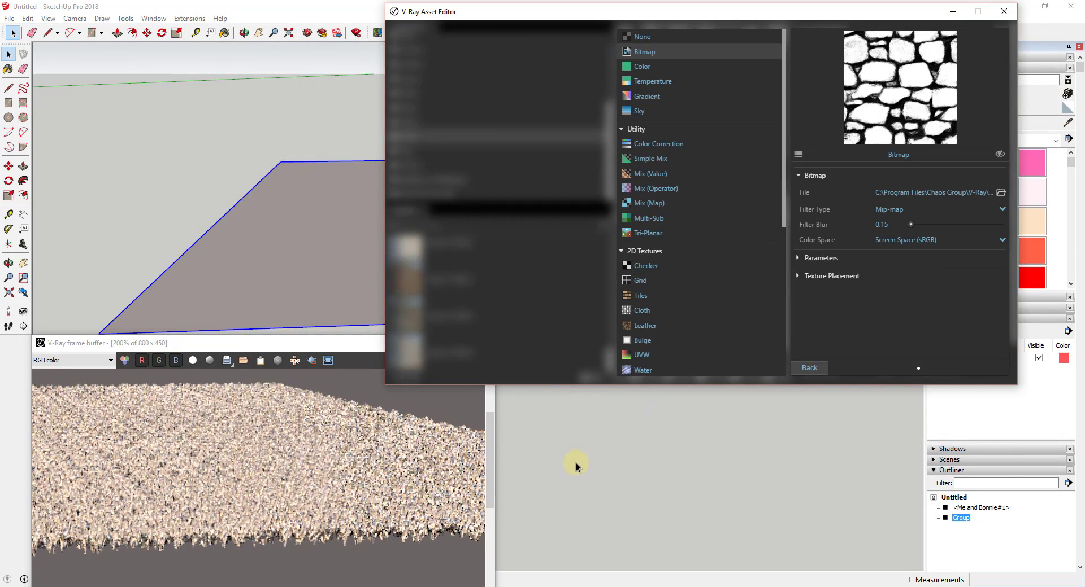
- Examine the relief along the displaced plane's edges and surface in the live render from low and raised viewpoints
mouse_move(164, 261)
middle_mouse_down()
mouse_move(283, 259)
mouse_move(320, 298)
mouse_move(307, 261)
mouse_move(315, 228)
mouse_move(322, 286)
middle_mouse_up()
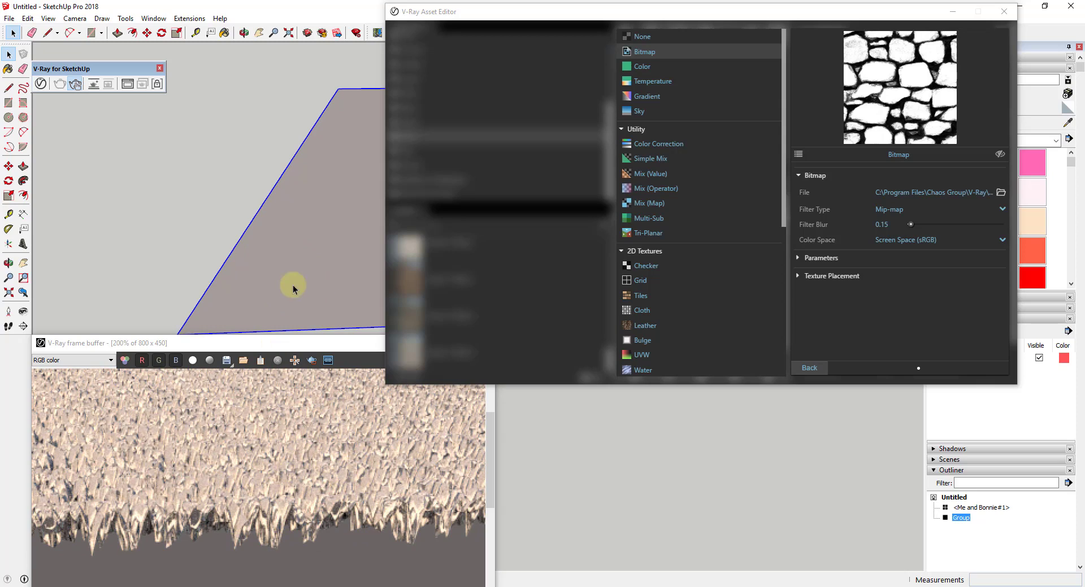
mouse_move(293, 290)
middle_mouse_down()
mouse_move(315, 276)
mouse_move(304, 266)
middle_mouse_up()
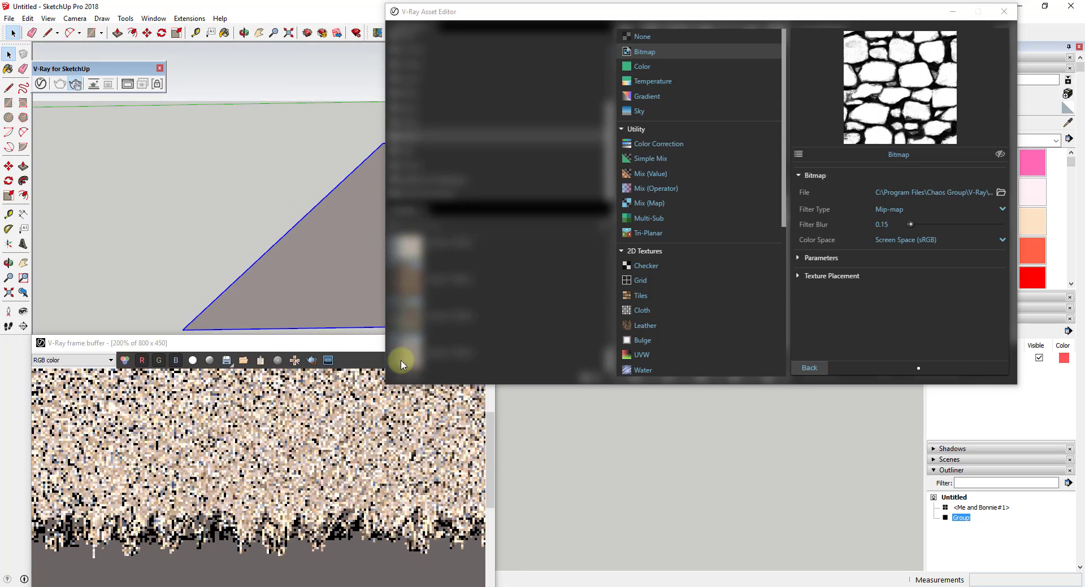
key("space")
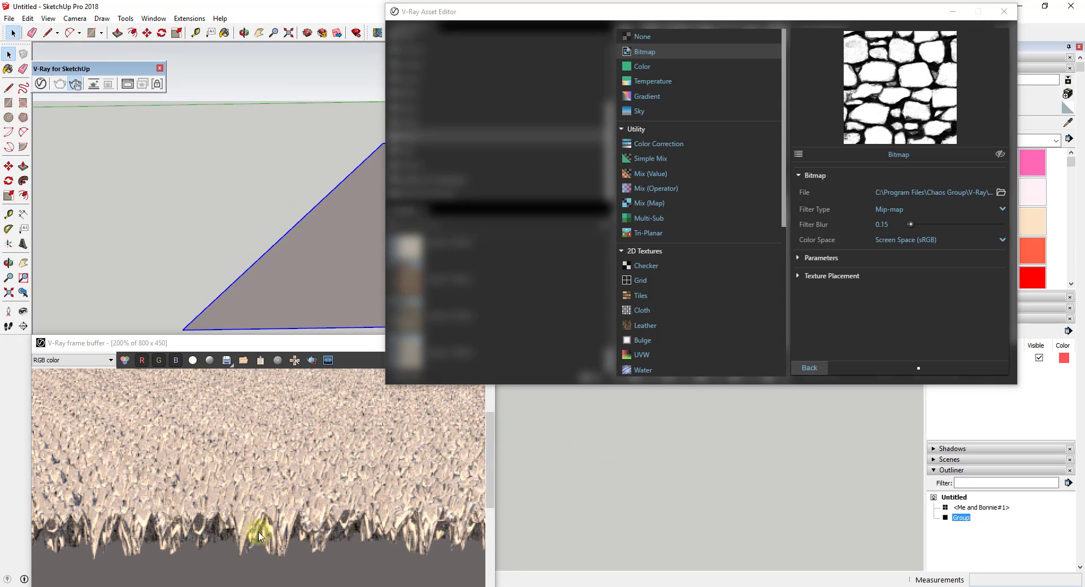
mouse_move(261, 316)
middle_mouse_down()
mouse_move(254, 262)
mouse_move(290, 268)
mouse_move(295, 300)
mouse_move(319, 270)
mouse_move(322, 226)
mouse_move(373, 135)
middle_mouse_up()
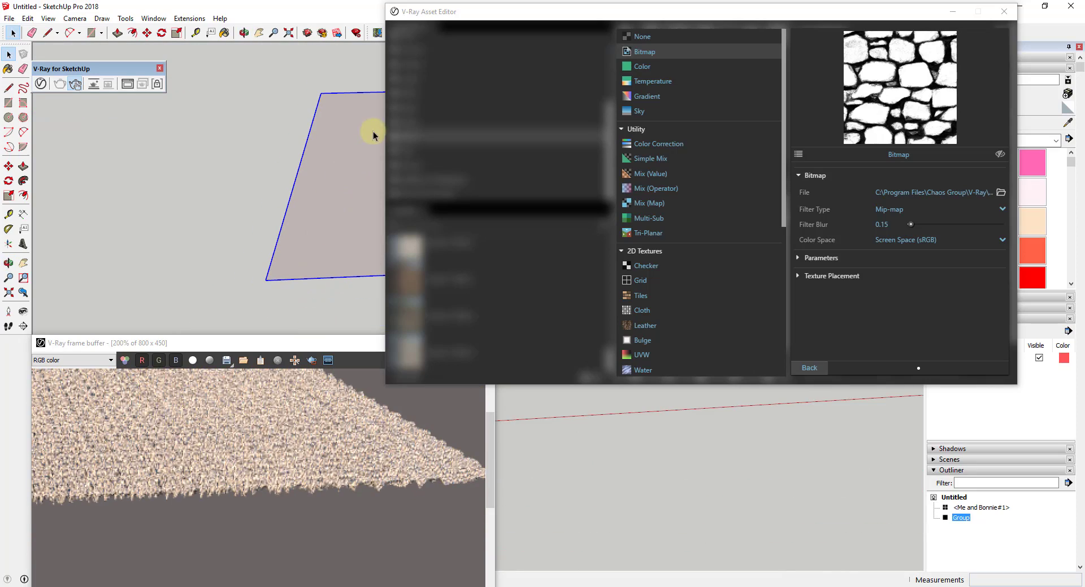
middle_click_drag(335, 182, 327, 242)
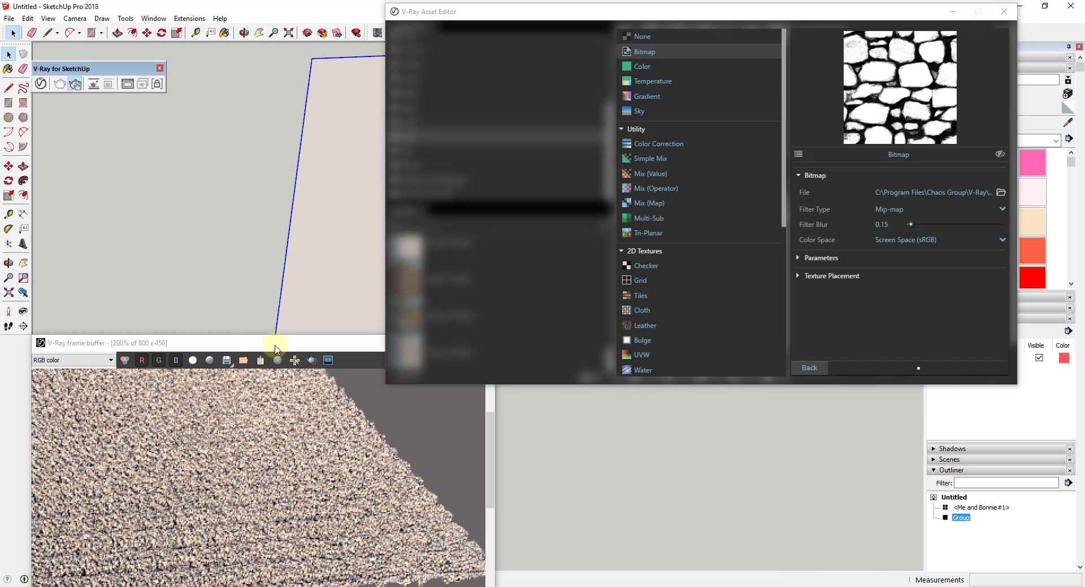
left_click_drag(277, 345, 309, 287)
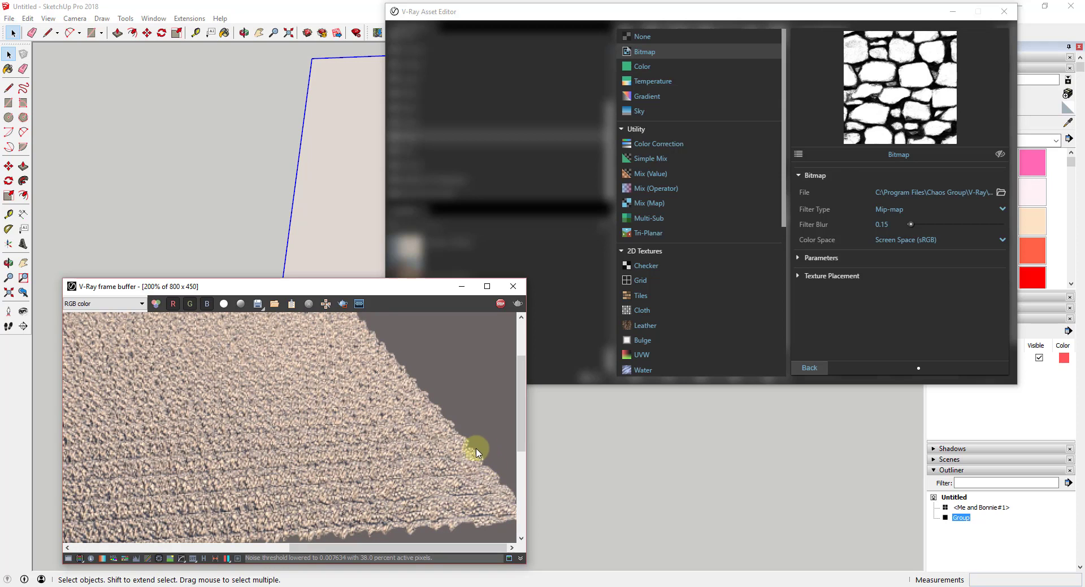
- Return to the seashell material's settings and set its displacement amount to 0.25
left_click(807, 367)
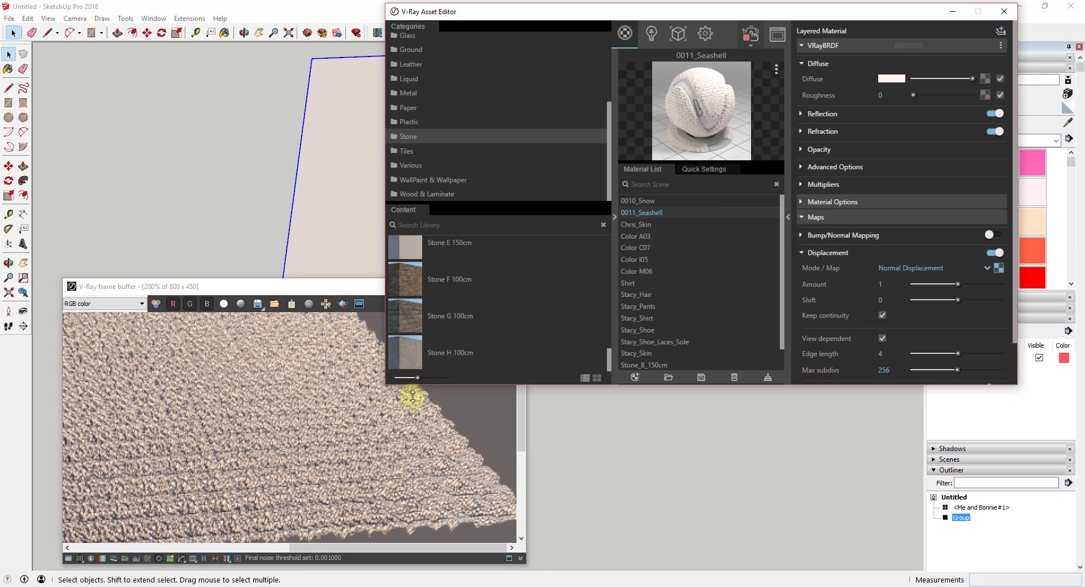
scroll(620, 445, "up", 3)
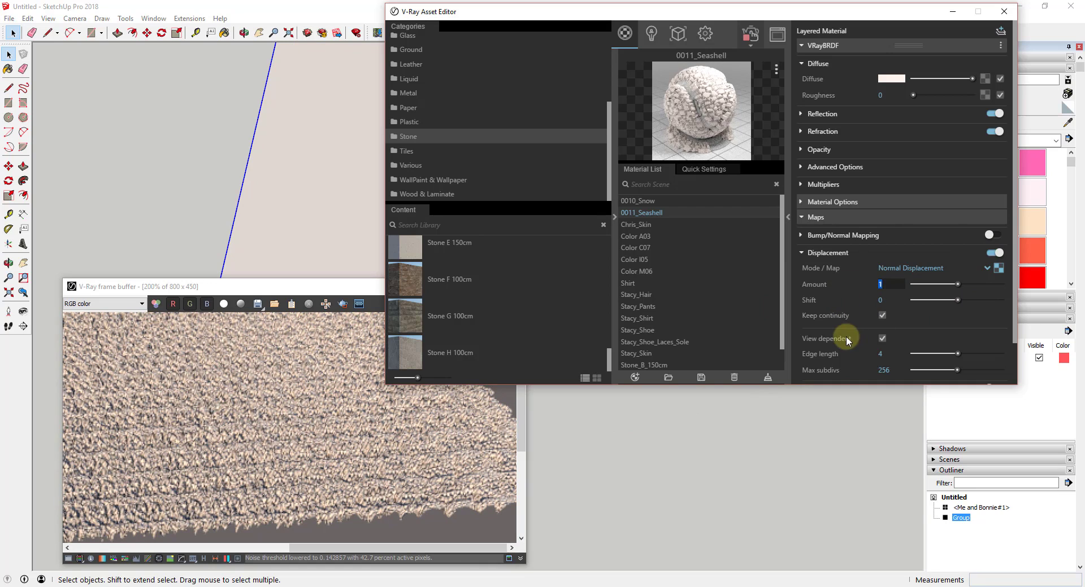
type(".25")
key("Return")
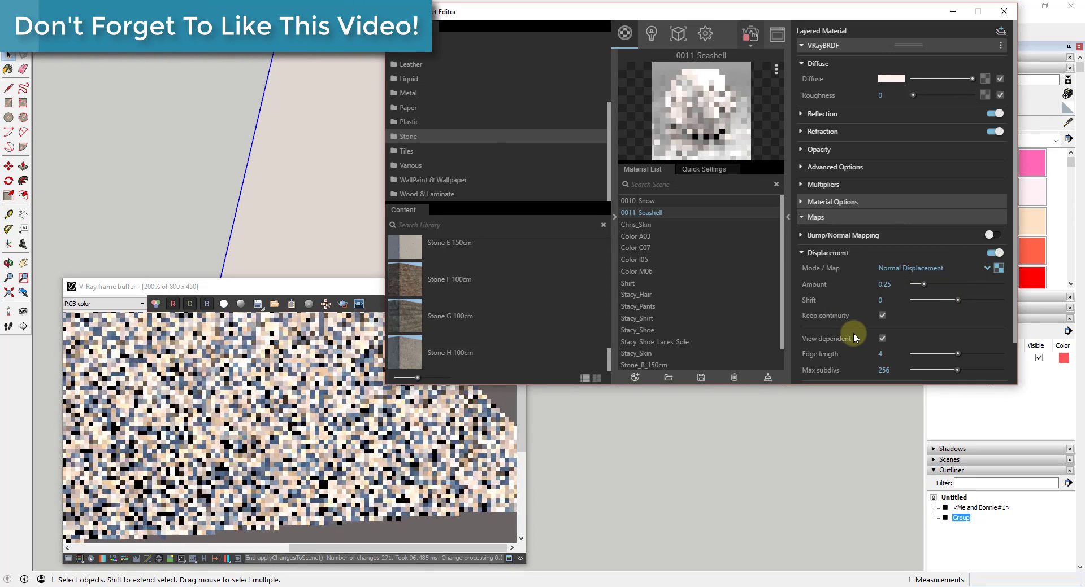
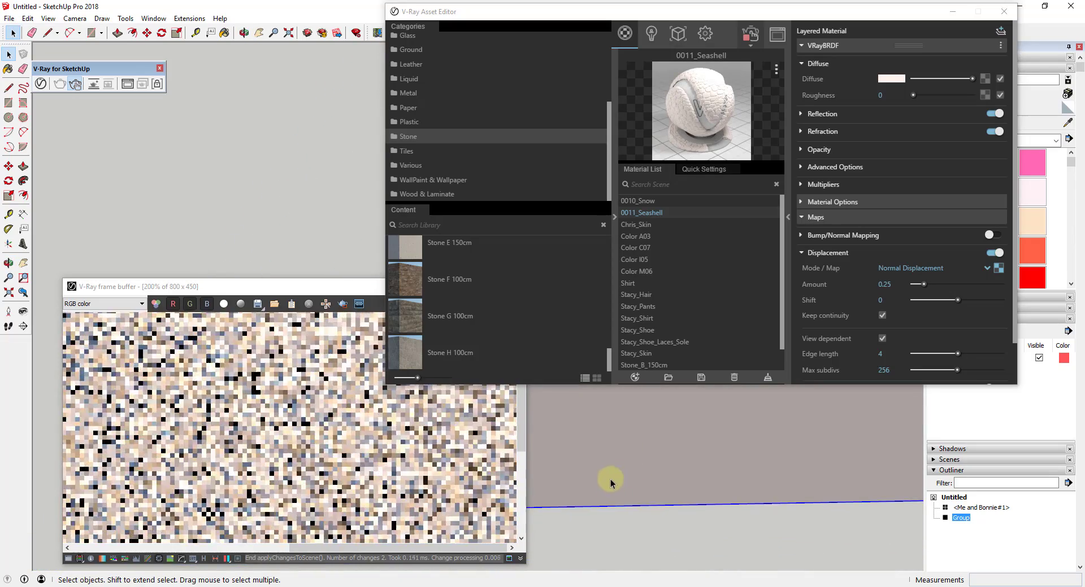
- Delete the seashell plane group and close the asset editor and frame buffer
key("Delete")
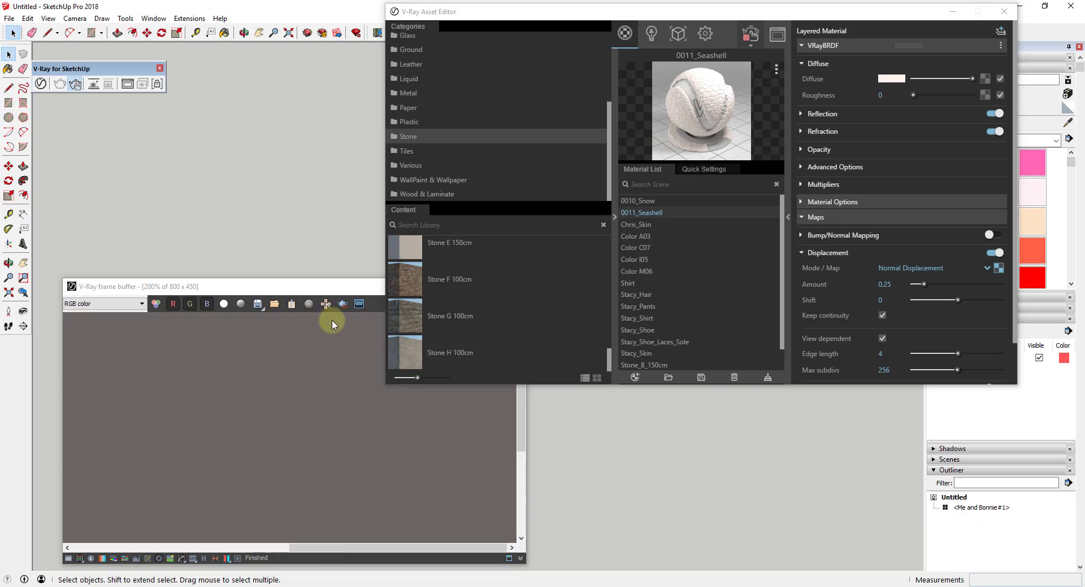
left_click_drag(286, 288, 486, 300)
left_click(700, 319)
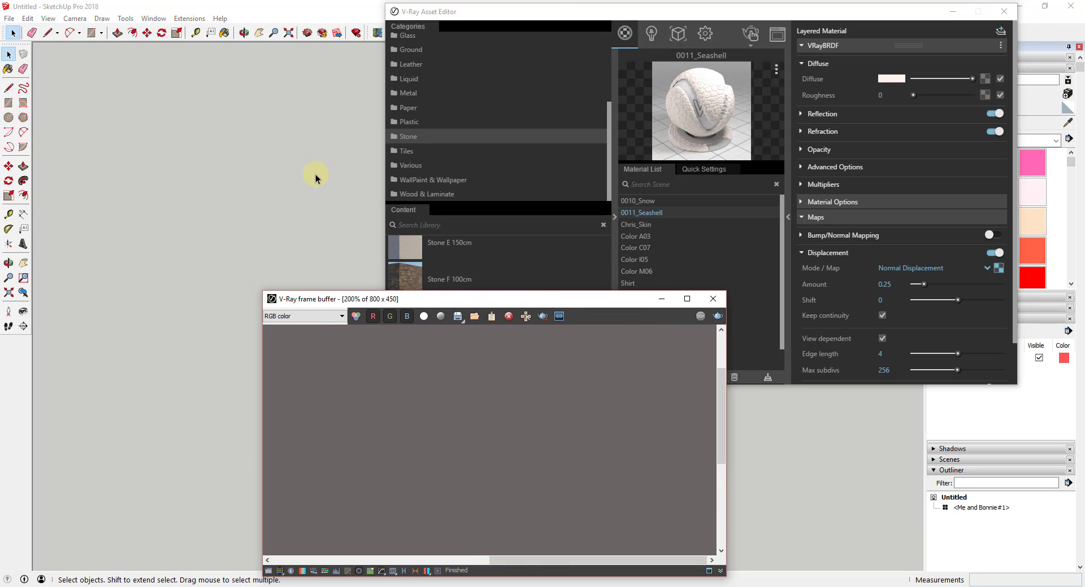
left_click(1003, 11)
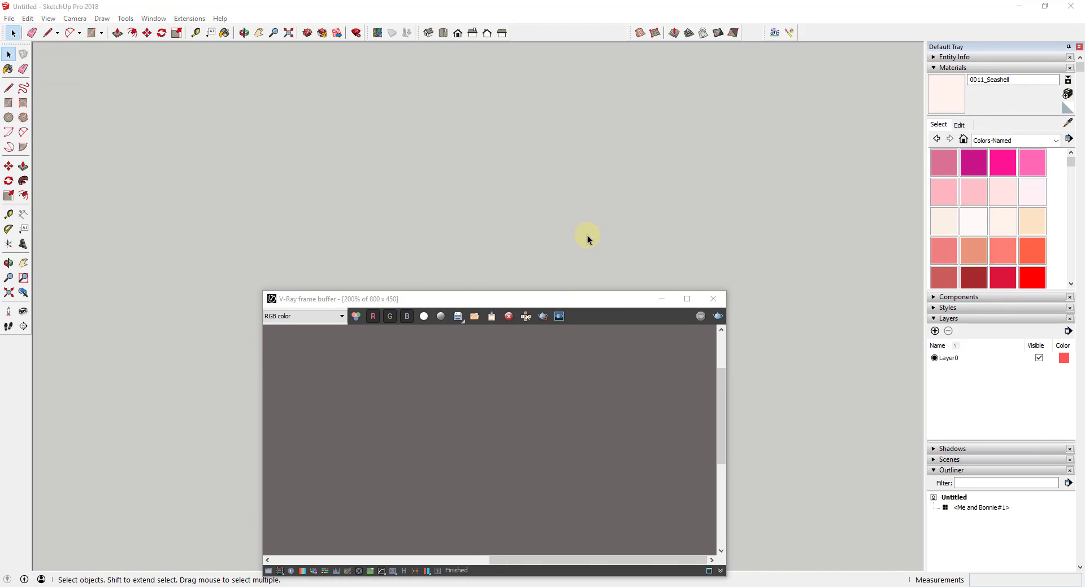
left_click(713, 299)
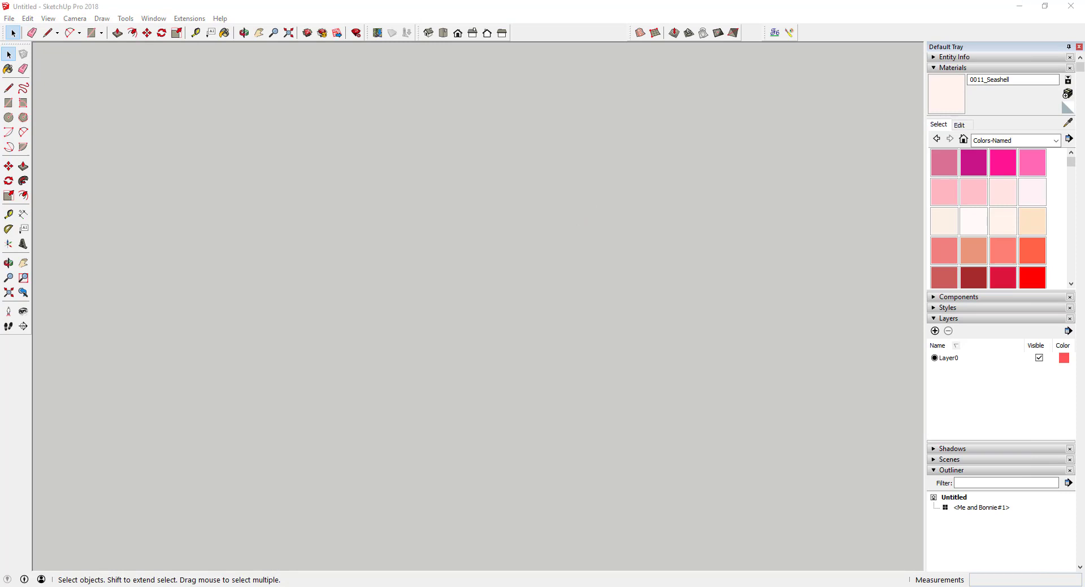
- Draw a new rectangle on the ground beside the stone box and reverse its face
scroll(471, 382, "down", 5)
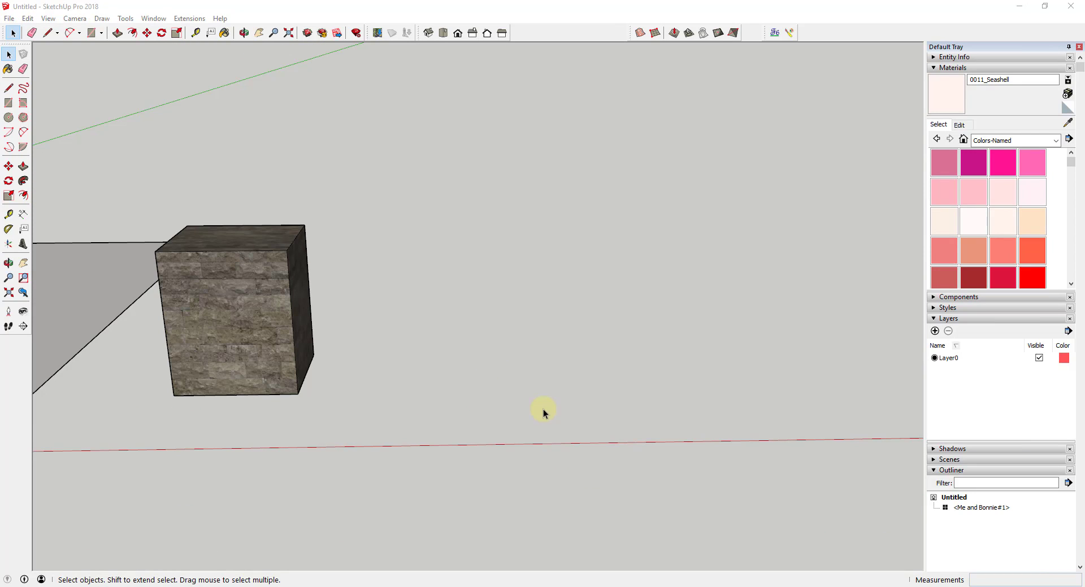
key("r")
left_click(501, 396)
left_click(668, 328)
key("space")
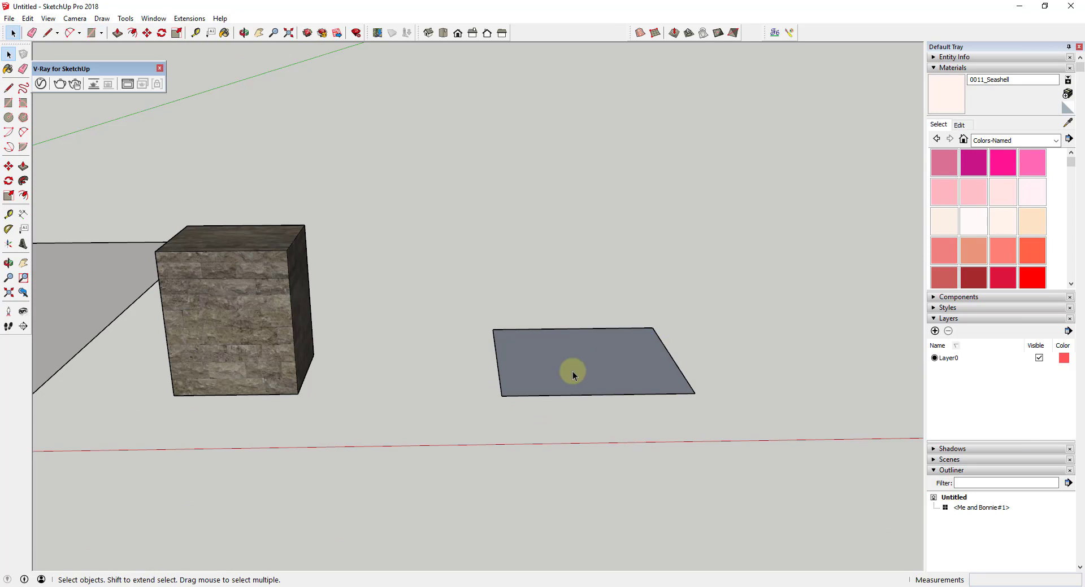
right_click(572, 371)
left_click(613, 202)
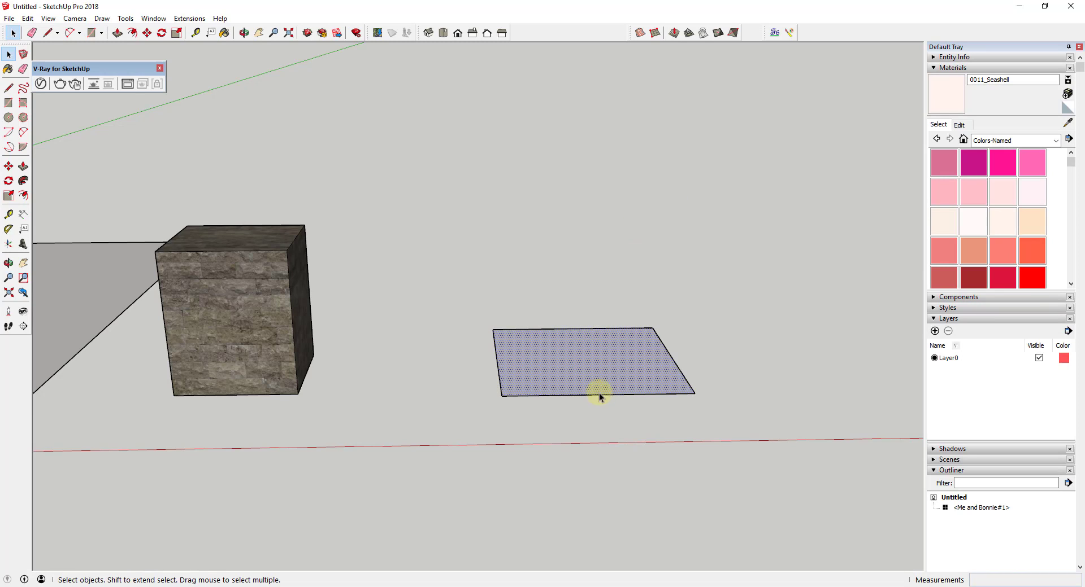
- Scale the new rectangle down uniformly by a factor of 0.50
scroll(610, 378, "up", 3)
key("s")
left_click(690, 270)
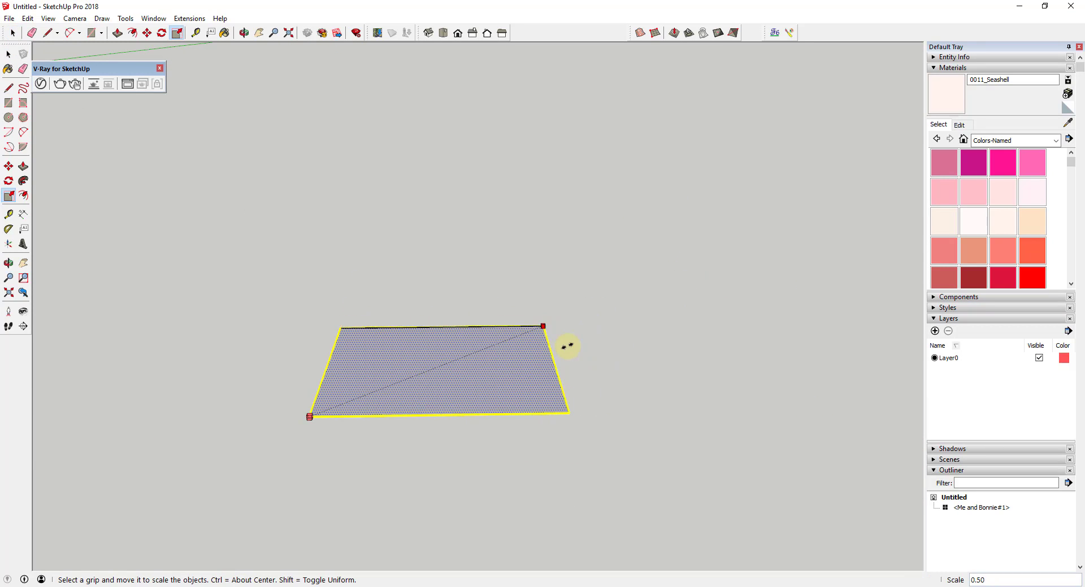
left_click(566, 346)
key("space")
scroll(446, 357, "up", 2)
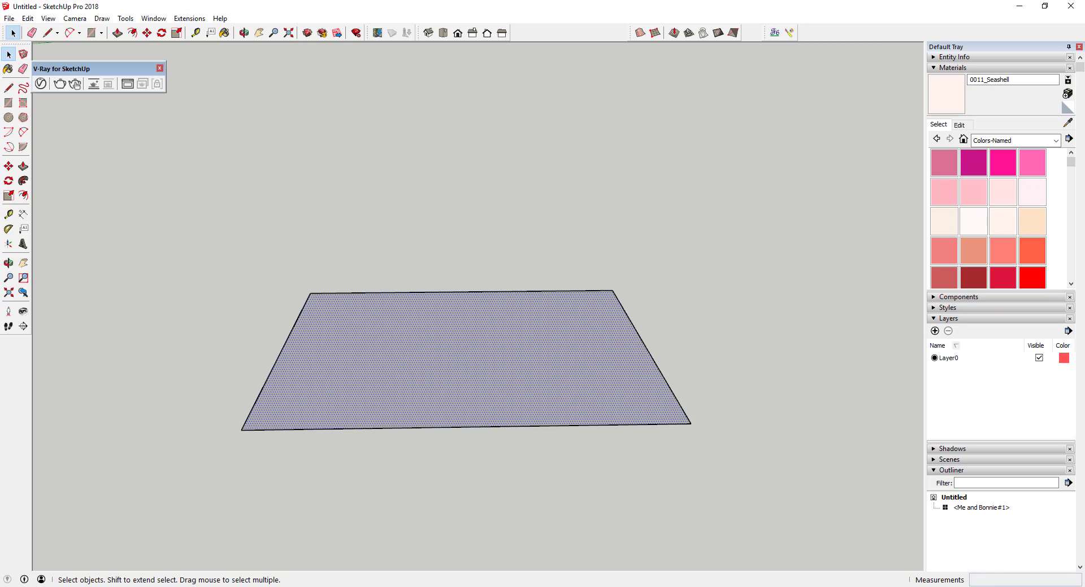
- Add the Bricks Weathered E01 1m library material to the scene and apply it to the selected rectangle
left_click_drag(774, 75, 630, 52)
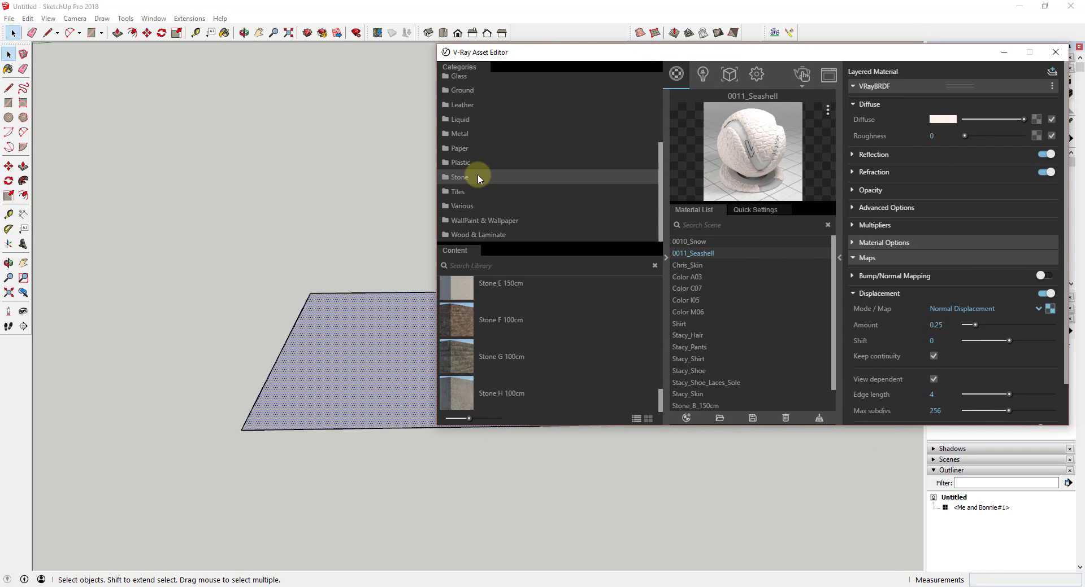
scroll(480, 176, "up", 3)
left_click(459, 81)
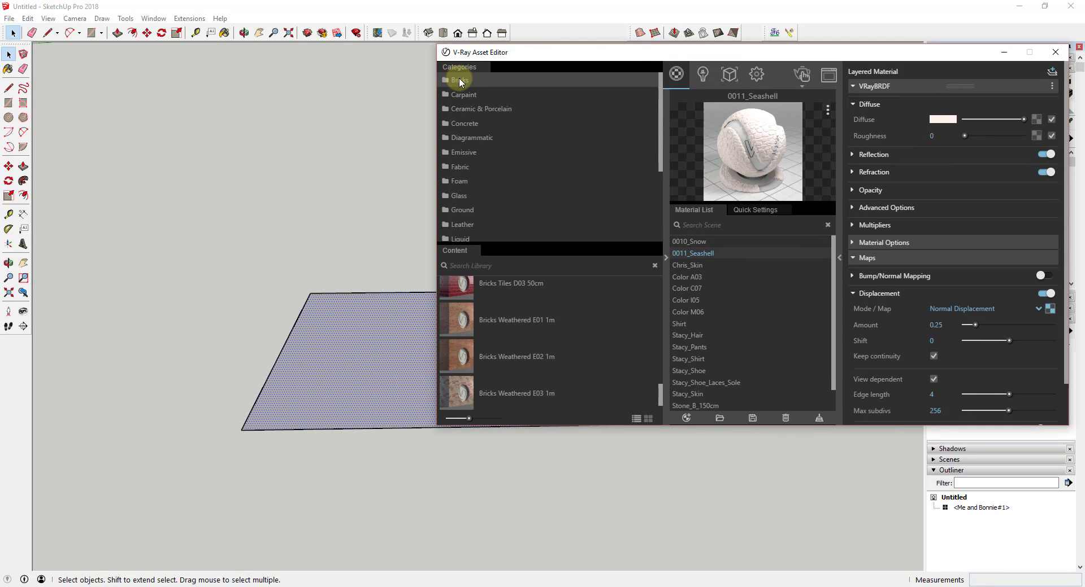
scroll(527, 355, "up", 1)
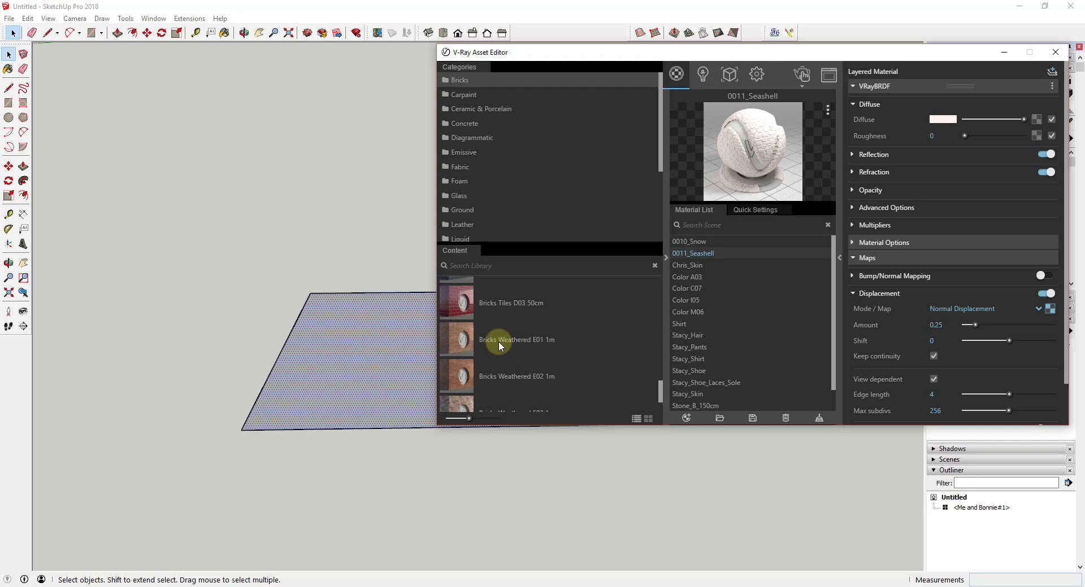
left_click_drag(504, 337, 681, 302)
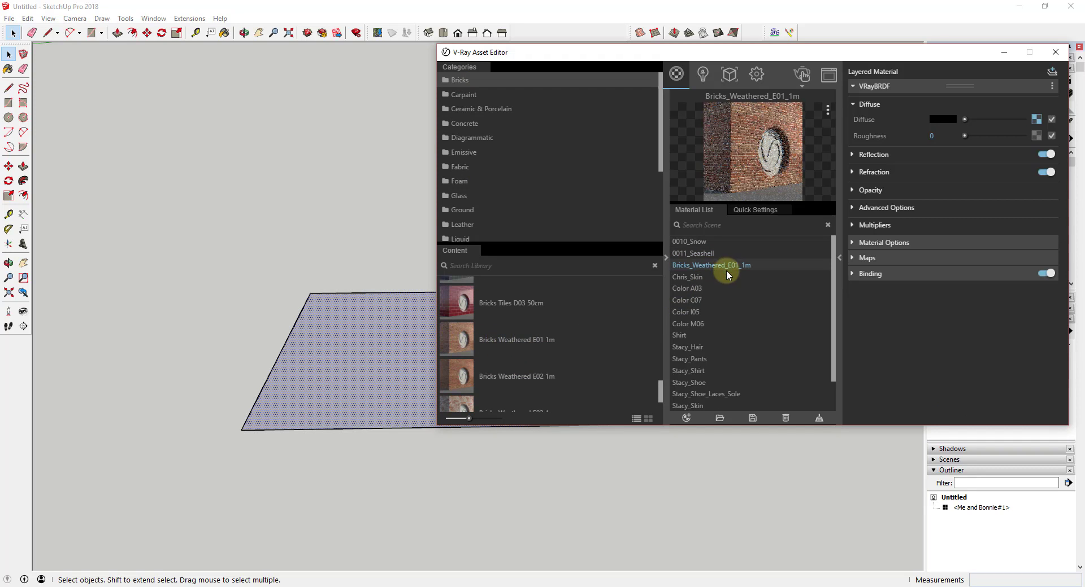
right_click(746, 268)
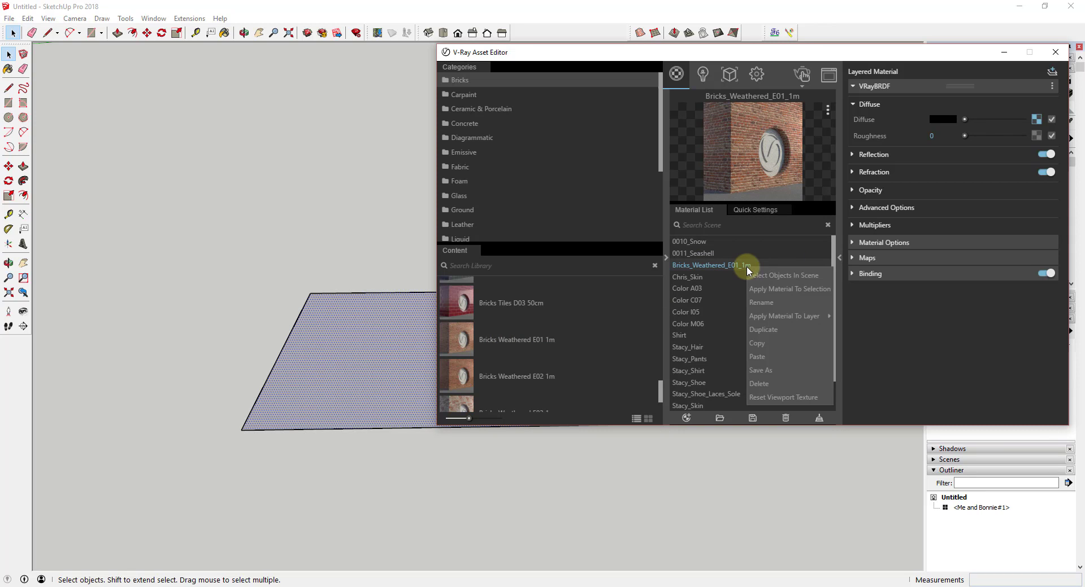
left_click(789, 288)
scroll(384, 394, "up", 3)
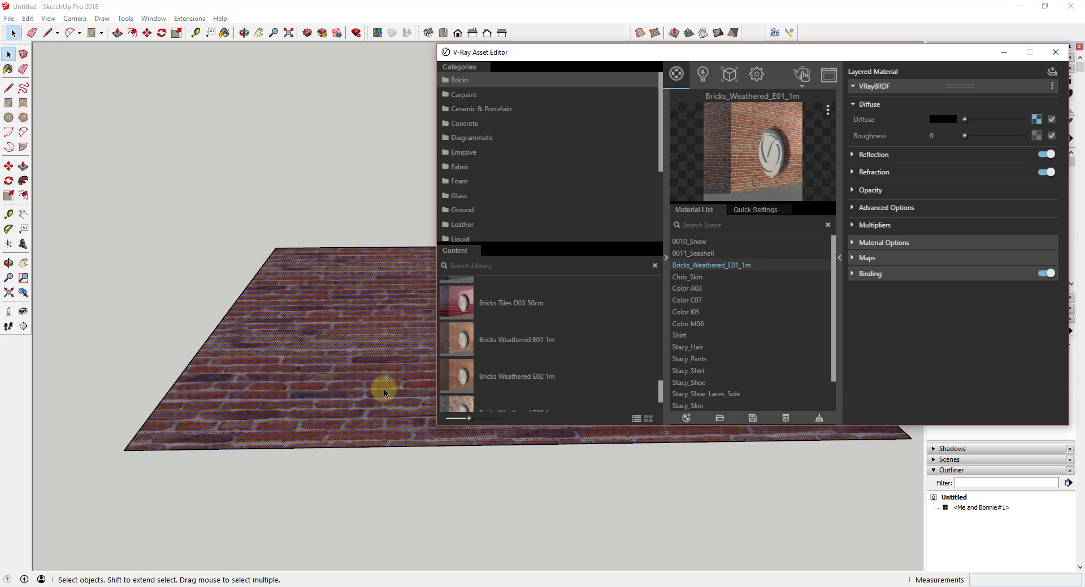
scroll(384, 393, "up", 1)
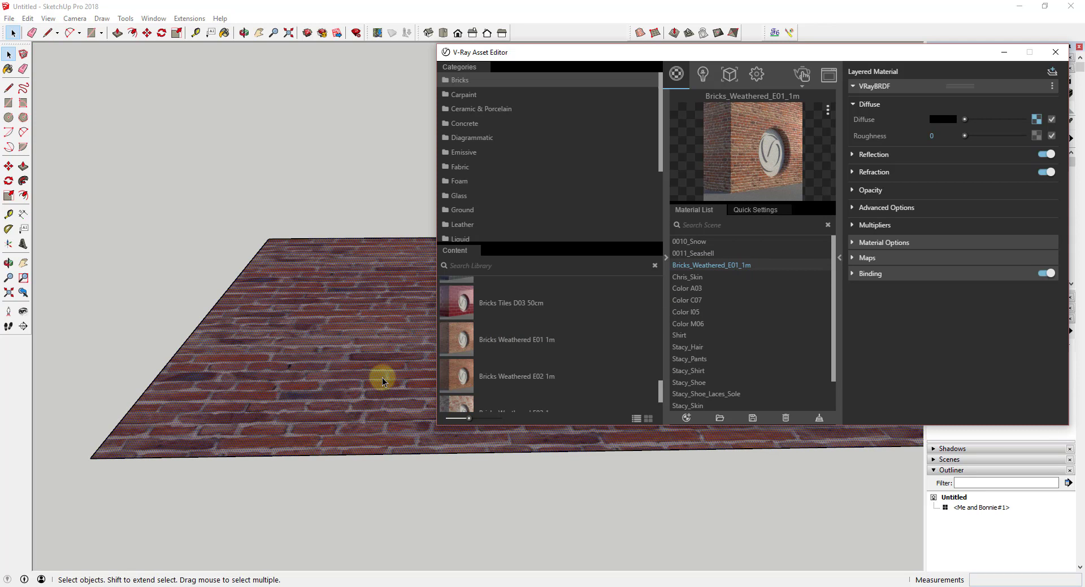
- Group the brick rectangle with its edges and apply the Bricks_Weathered_E01_1m material to the group
left_click(499, 493)
left_click(327, 353)
right_click(328, 352)
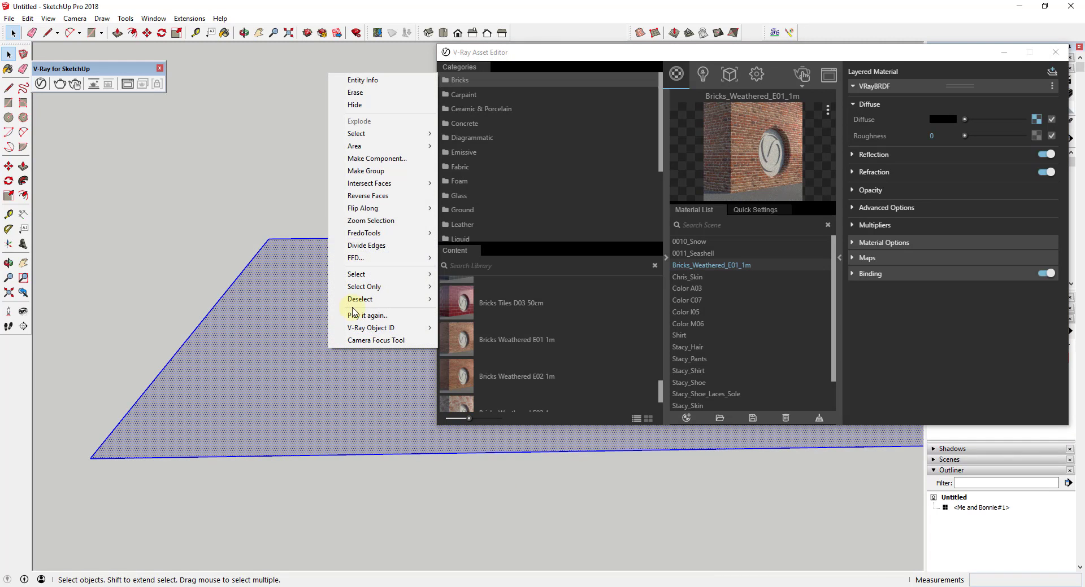
left_click(362, 176)
right_click(726, 265)
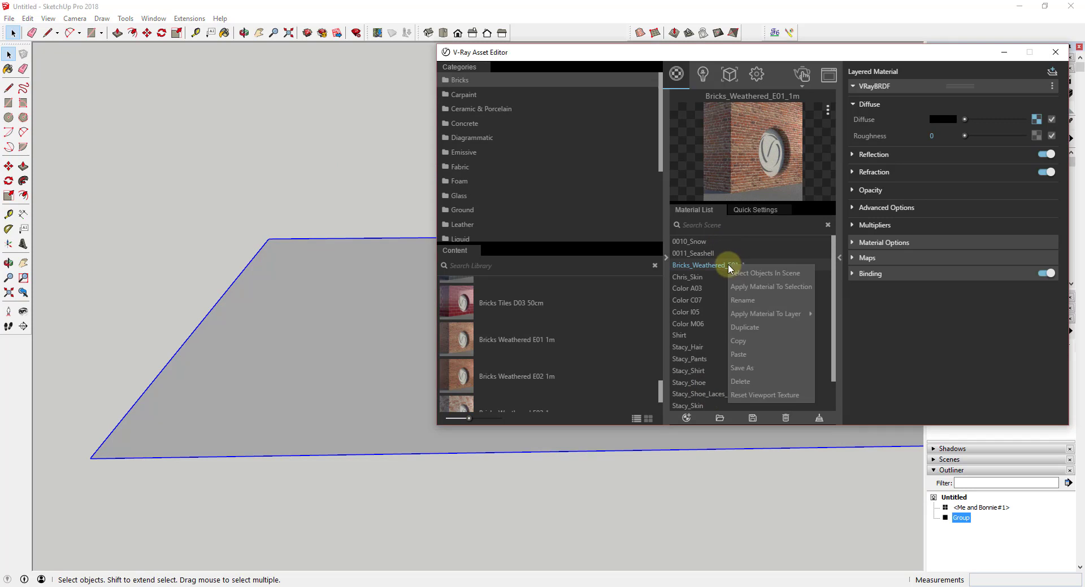
left_click(769, 285)
- Expand the brick material's Maps settings, run an interactive render of the plane, and stop it
mouse_move(358, 390)
middle_mouse_down()
mouse_move(363, 441)
mouse_move(346, 305)
mouse_move(375, 412)
mouse_move(373, 455)
middle_mouse_up()
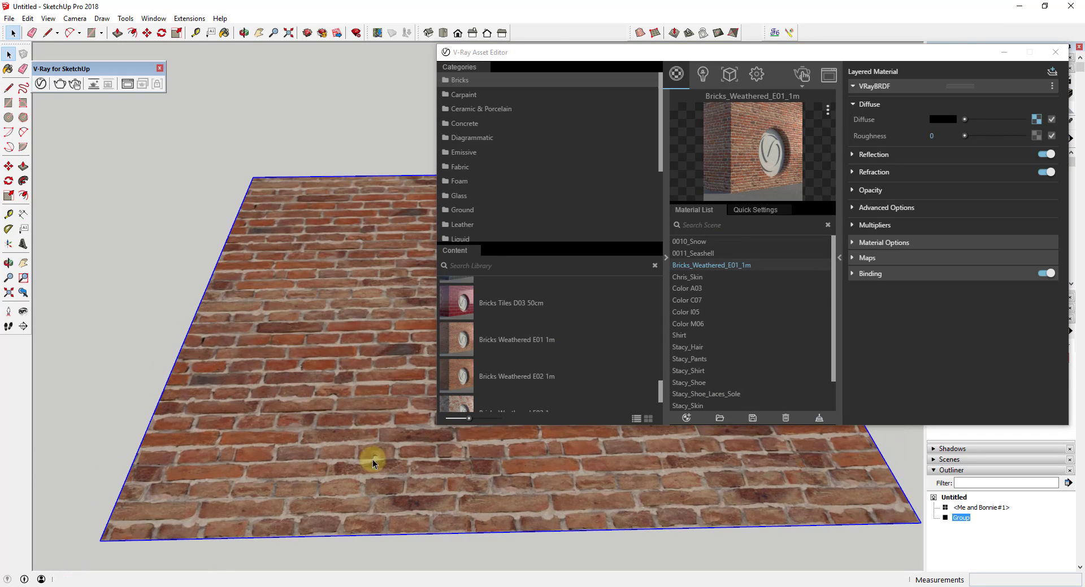
left_click(853, 257)
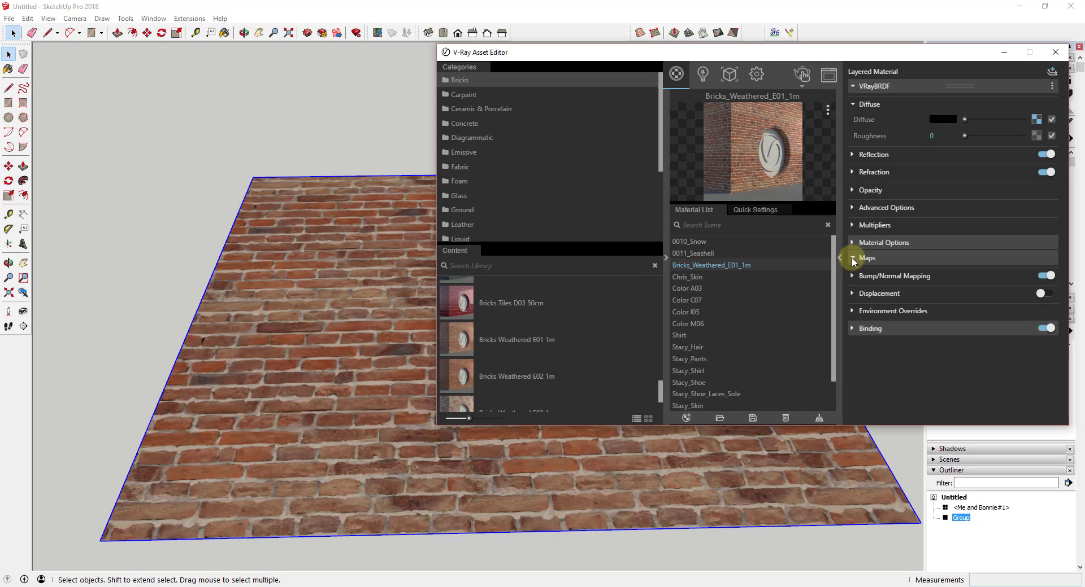
left_click(801, 85)
left_click(802, 124)
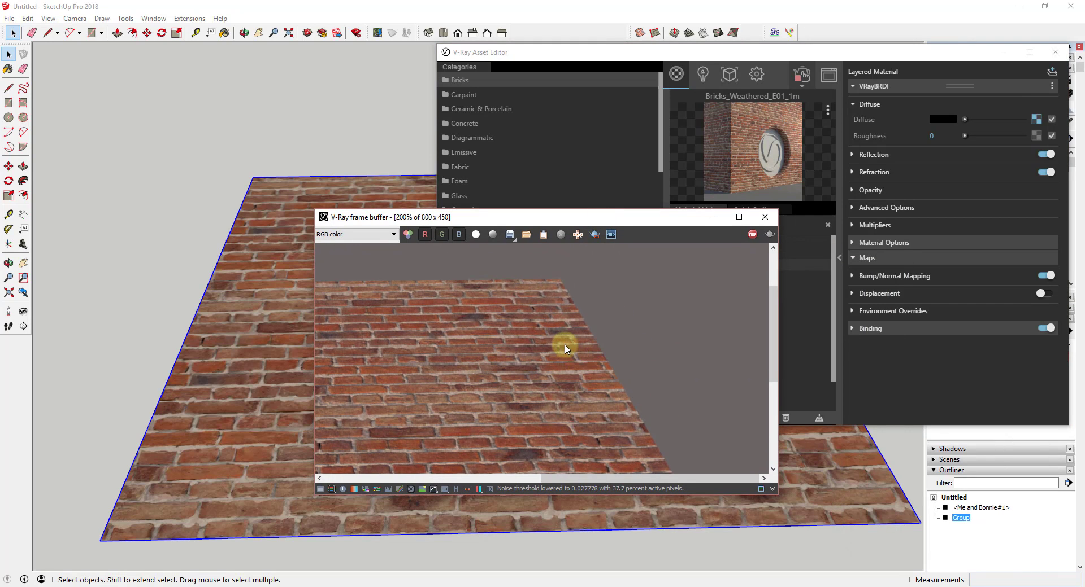
left_click(752, 237)
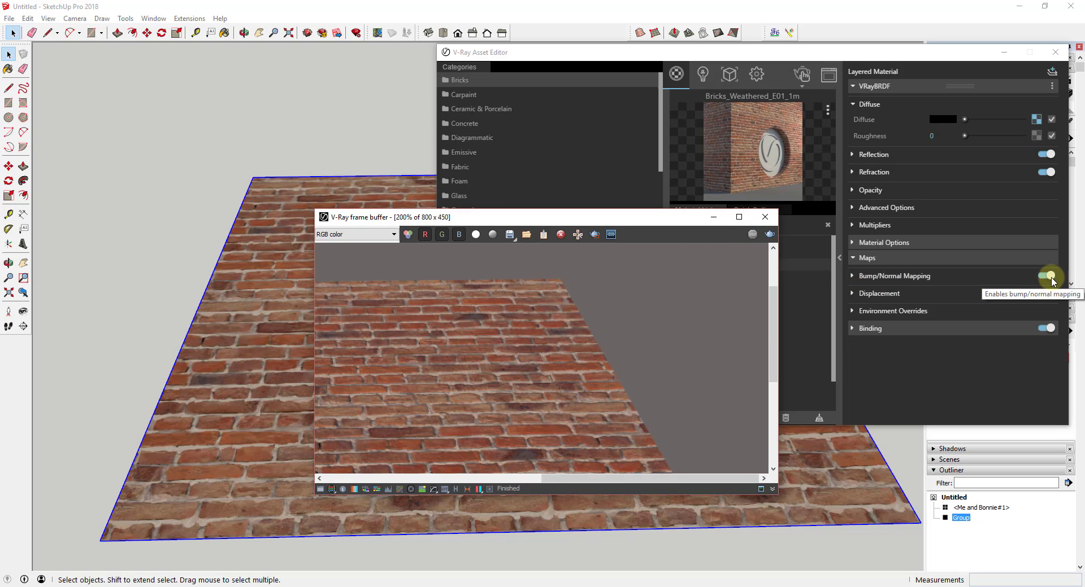
- Open the bitmap behind the brick material's normal map, copy its file path, and return to the material settings
left_click(856, 283)
left_click(855, 278)
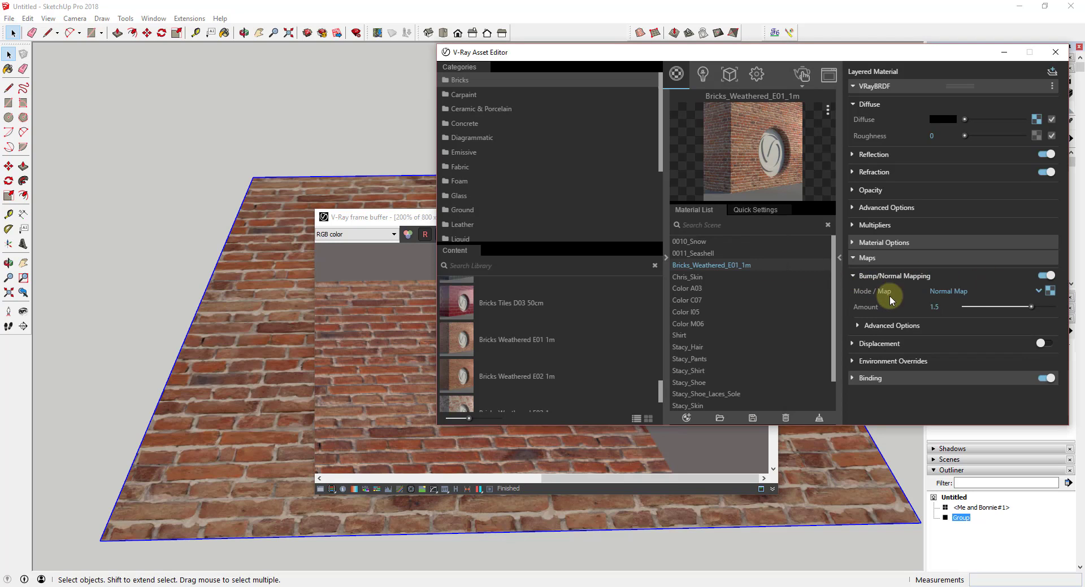
left_click(1048, 290)
left_click(973, 234)
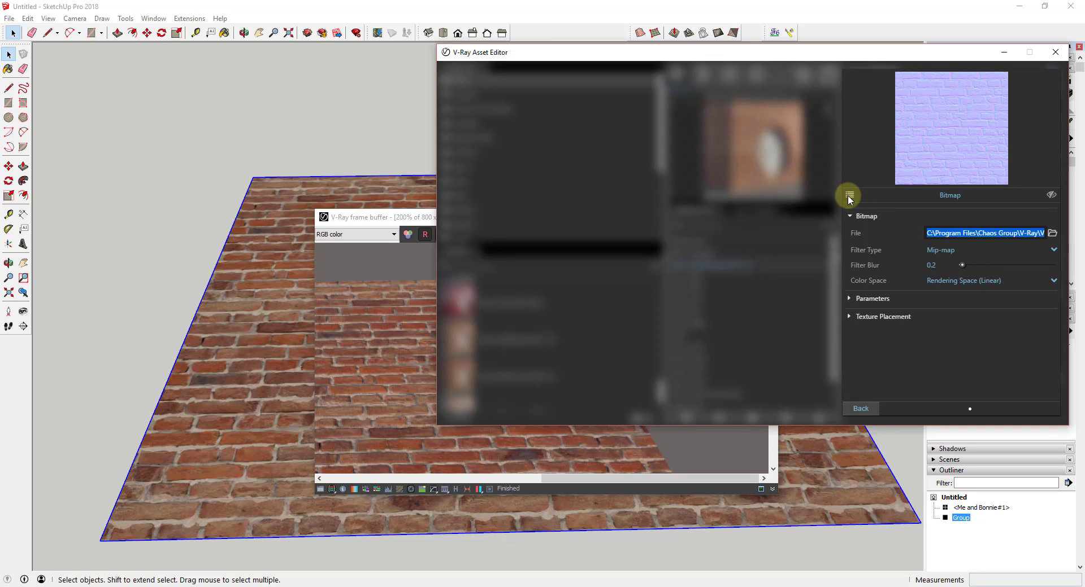
left_click(964, 233)
key("ctrl+a")
left_click(962, 233)
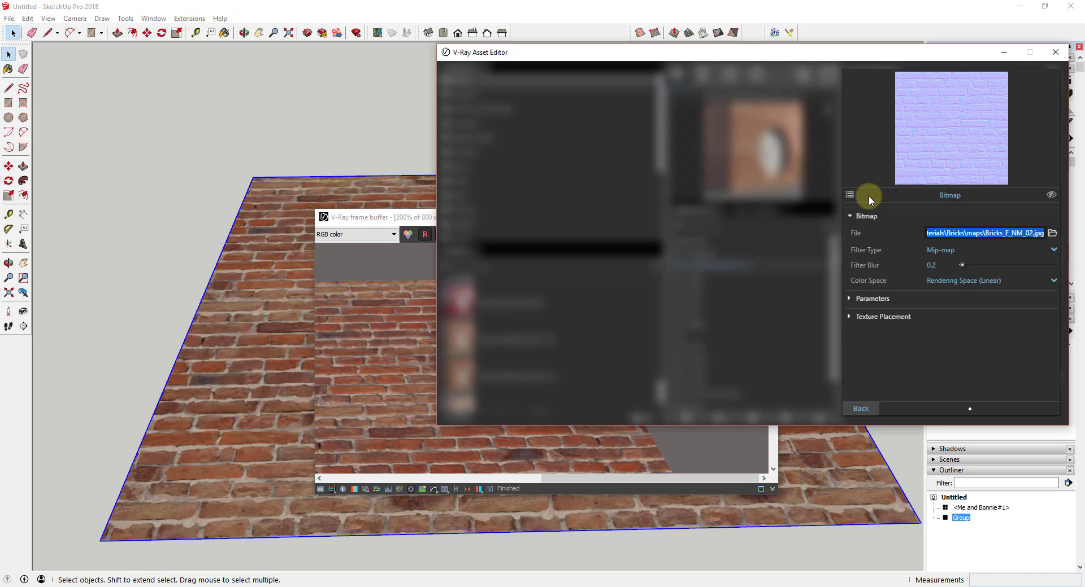
left_click(849, 195)
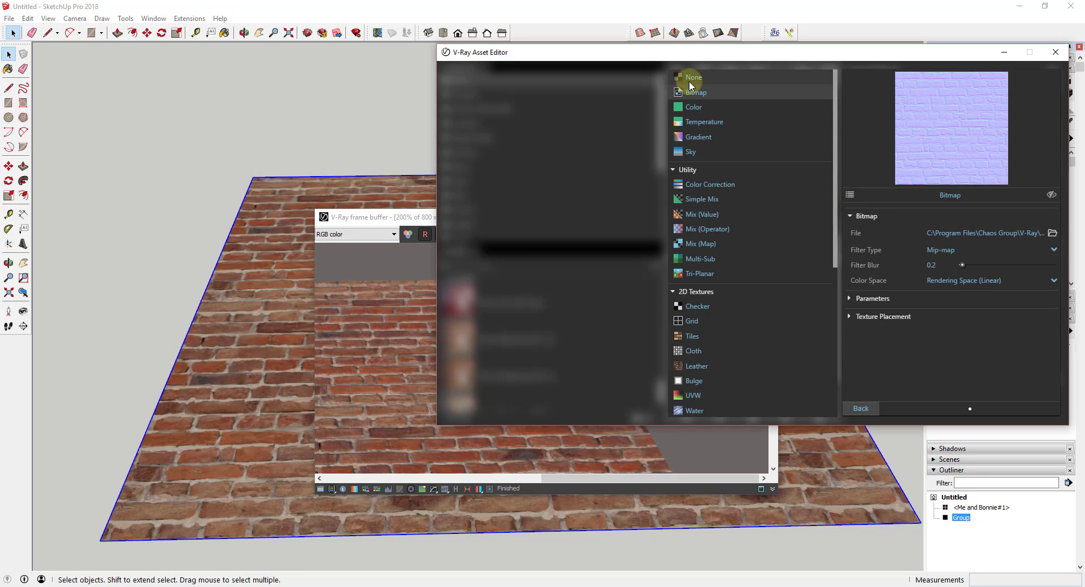
left_click(861, 408)
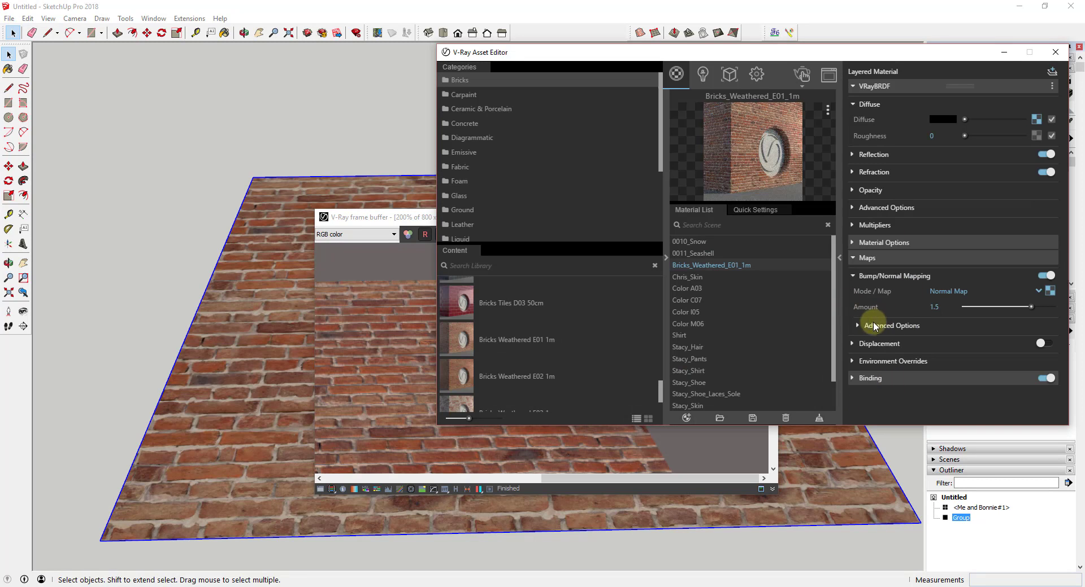
- Enable displacement for the brick material, disable its bump/normal mapping, and expand the displacement settings
left_click(1041, 344)
left_click(1043, 277)
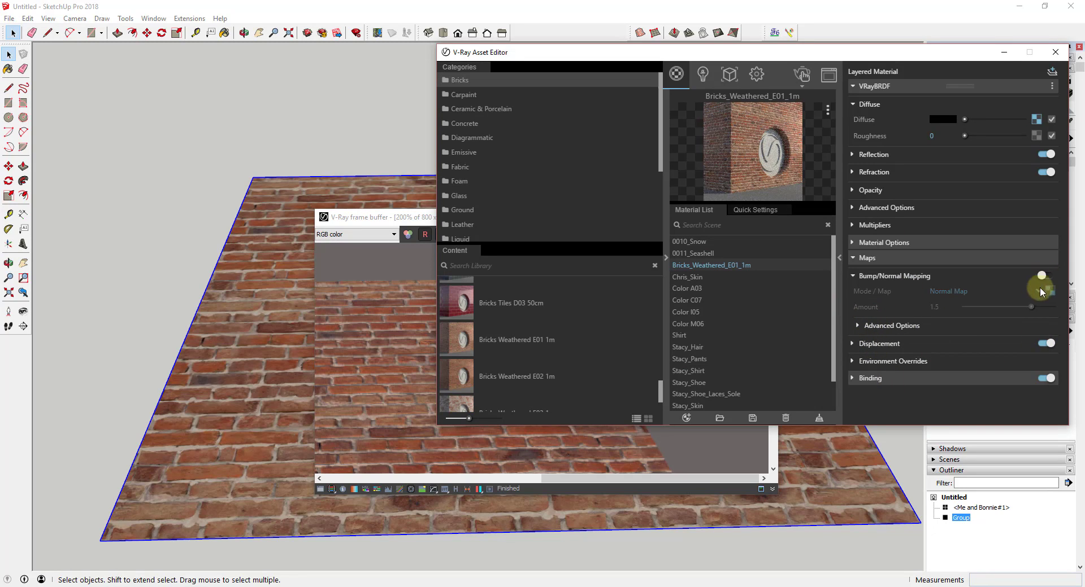
left_click(853, 346)
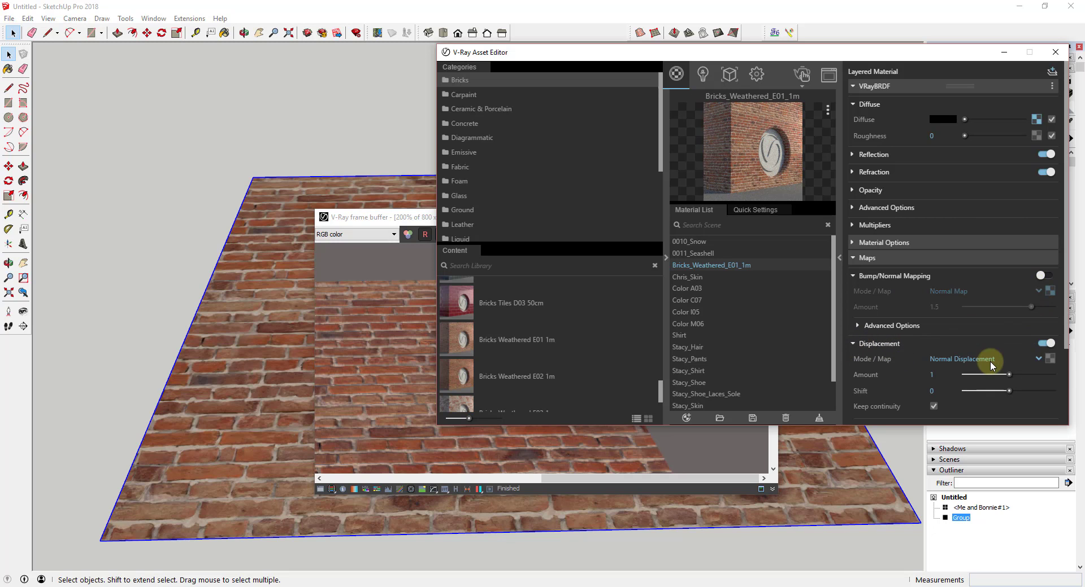
- Assign a bitmap as the displacement map, using the copied path to Bricks_E_NM_02.jpg
left_click(1046, 360)
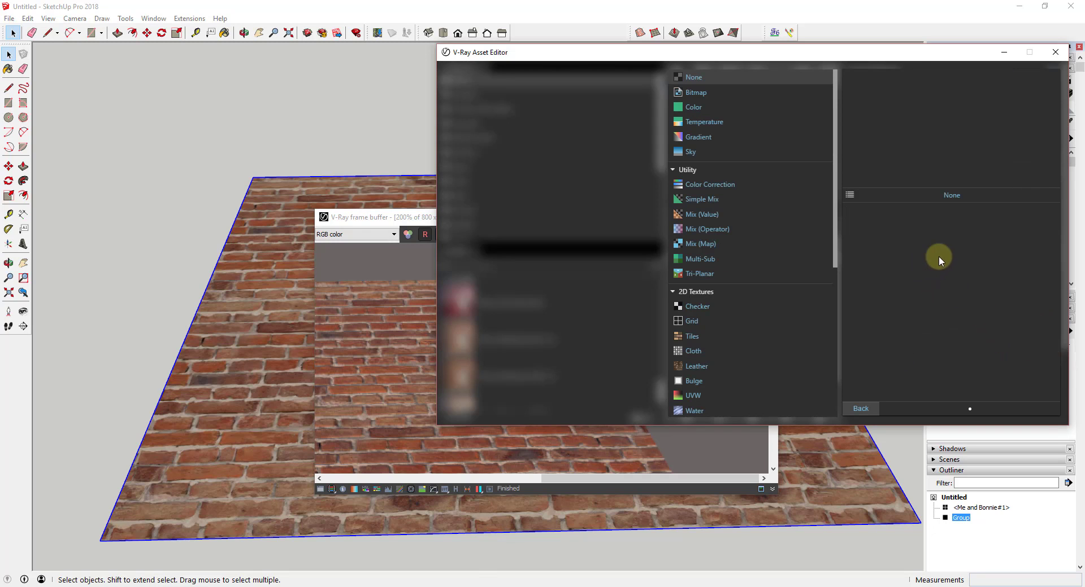
left_click(696, 92)
key("Escape")
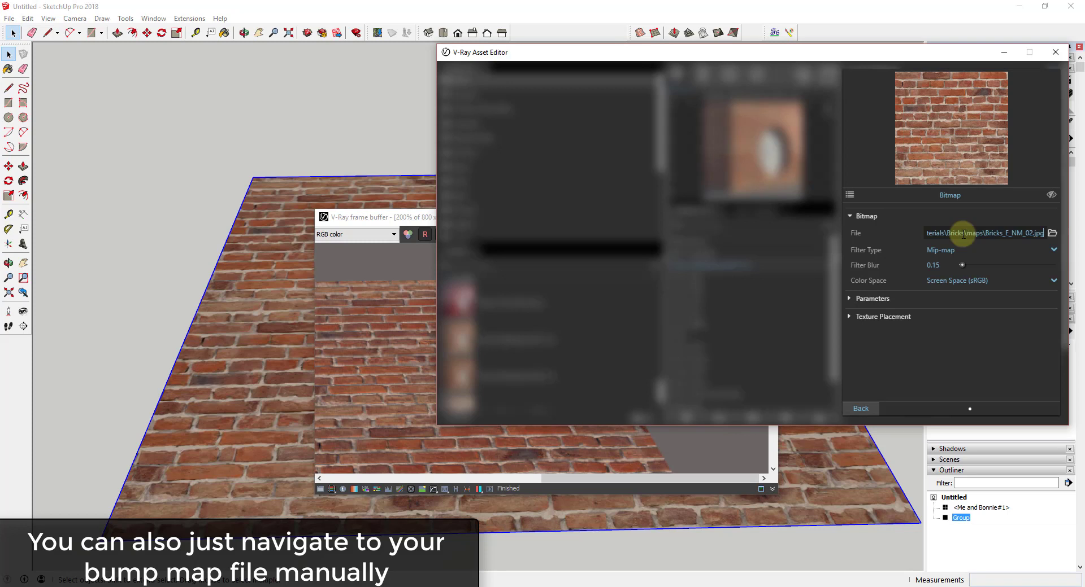
key("Tab")
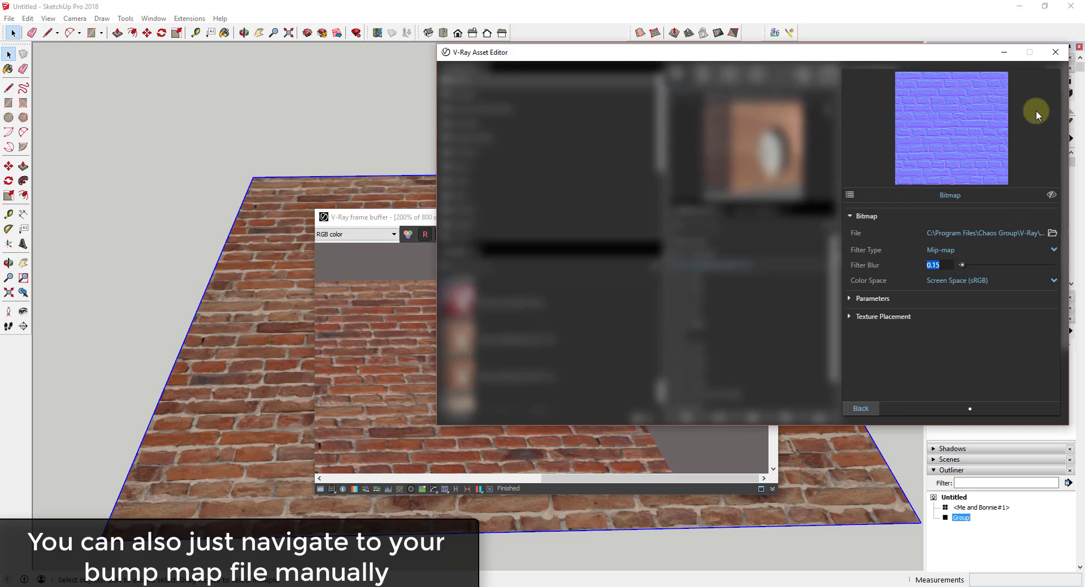
left_click(863, 409)
- Move the asset editor out of the way and restart the interactive render to view the displaced bricks closer
left_click(1054, 52)
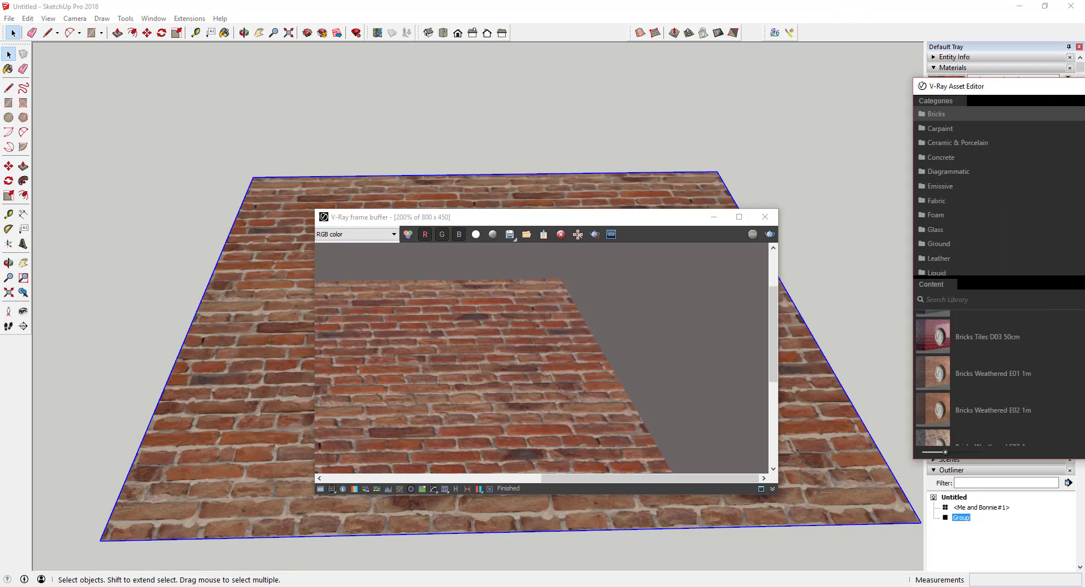
middle_click_drag(542, 553, 553, 497)
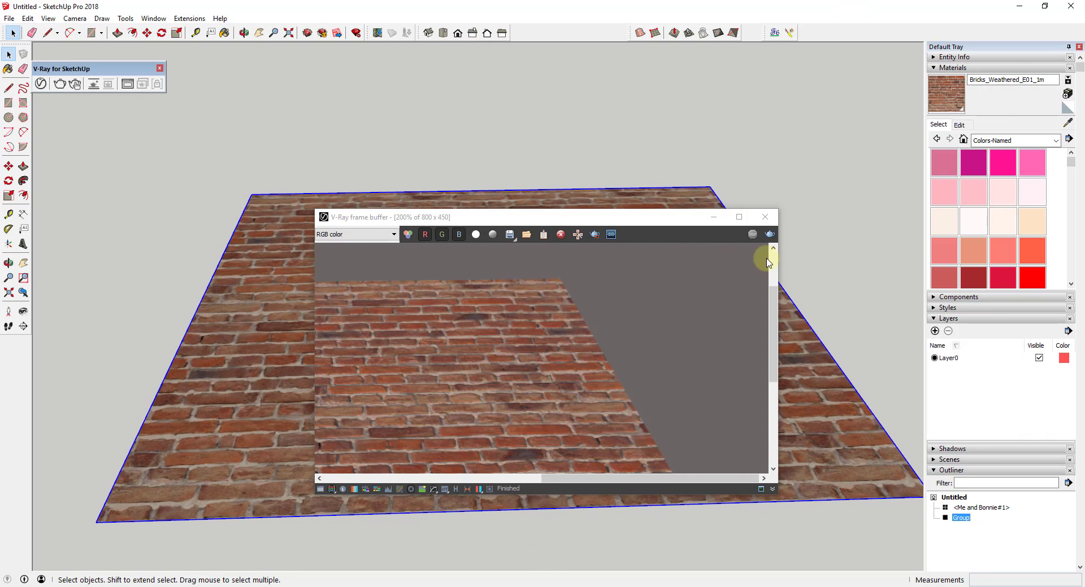
left_click(769, 234)
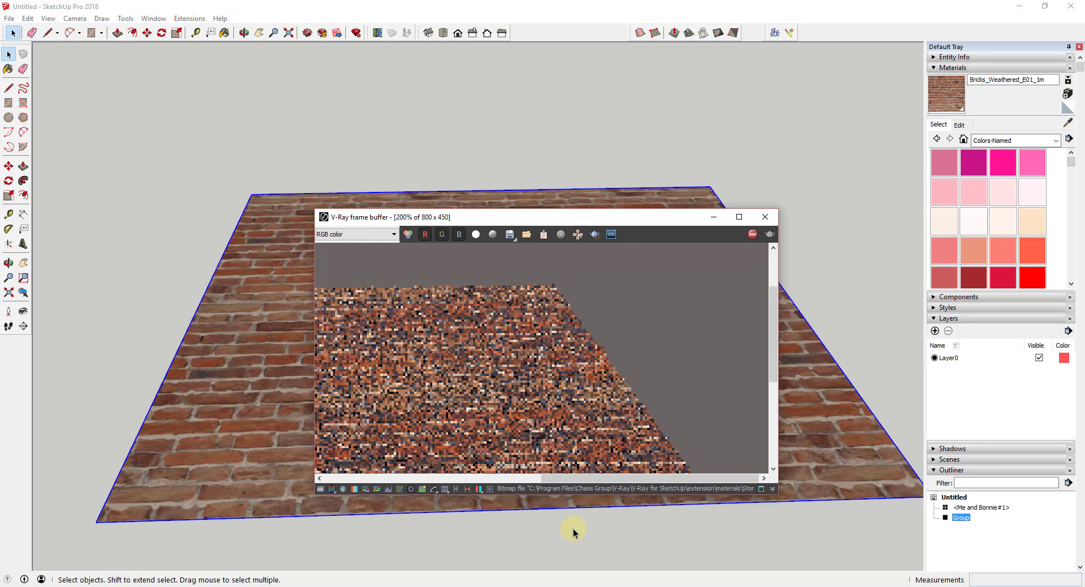
scroll(849, 463, "up", 6)
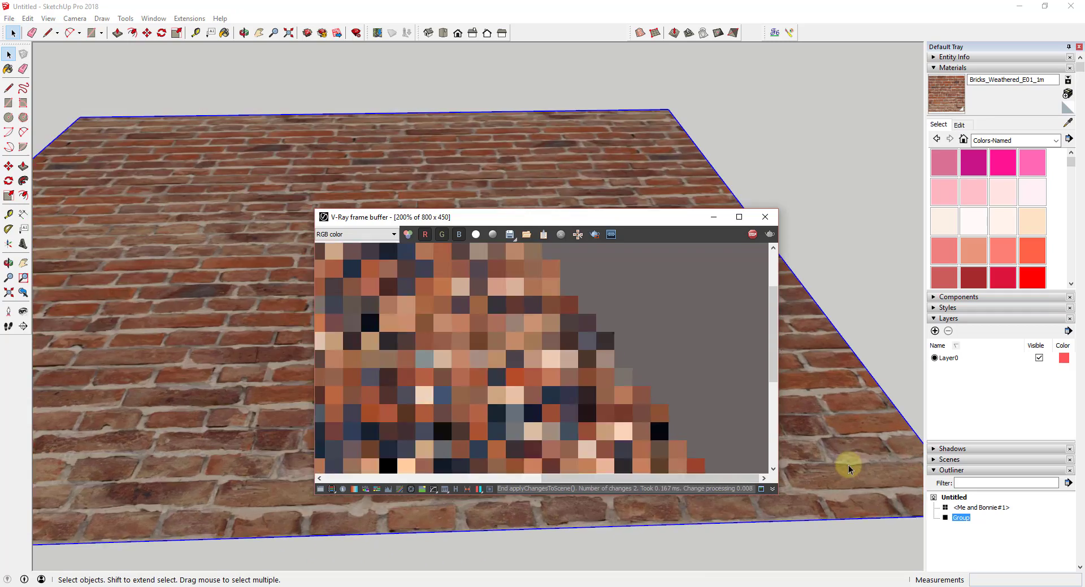
scroll(827, 504, "down", 5)
- Rearrange the frame buffer and asset editor, and set the brick displacement amount to 0.25
left_click_drag(623, 217, 339, 58)
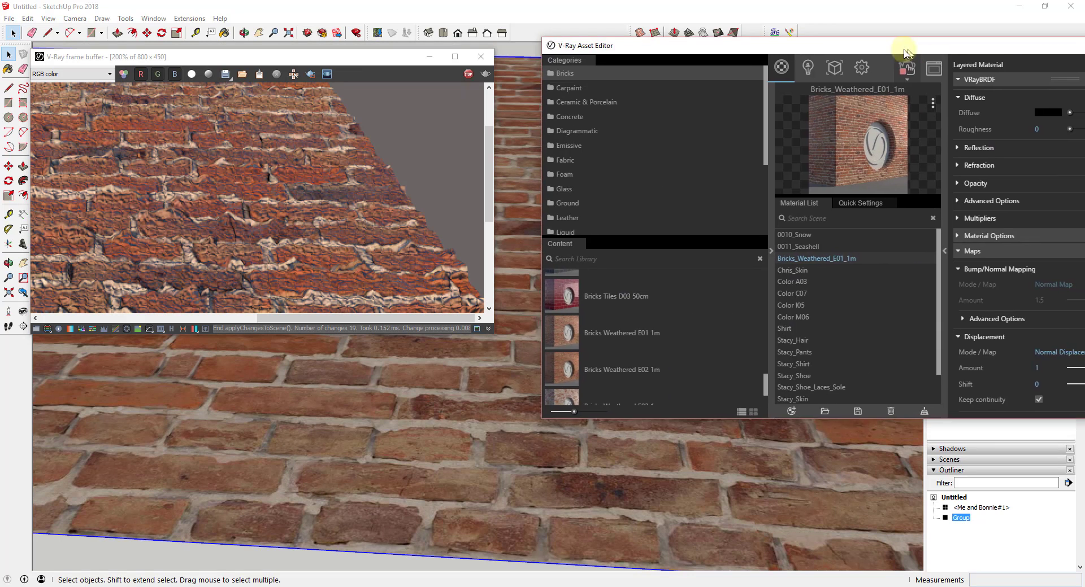
left_click_drag(901, 53, 753, 53)
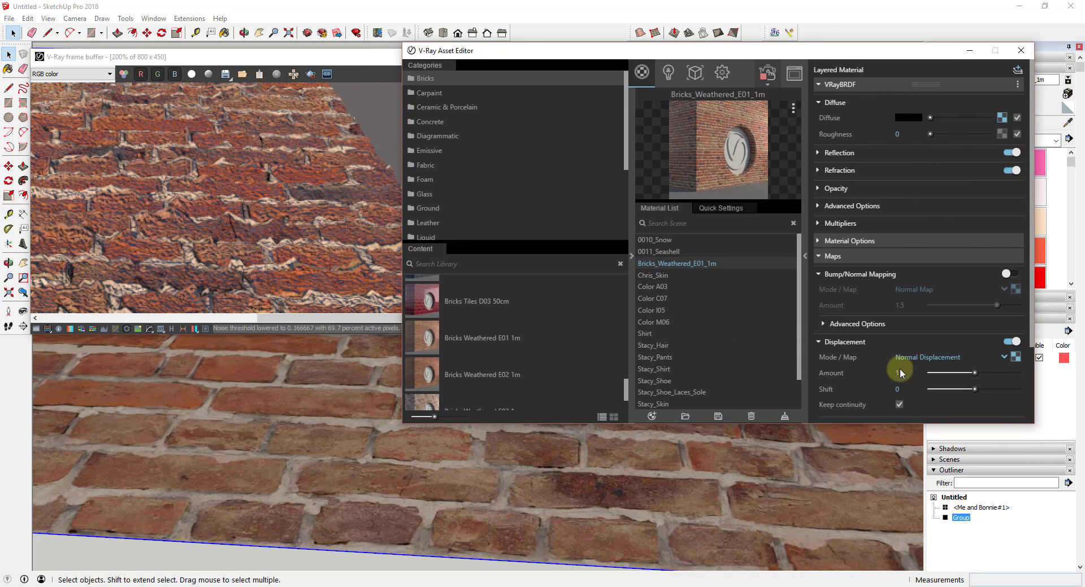
double_click(903, 374)
type(".25")
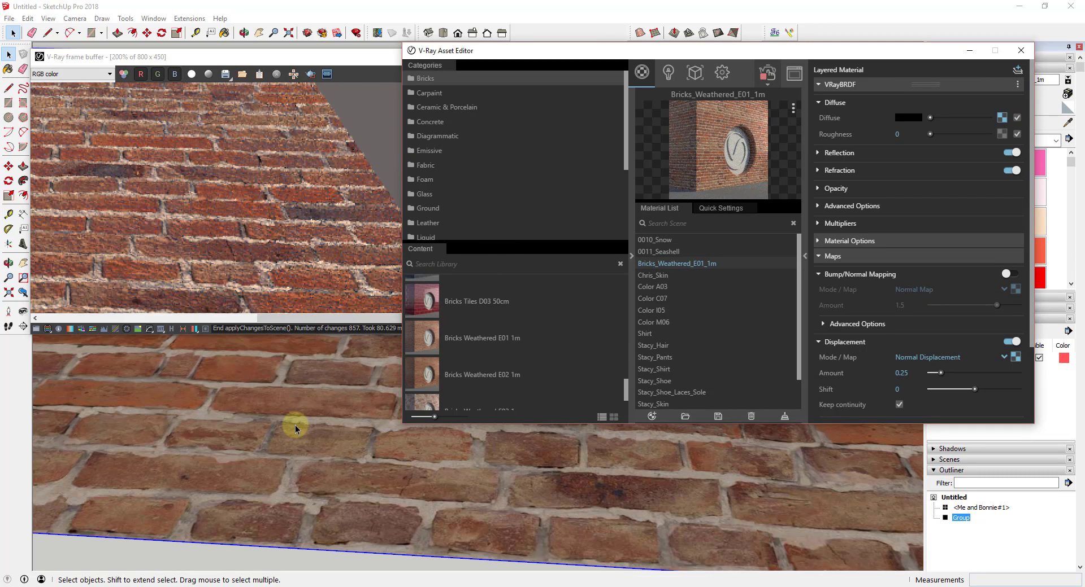
- Examine the displaced bricks from a low angle in the render at 100% frame buffer zoom
middle_click_drag(332, 466, 363, 442)
scroll(364, 460, "up", 3)
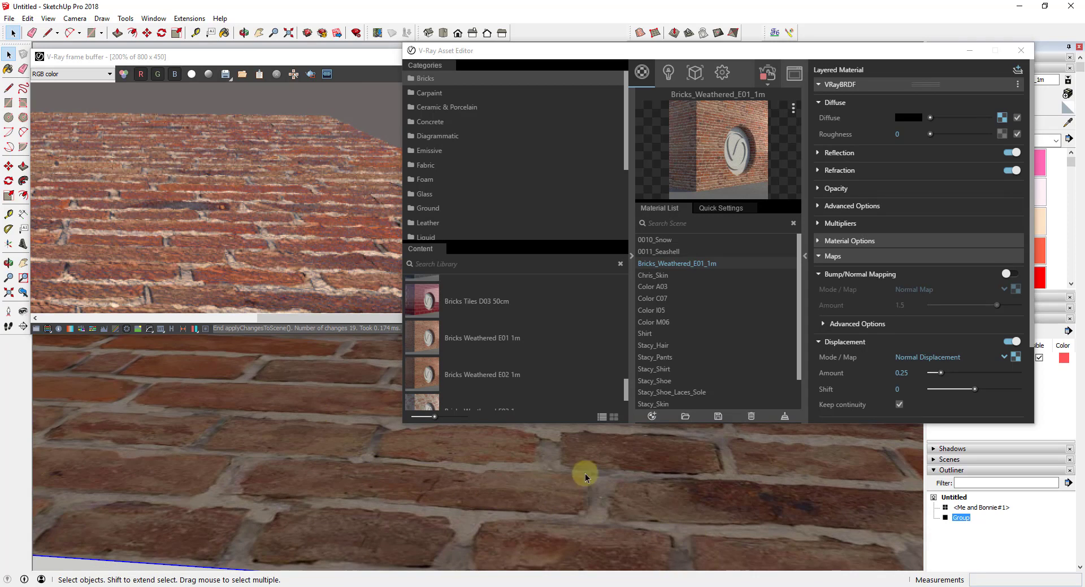
left_click(308, 227)
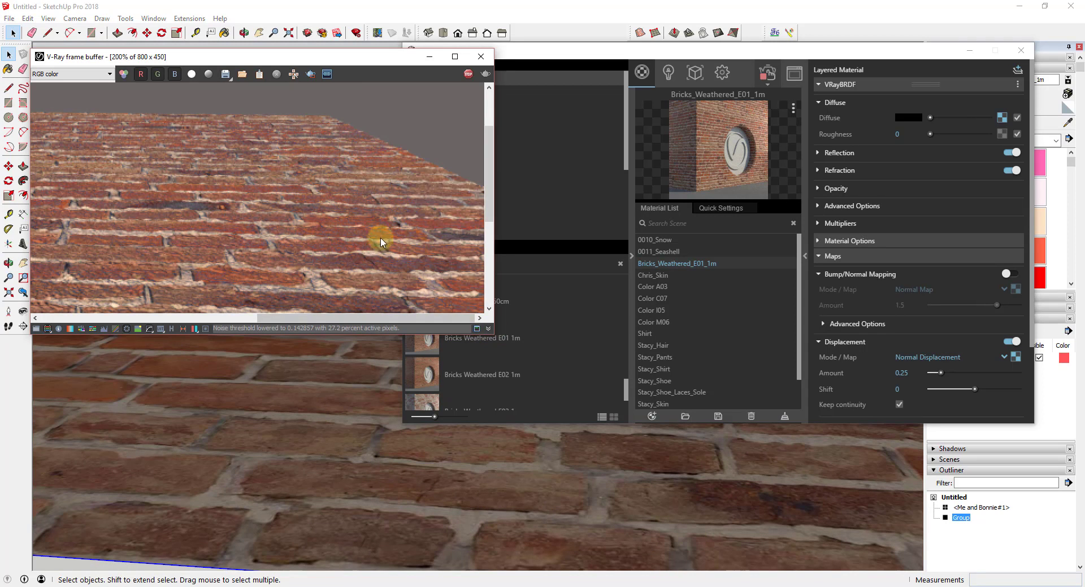
scroll(378, 235, "down", 1)
scroll(362, 256, "down", 1)
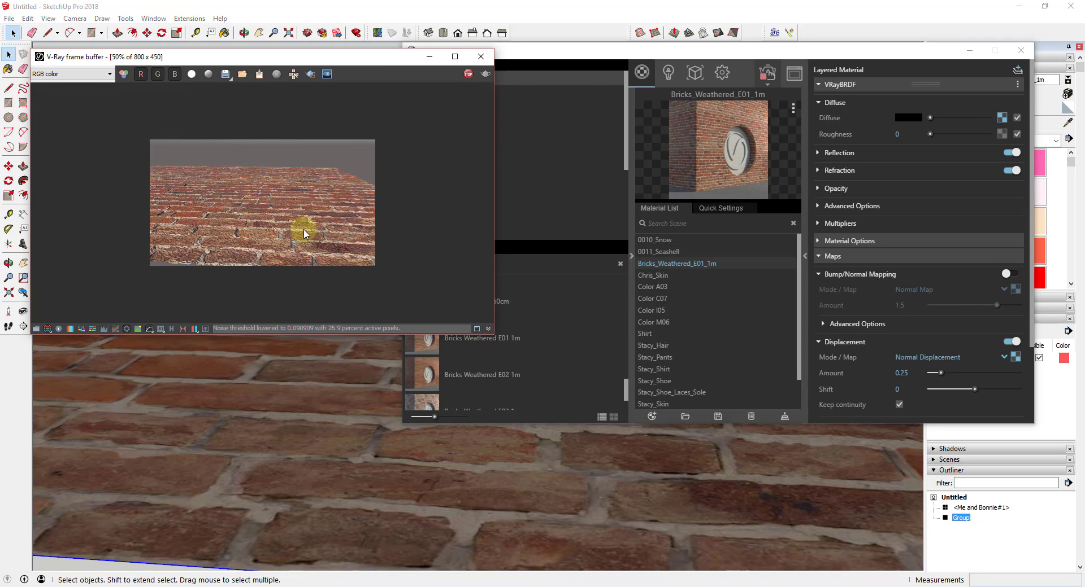
scroll(308, 237, "up", 1)
- Set the displacement edge length to 12 and bring the frame buffer forward to view the render
left_click(863, 345)
scroll(864, 344, "down", 2)
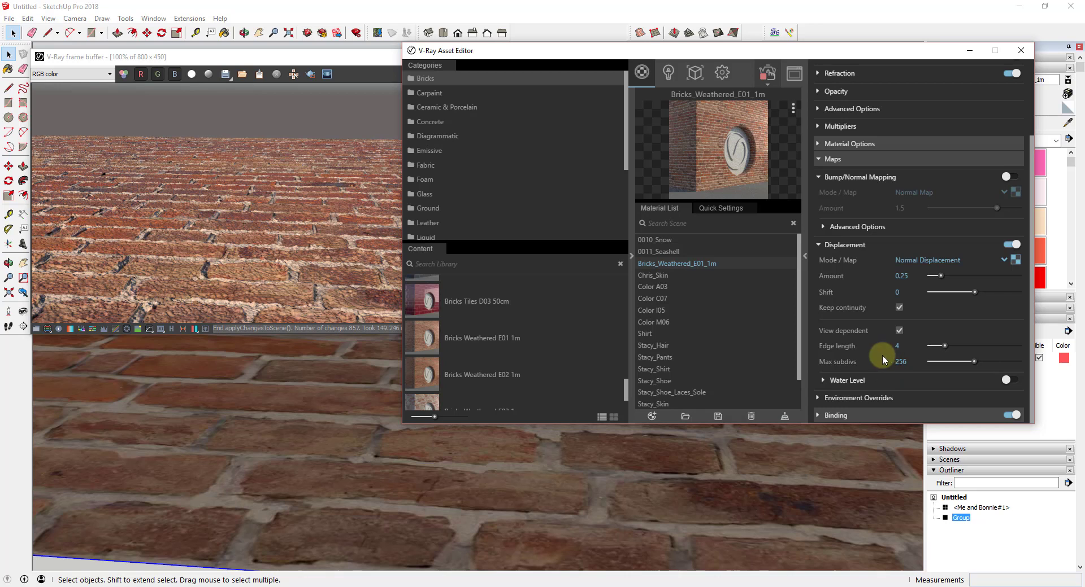
mouse_move(866, 349)
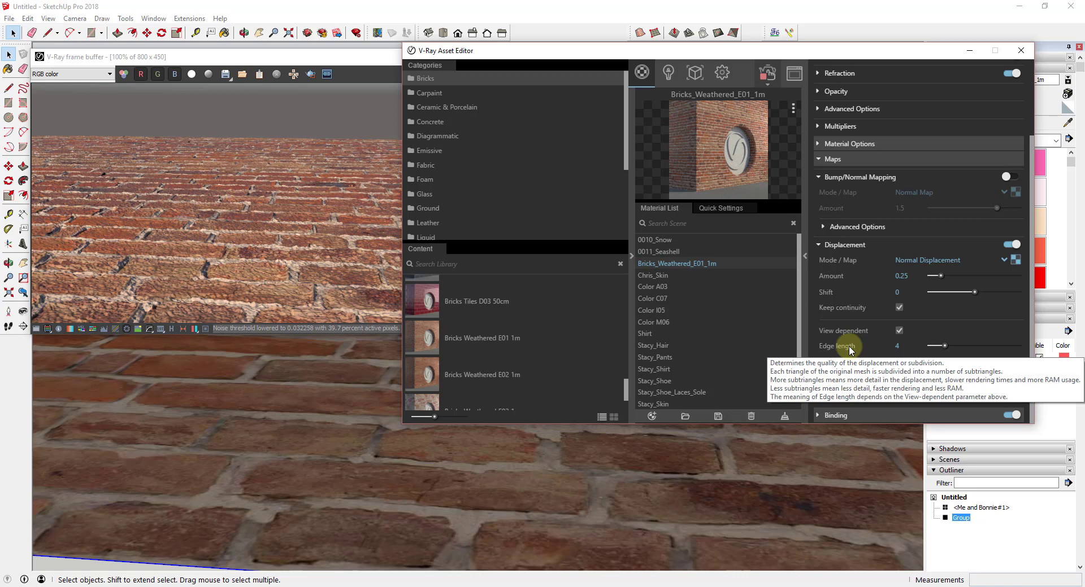
left_click(897, 346)
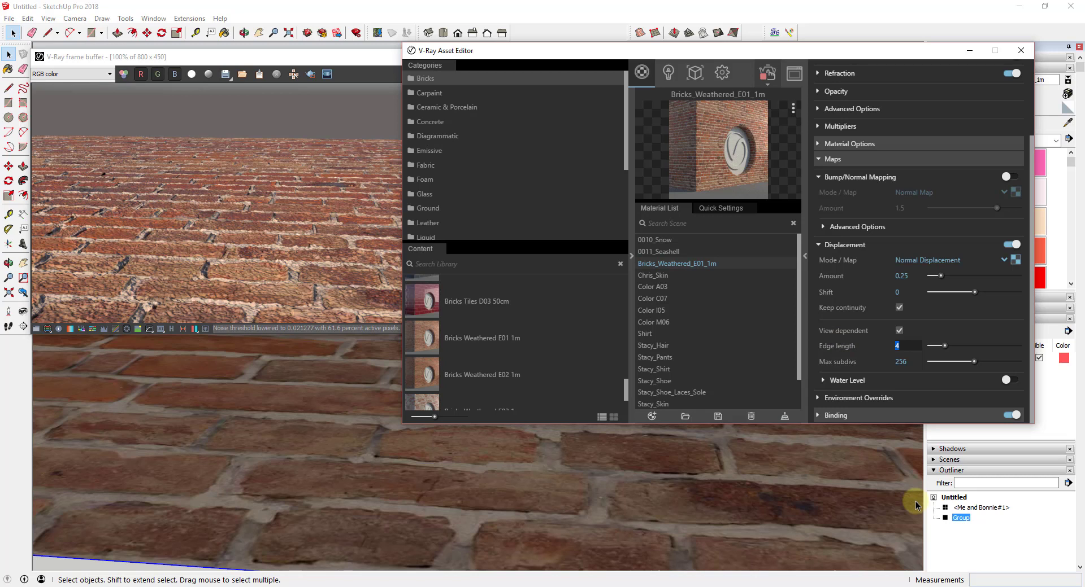
type("12")
key("Return")
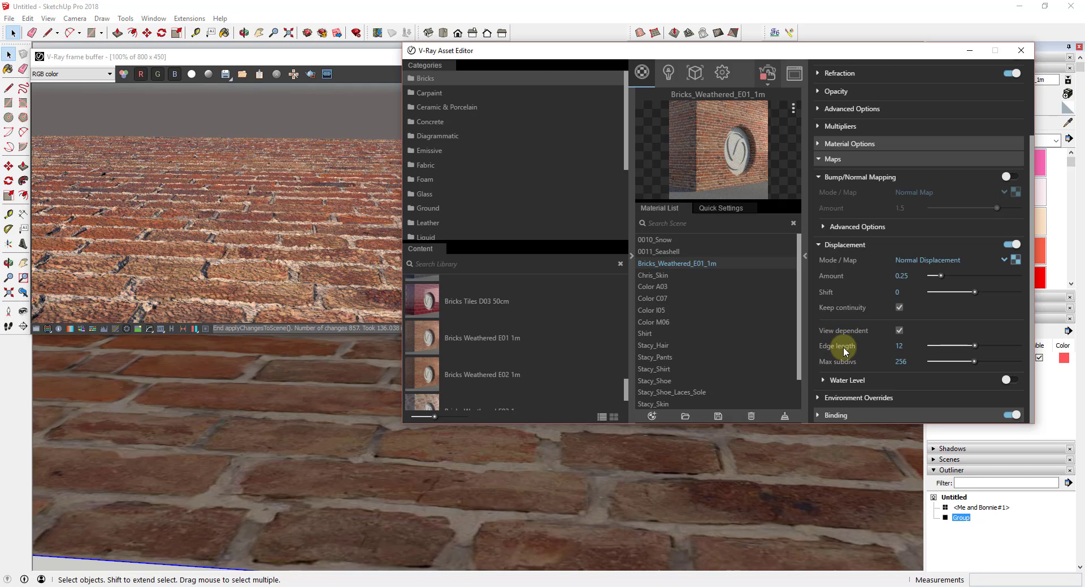
left_click(258, 65)
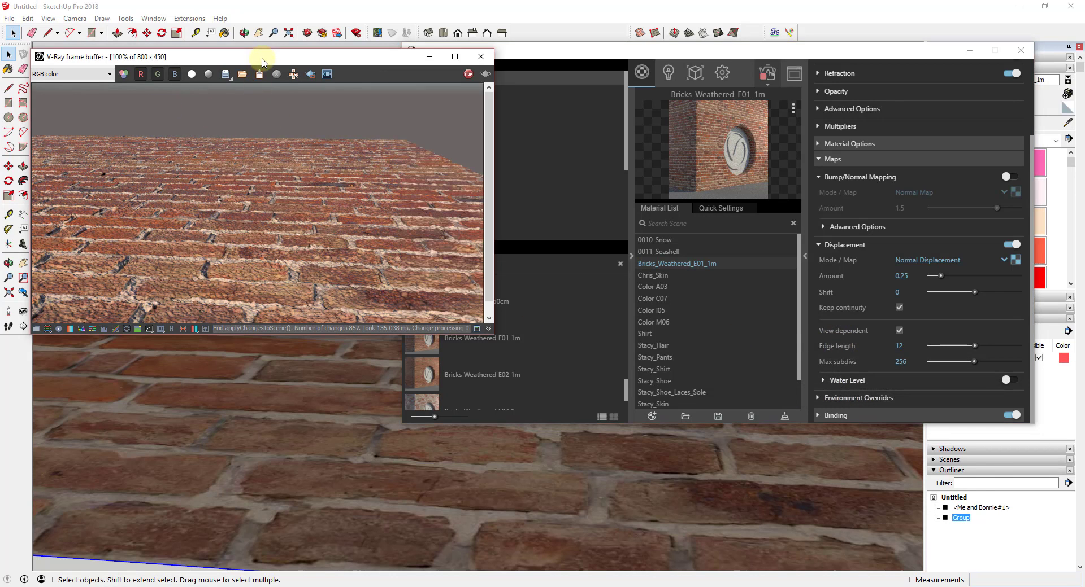
- Review the Max subdivs setting and examine the displaced brick surface in a closer render view
mouse_move(857, 347)
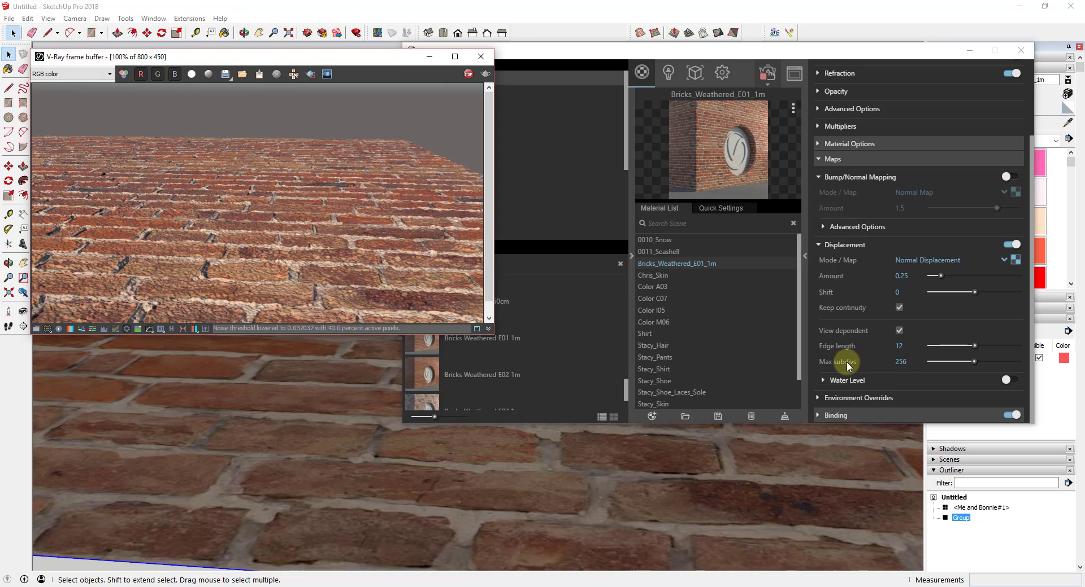
mouse_move(847, 365)
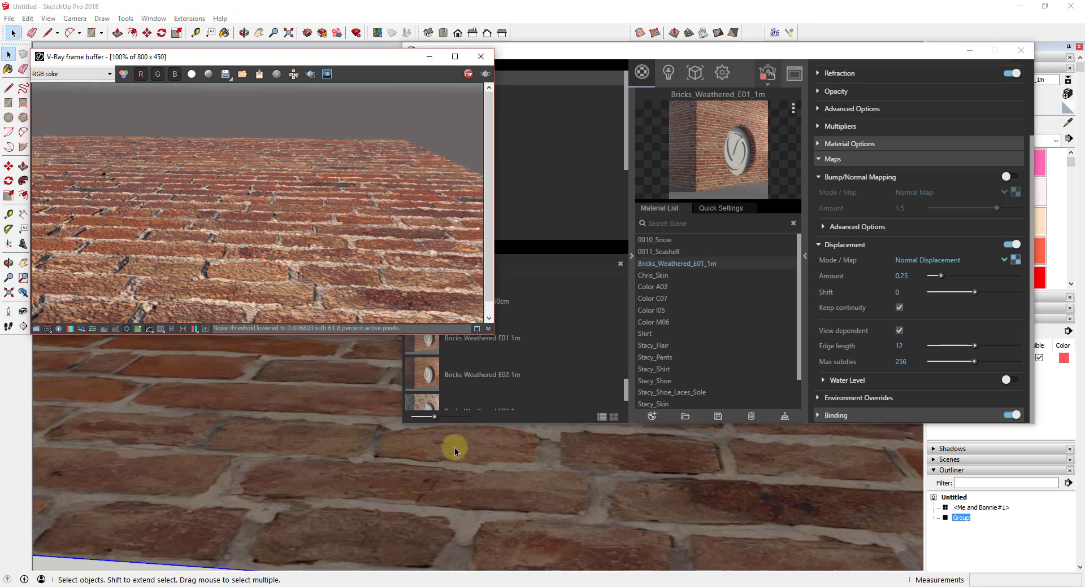
scroll(483, 505, "up", 3)
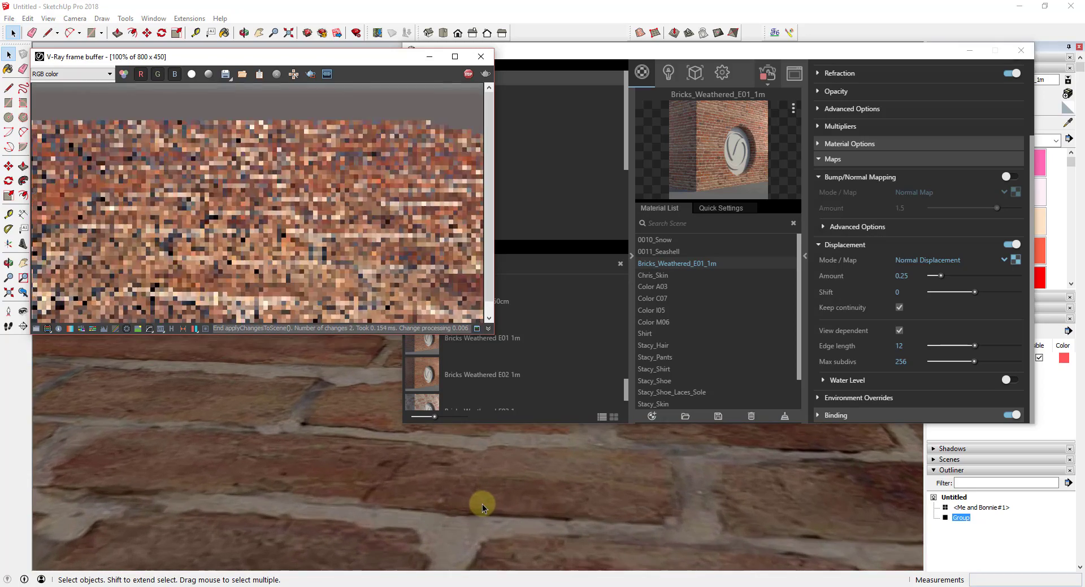
scroll(483, 504, "up", 1)
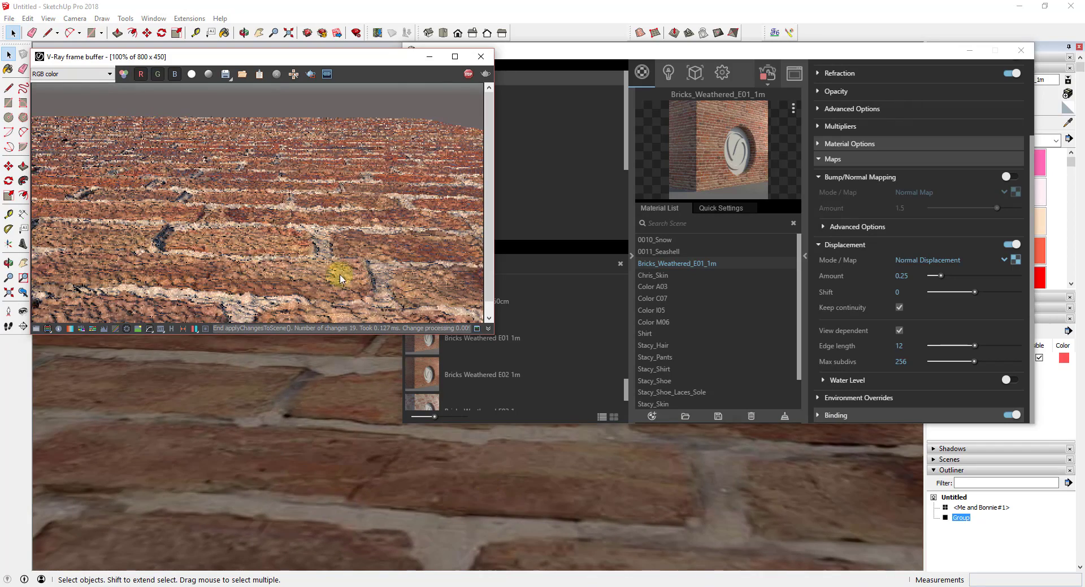
left_click(915, 274)
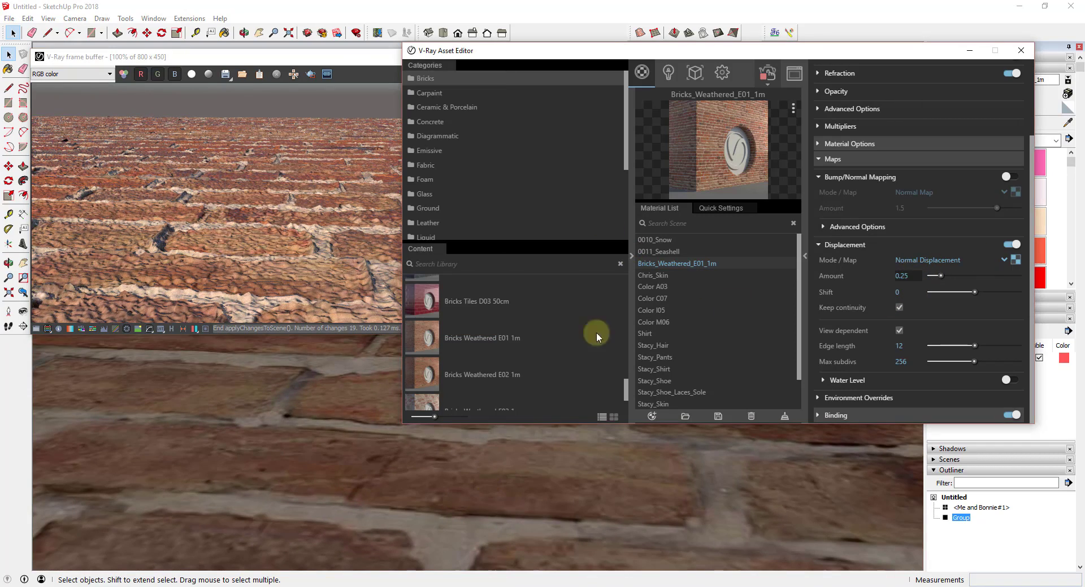
middle_click_drag(362, 451, 382, 458)
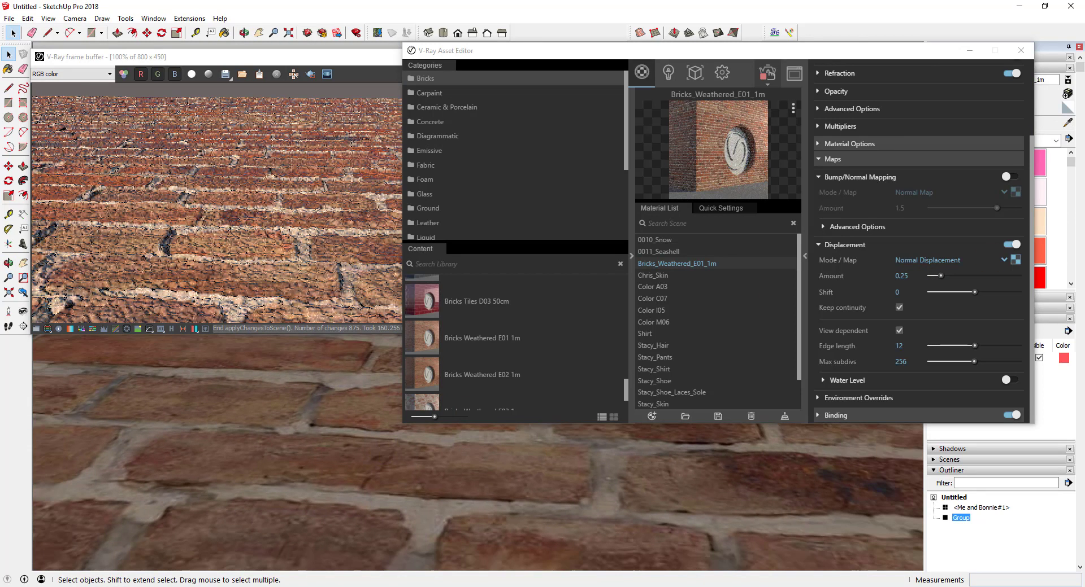